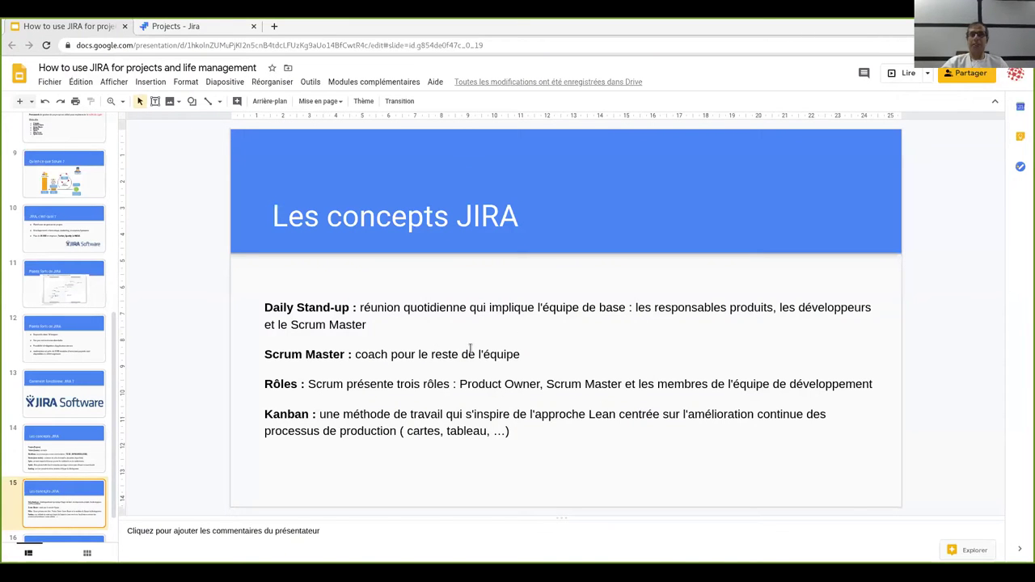
# - Advance to the "Demo interface JIRA" slide, then switch to Jira and examine the site name in the Projects page address
pyautogui.press('Down')
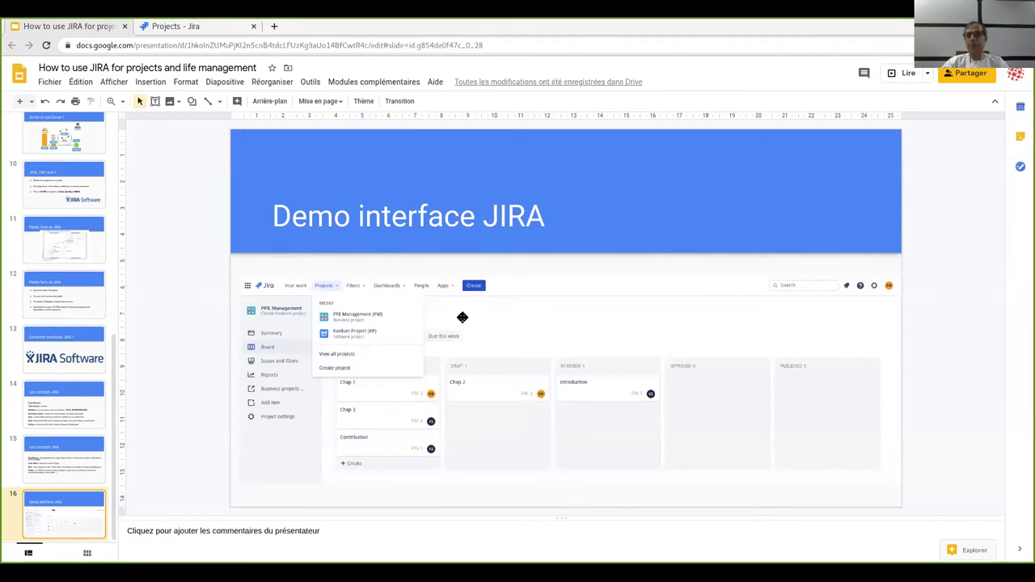
pyautogui.click(230, 32)
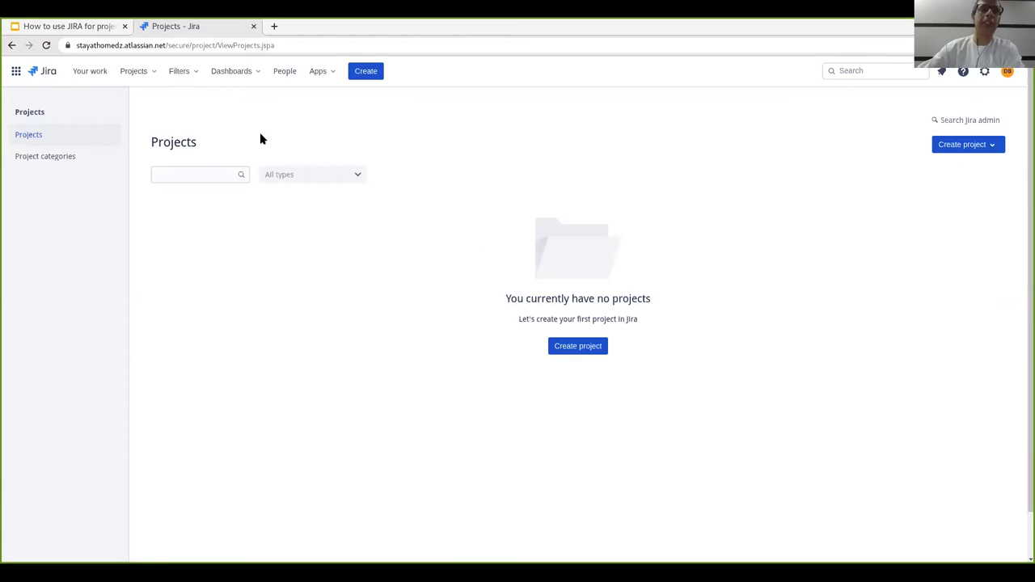
pyautogui.click(78, 47)
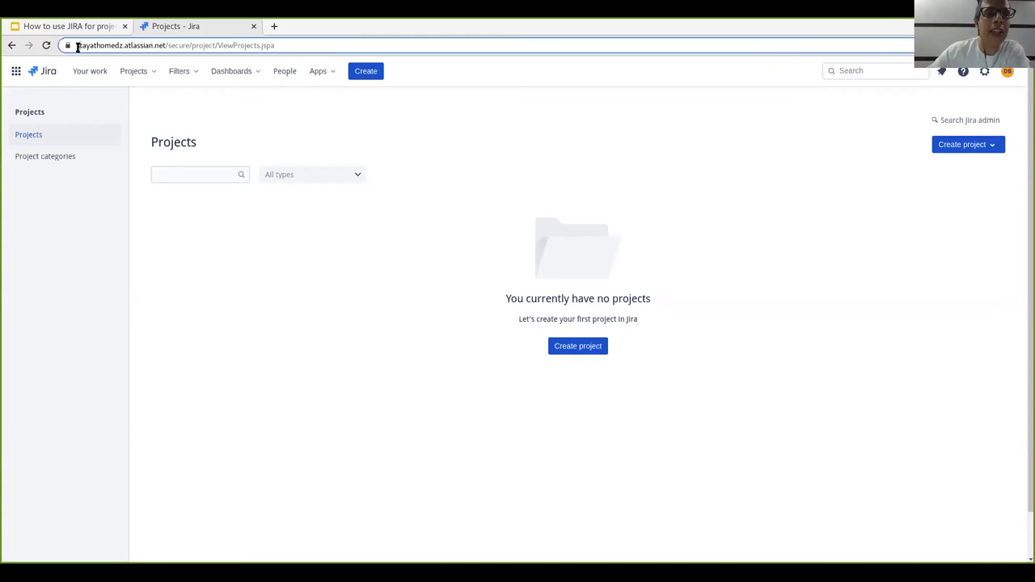
pyautogui.moveTo(102, 45)
pyautogui.mouseDown()
pyautogui.moveTo(138, 46)
pyautogui.moveTo(98, 46)
pyautogui.mouseUp()
pyautogui.click(140, 45)
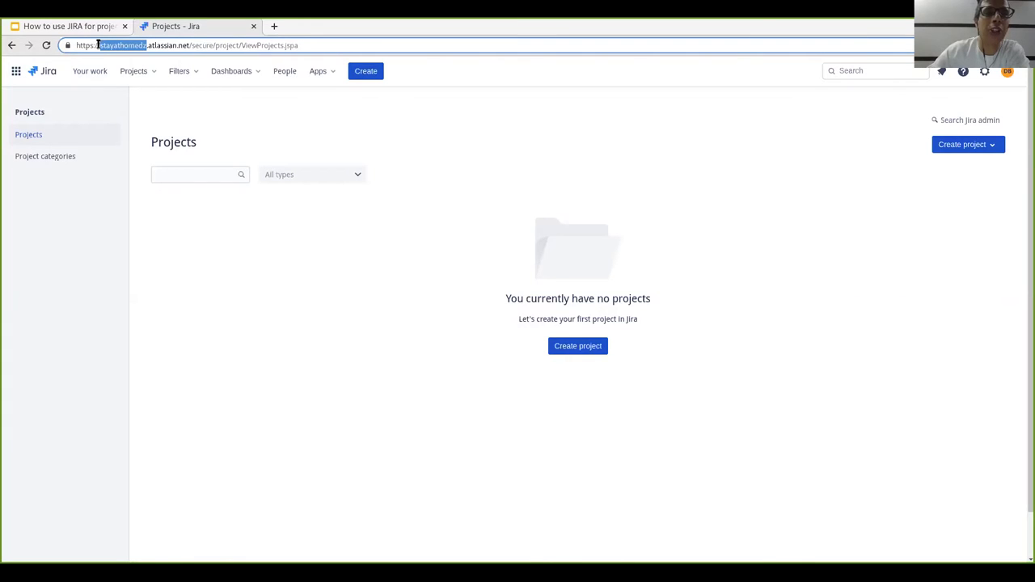
pyautogui.click(166, 46)
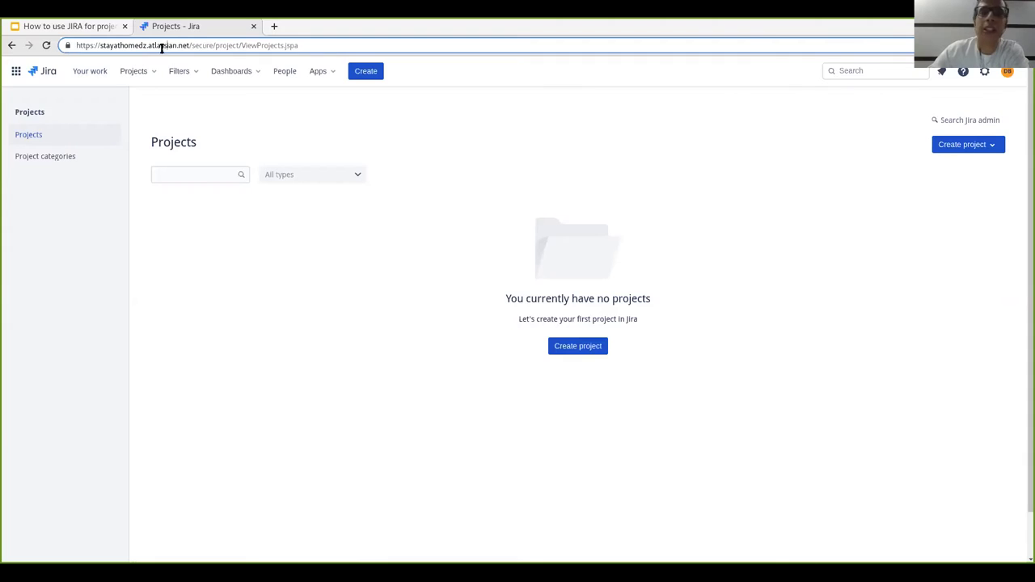
pyautogui.moveTo(146, 47); pyautogui.dragTo(96, 45)
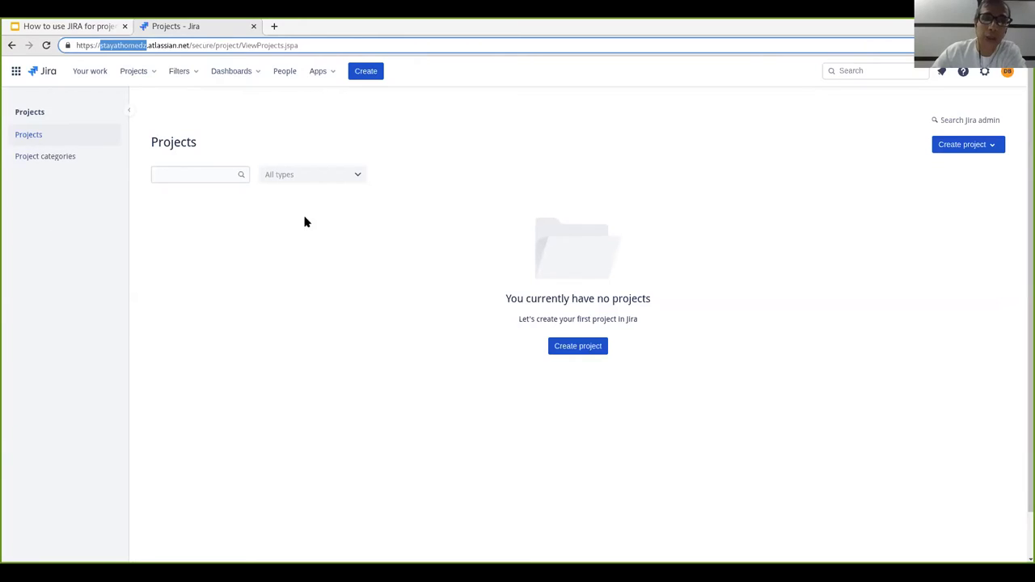
# - View the project categories administration page and return to the Projects list
pyautogui.click(58, 156)
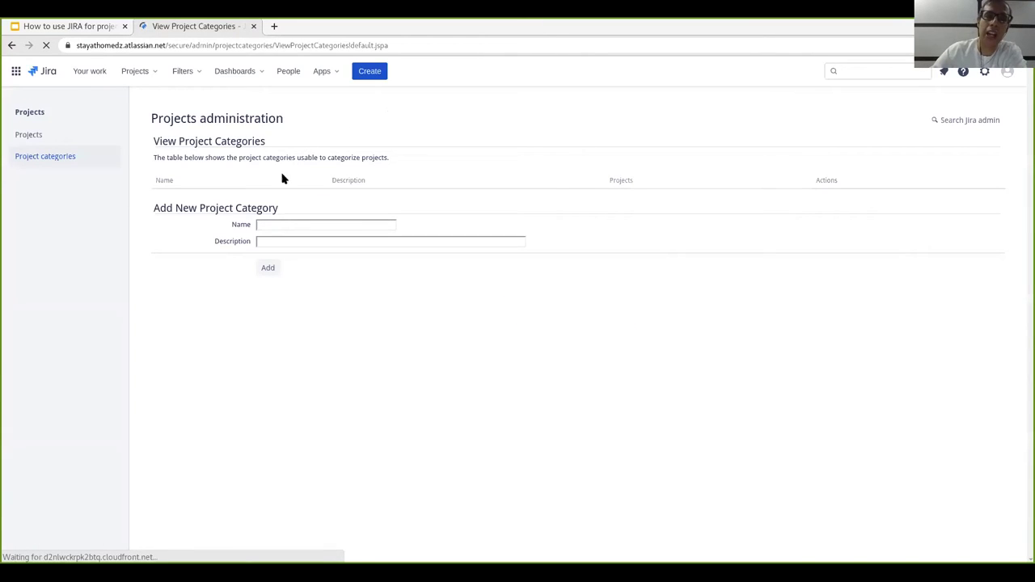
pyautogui.click(28, 134)
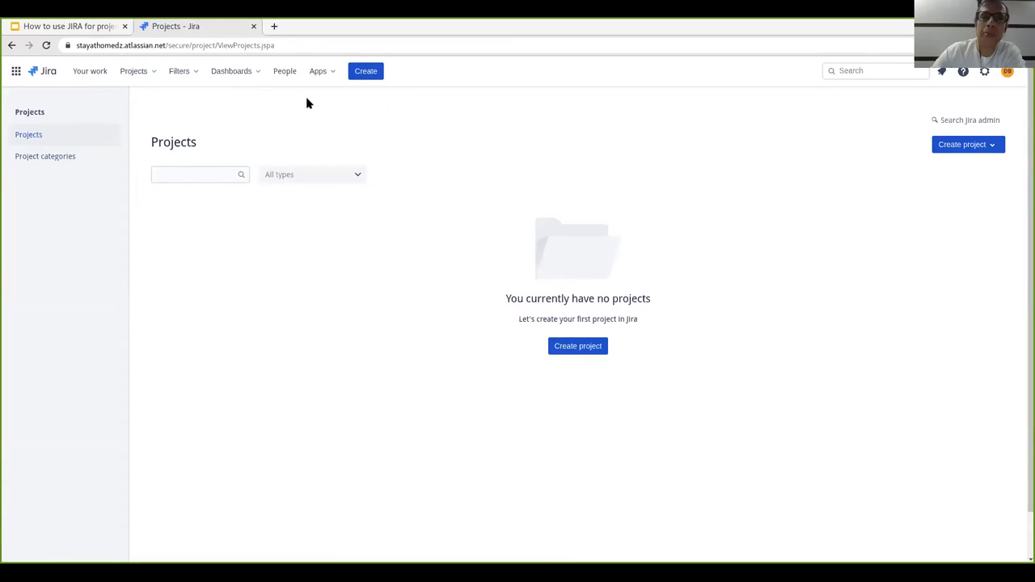
# - Examine the site's people, teams and user management page, including the organization-level options, and return to the People page
pyautogui.click(279, 70)
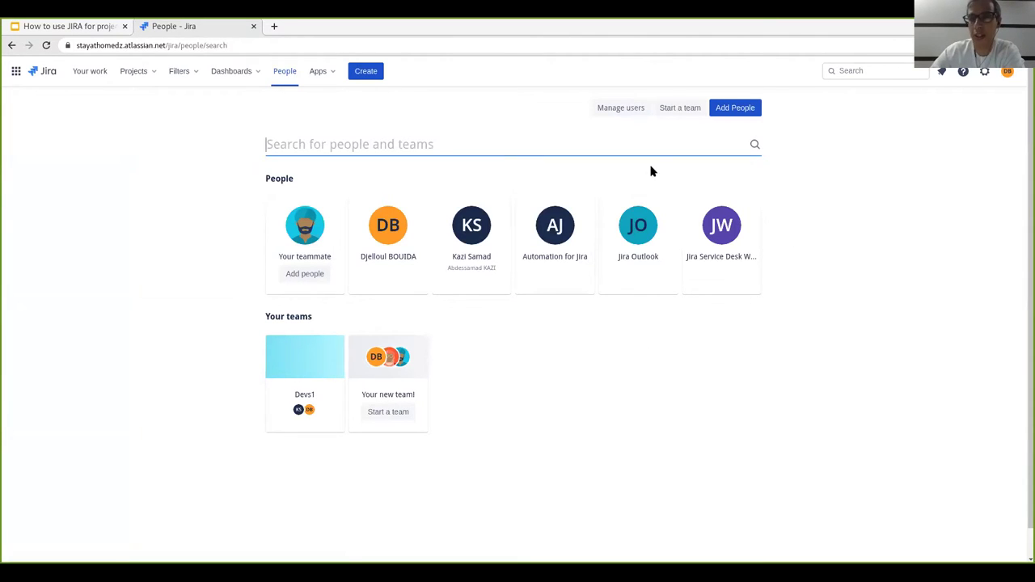
pyautogui.click(604, 106)
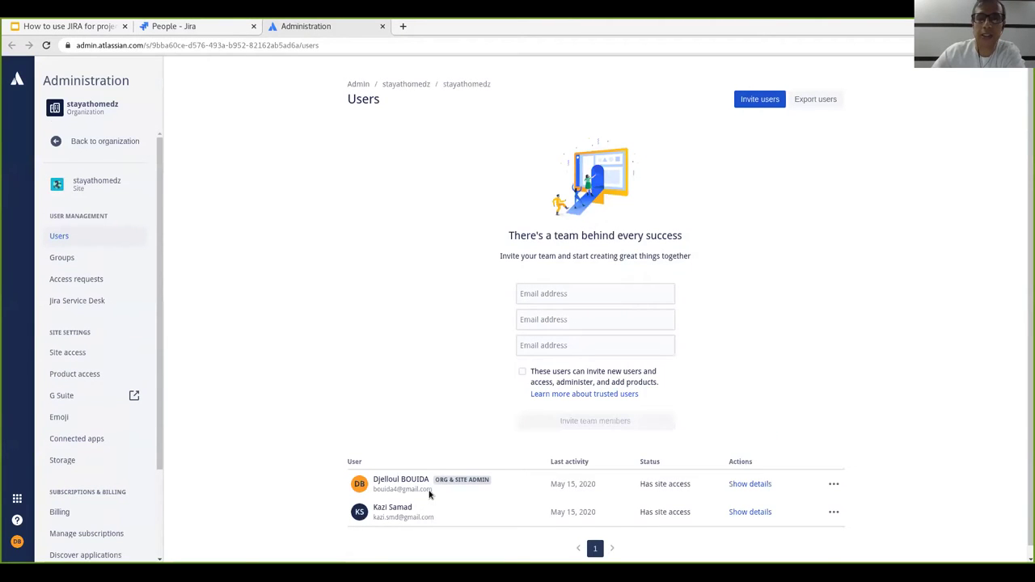
pyautogui.scroll(-1, 420, 502)
pyautogui.scroll(1, 405, 513)
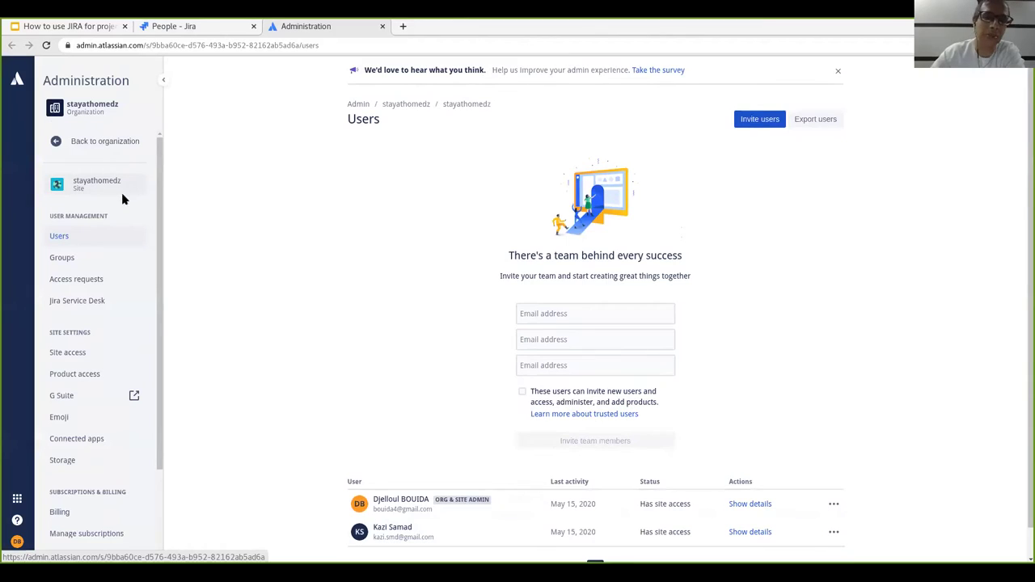
pyautogui.click(123, 142)
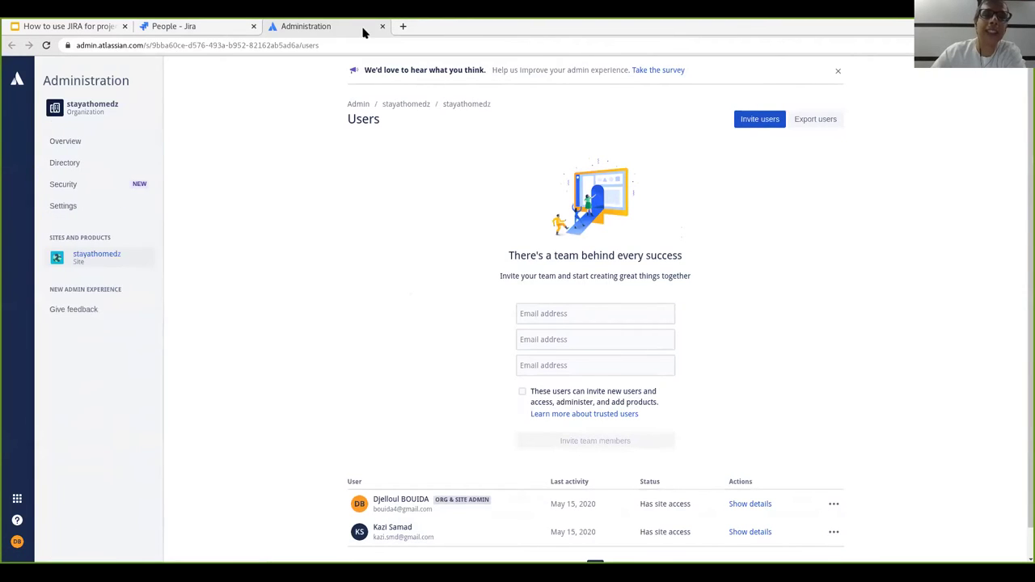
pyautogui.click(185, 26)
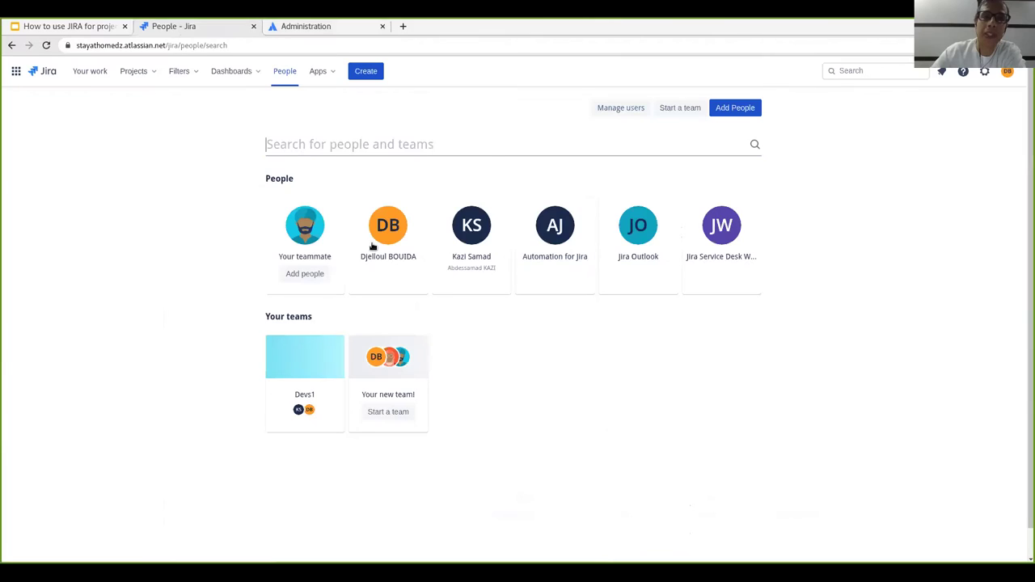
# - Start creating a new Jira project and leave its key empty
pyautogui.click(146, 71)
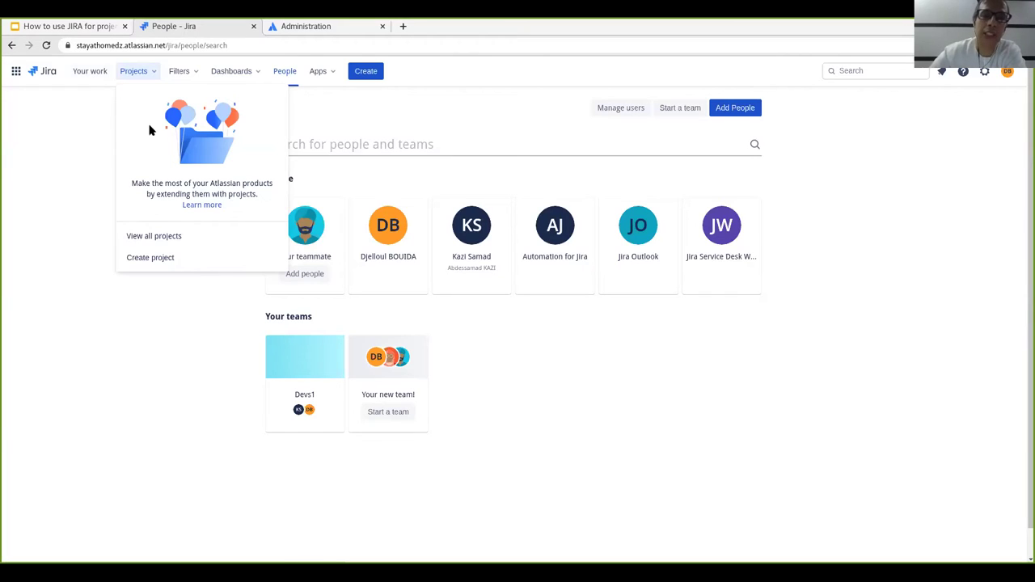
pyautogui.click(162, 261)
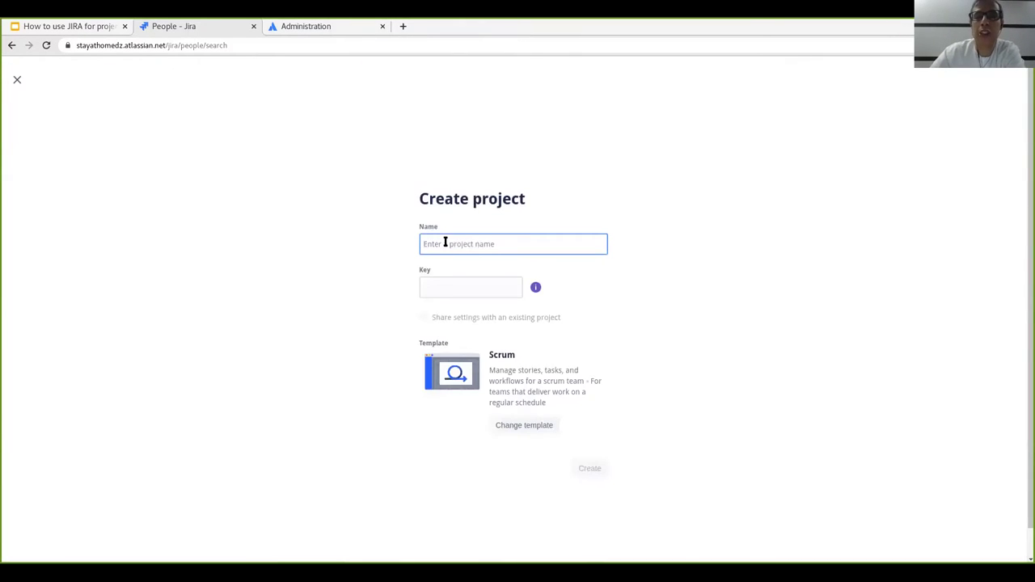
pyautogui.click(442, 287)
pyautogui.click(436, 241)
pyautogui.moveTo(448, 282); pyautogui.dragTo(402, 286)
pyautogui.press('BackSpace')
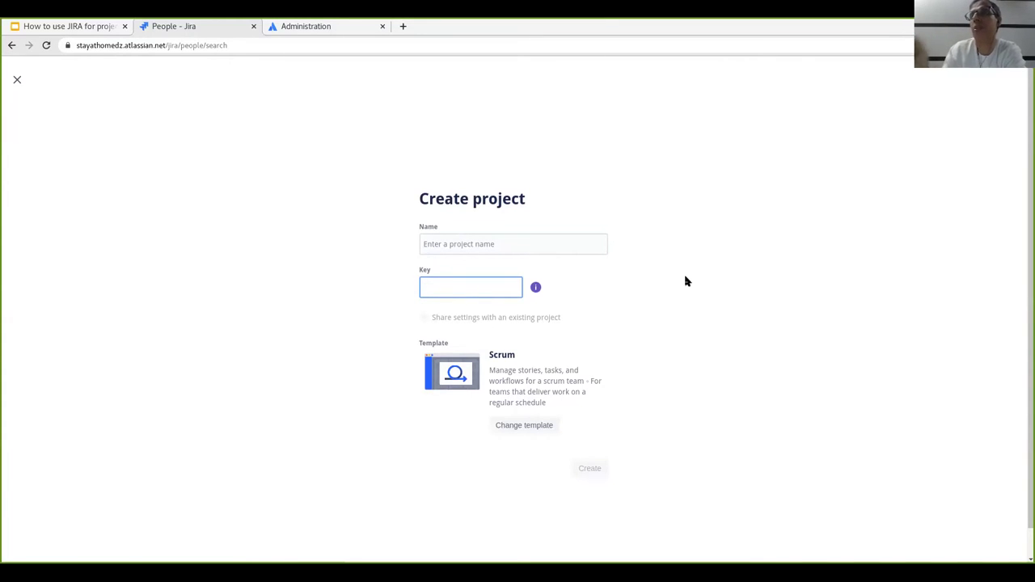
# - Enter Demo as the new project's name
pyautogui.click(475, 243)
pyautogui.write('Demo')
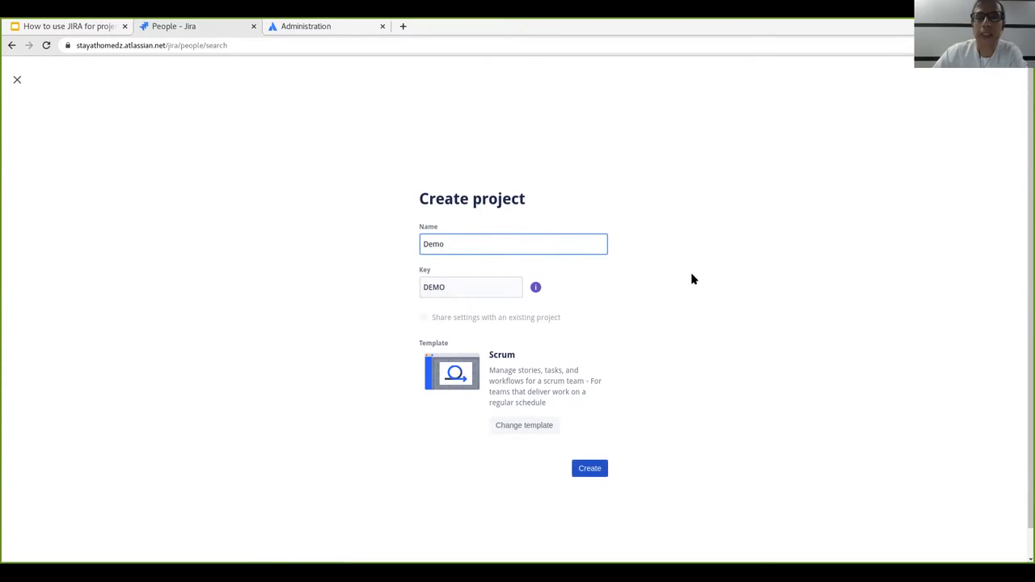
pyautogui.click(452, 285)
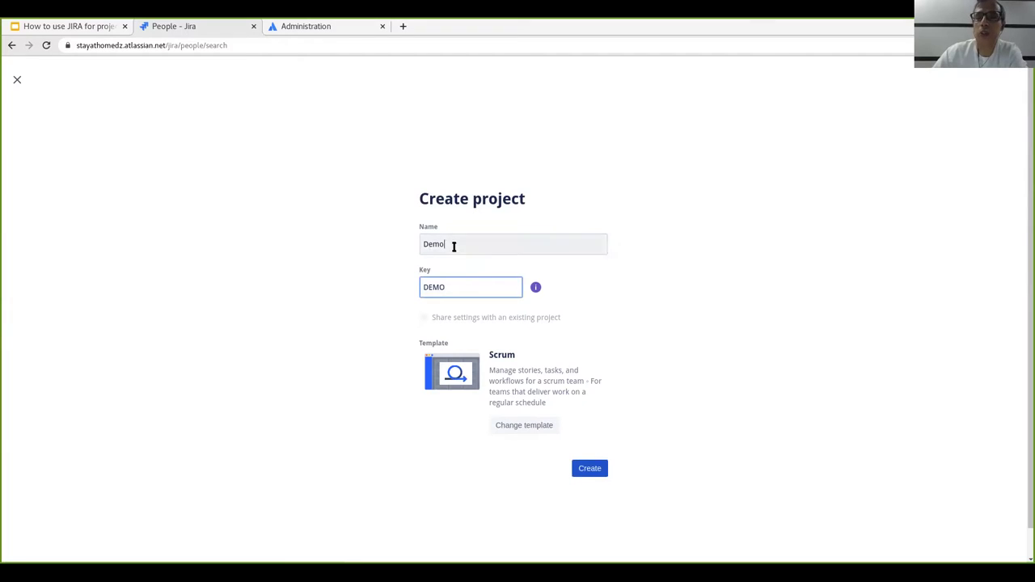
# - Set the new project's name to Demo Jira and keep the automatically generated key
pyautogui.moveTo(452, 245); pyautogui.dragTo(298, 245)
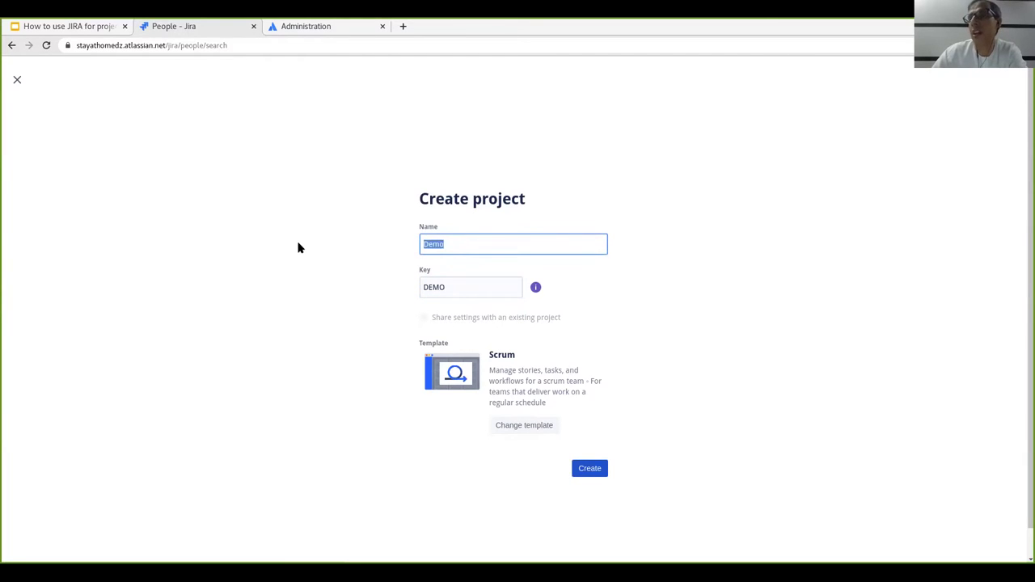
pyautogui.moveTo(473, 244); pyautogui.dragTo(347, 244)
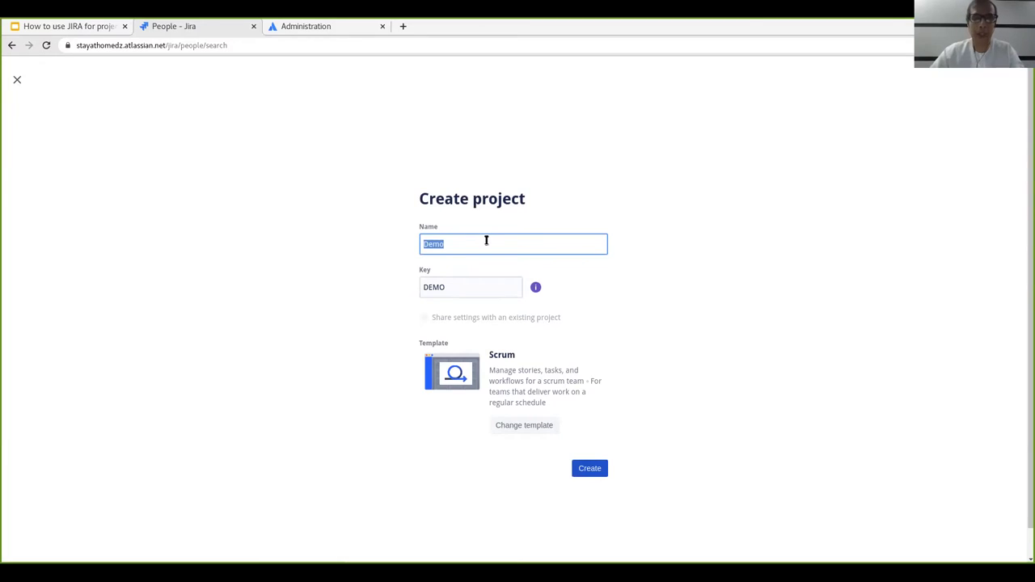
pyautogui.write('Demo Jira')
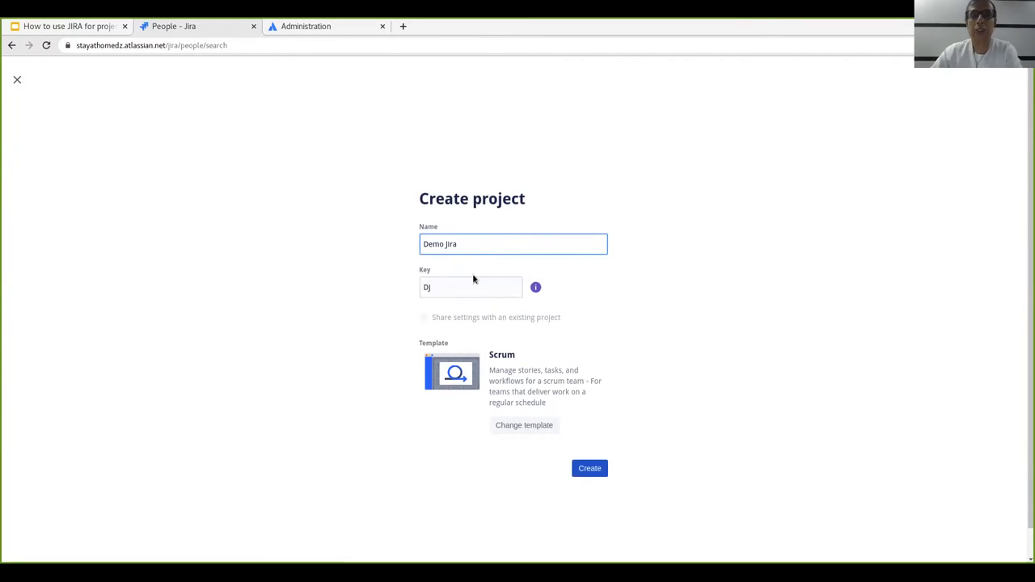
pyautogui.click(465, 284)
pyautogui.click(656, 259)
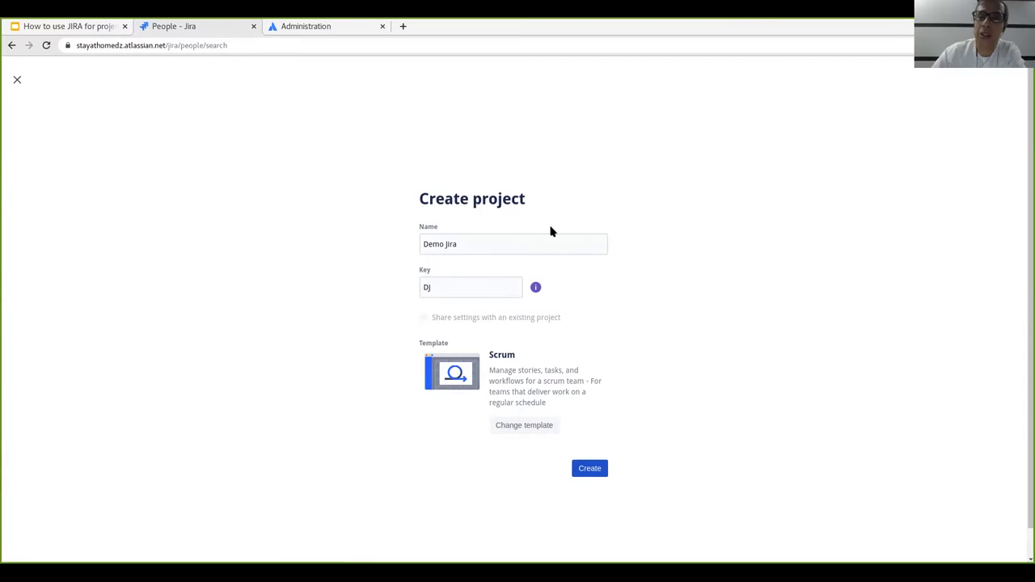
# - Open the choice of classic templates to replace the project's Scrum template
pyautogui.scroll(-1, 728, 328)
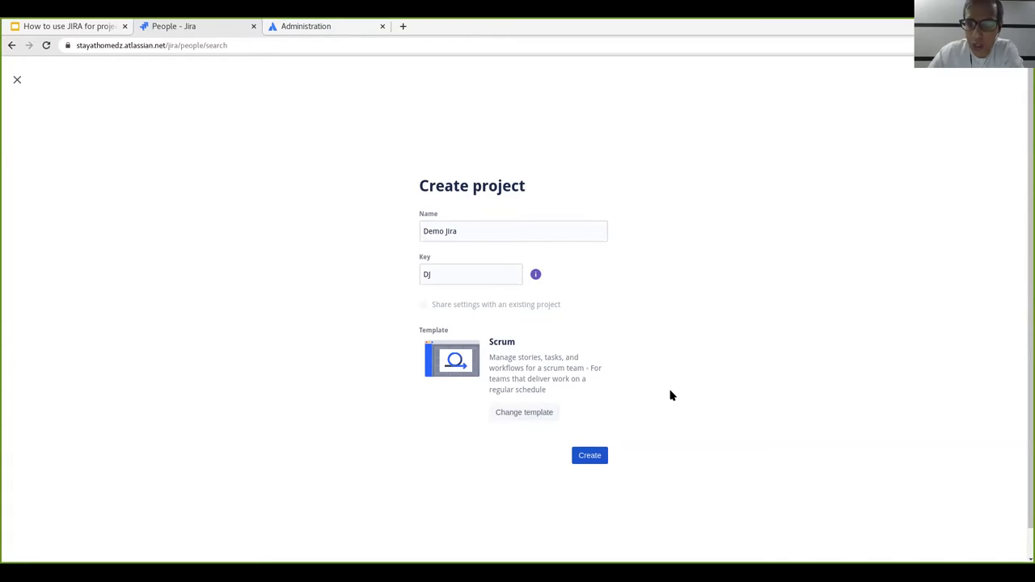
pyautogui.click(524, 415)
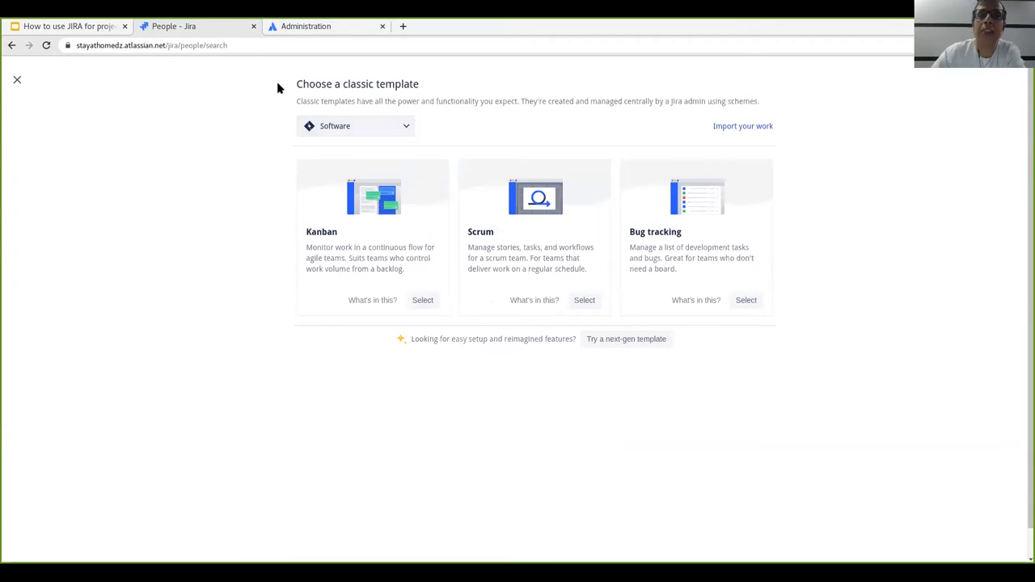
pyautogui.moveTo(297, 86)
pyautogui.mouseDown()
pyautogui.moveTo(444, 84)
pyautogui.moveTo(286, 88)
pyautogui.mouseUp()
pyautogui.click(444, 84)
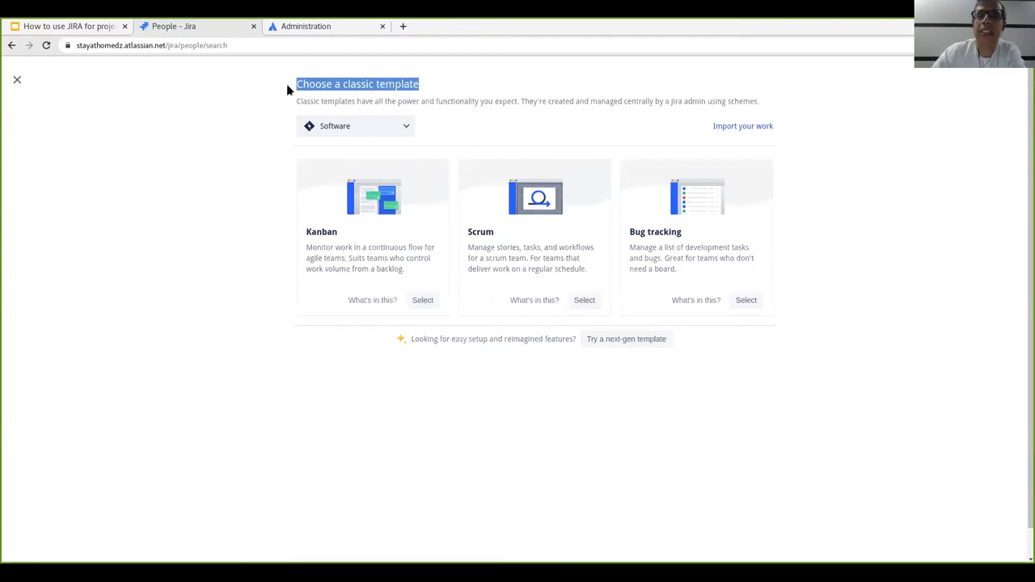
pyautogui.click(513, 81)
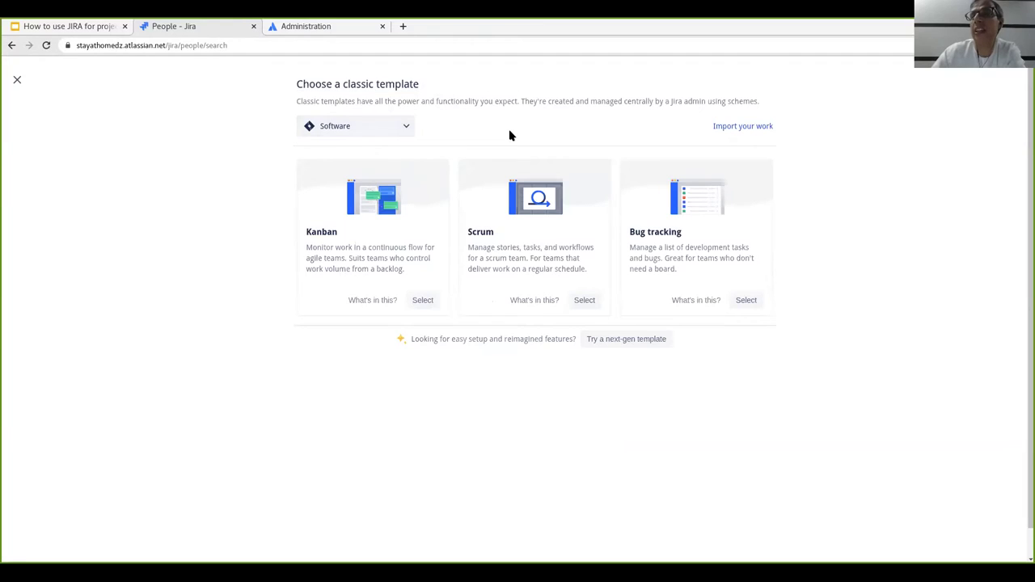
# - Switch the template category to Business and back to Software
pyautogui.click(408, 128)
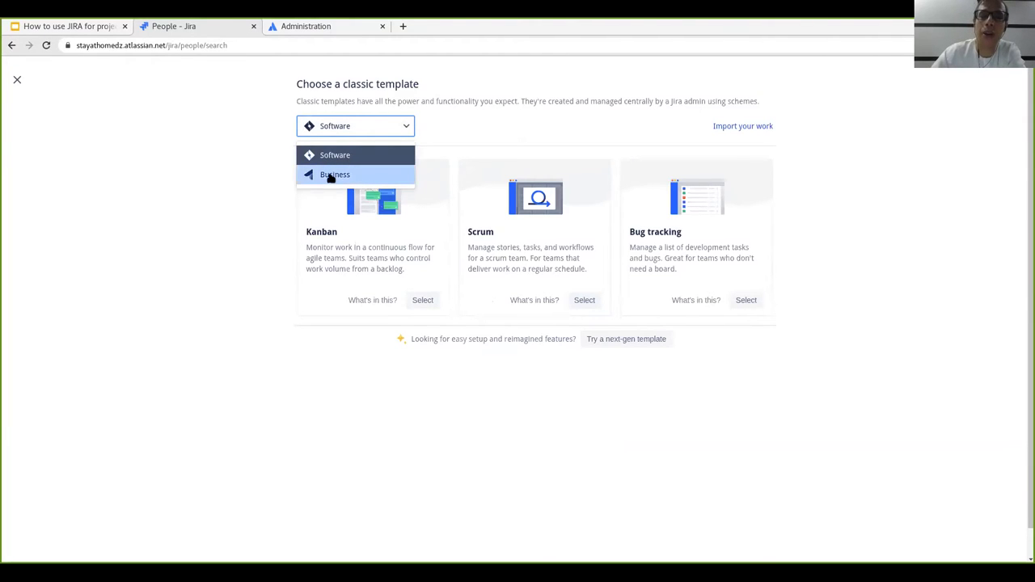
pyautogui.click(330, 176)
pyautogui.click(375, 128)
pyautogui.click(336, 155)
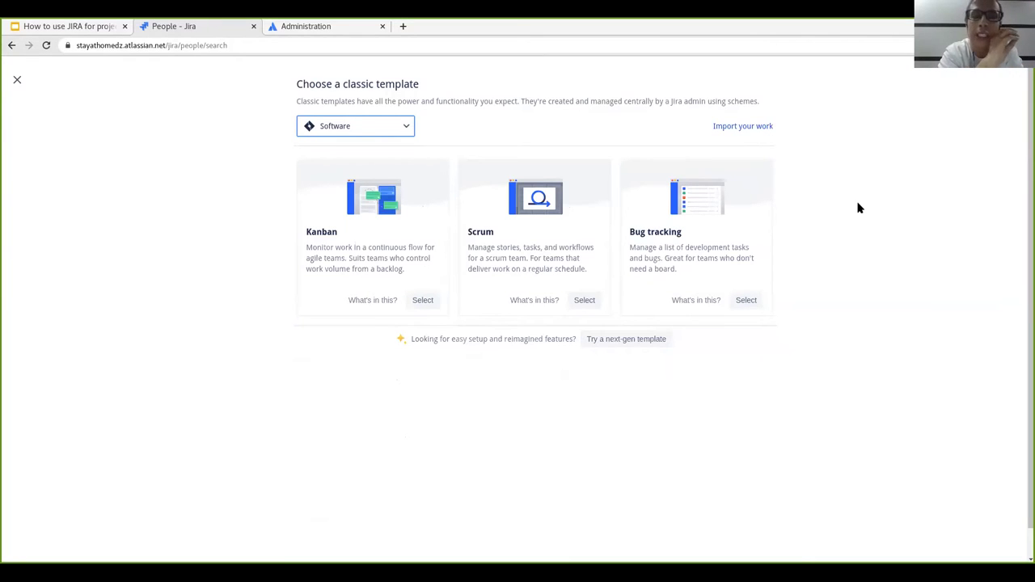
pyautogui.click(387, 131)
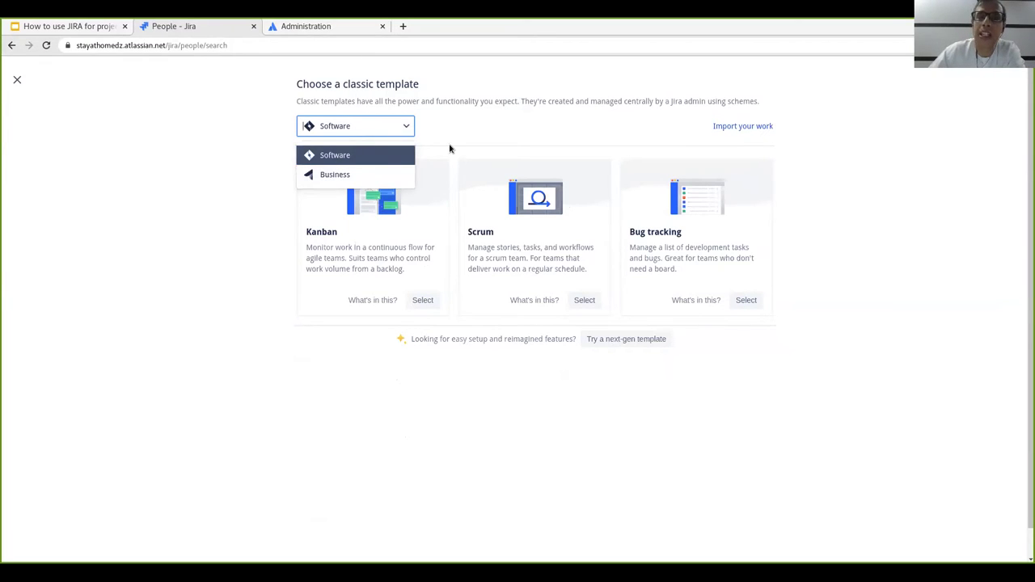
pyautogui.click(451, 133)
pyautogui.click(386, 129)
pyautogui.click(410, 130)
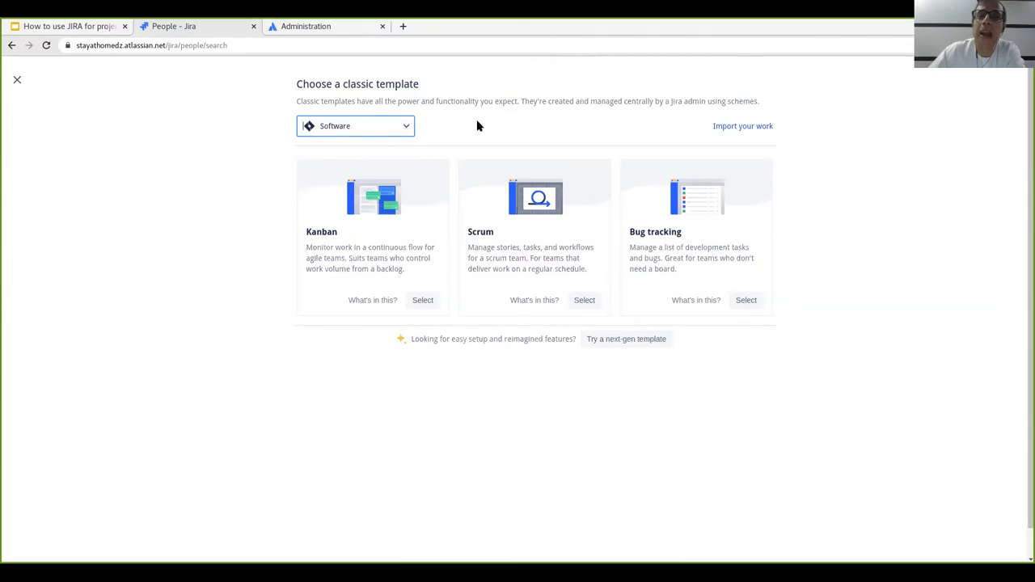
pyautogui.click(399, 127)
pyautogui.click(467, 118)
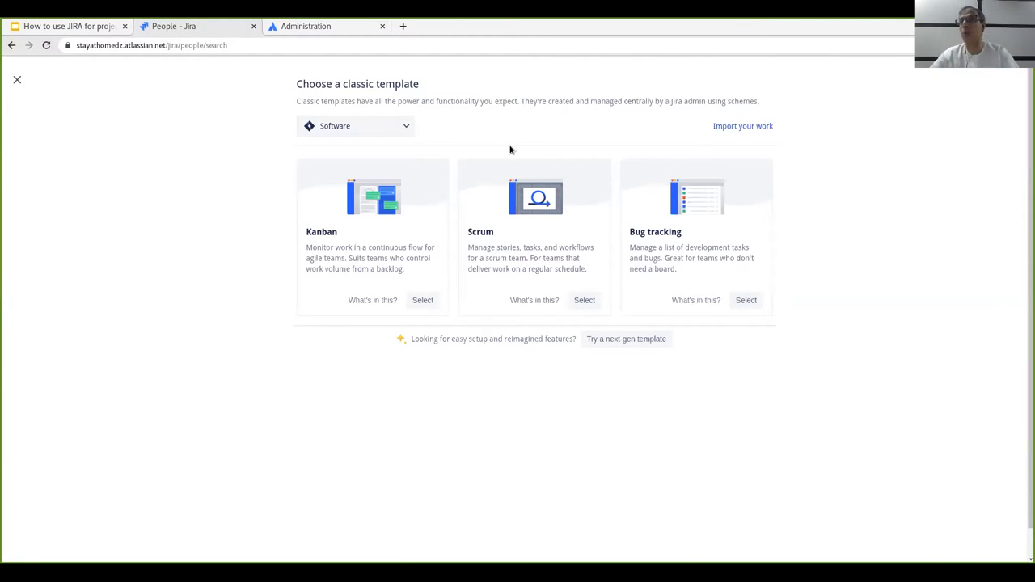
# - Set the template category to Business and look through its available project templates
pyautogui.click(402, 127)
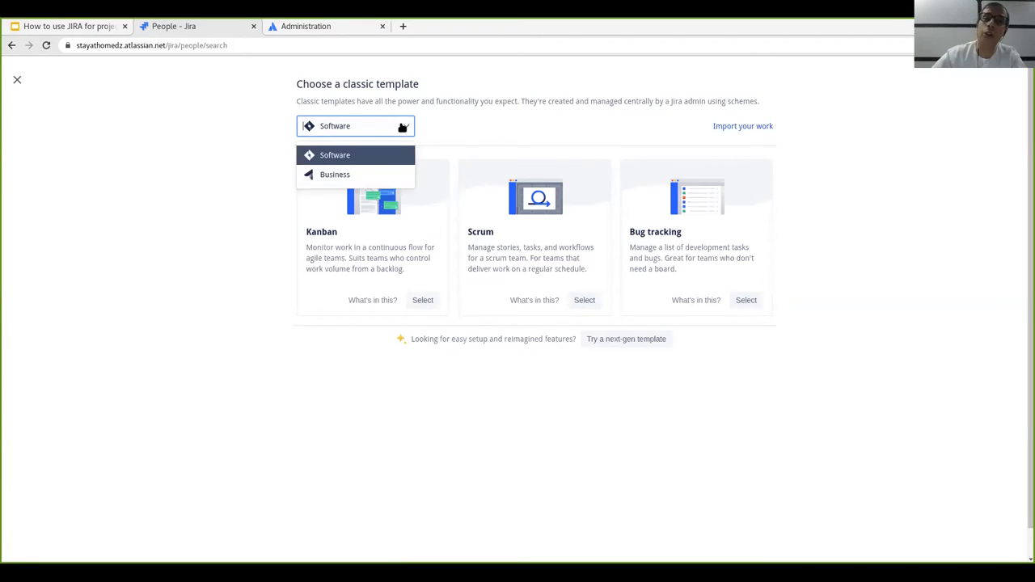
pyautogui.click(342, 175)
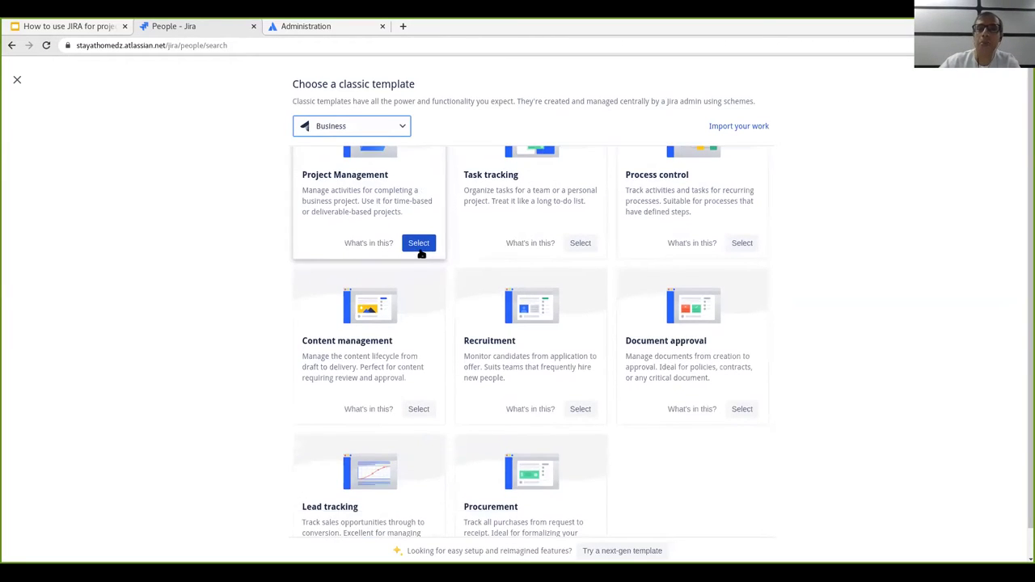
pyautogui.scroll(-2, 421, 254)
pyautogui.scroll(2, 434, 264)
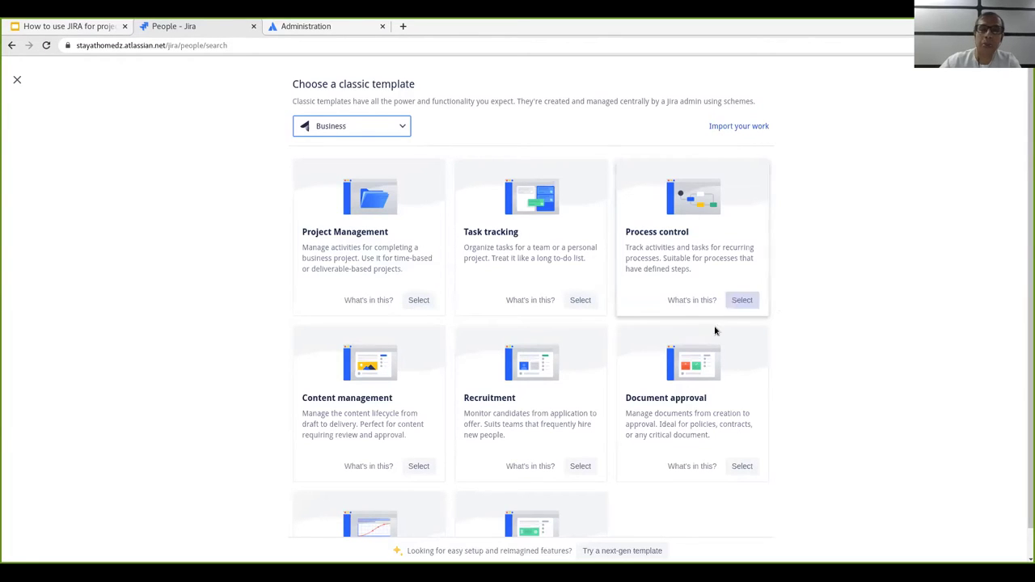
pyautogui.scroll(-1, 385, 397)
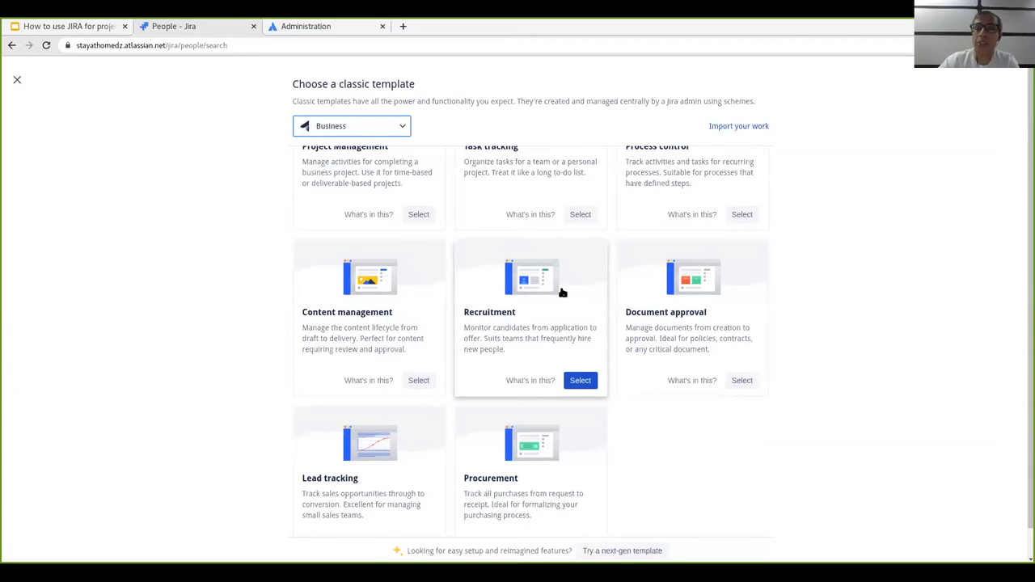
# - Look through the remaining Business templates, switch the template category to Software and choose the Scrum template
pyautogui.scroll(-1, 619, 376)
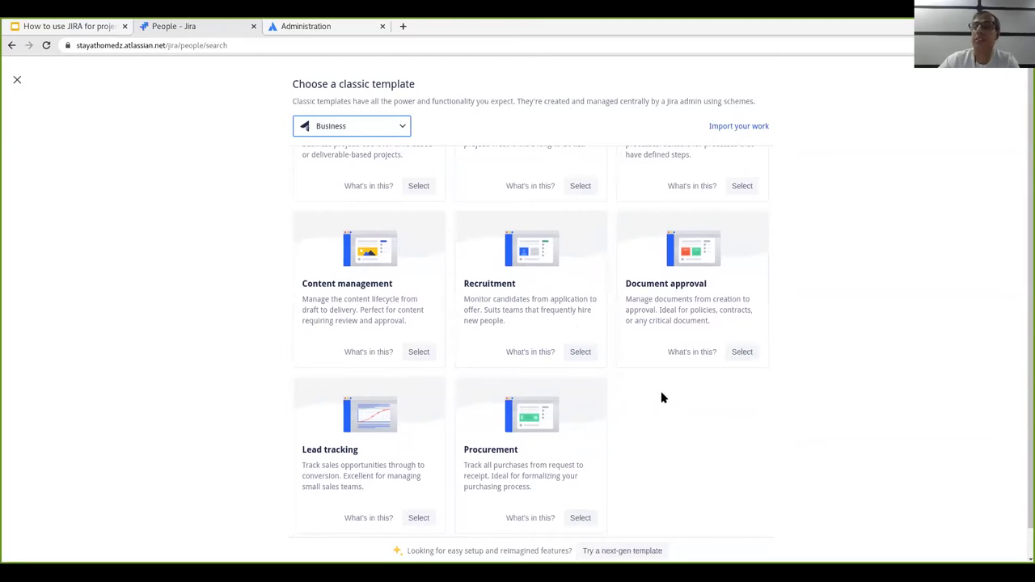
pyautogui.scroll(-1, 688, 431)
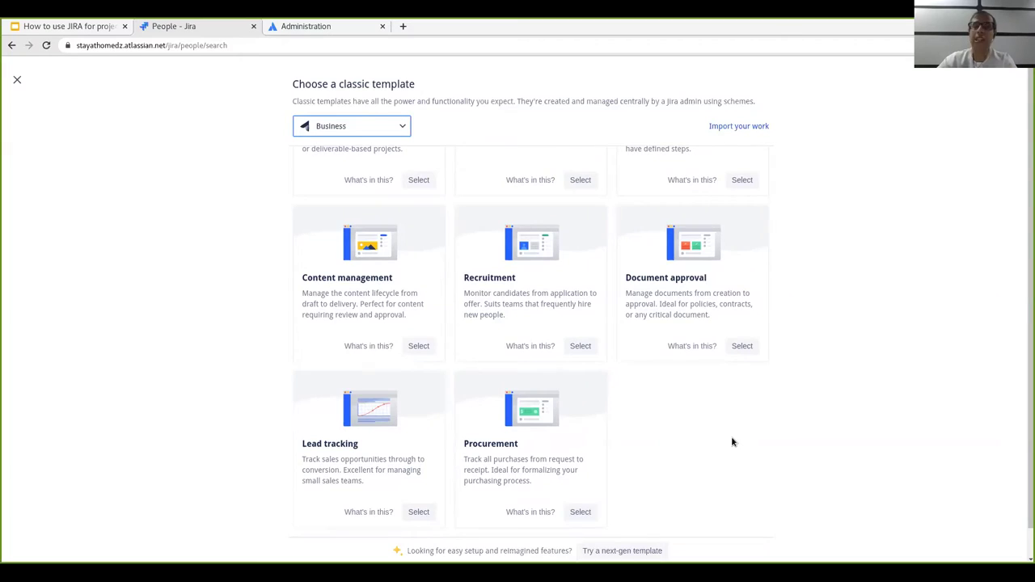
pyautogui.scroll(3, 728, 444)
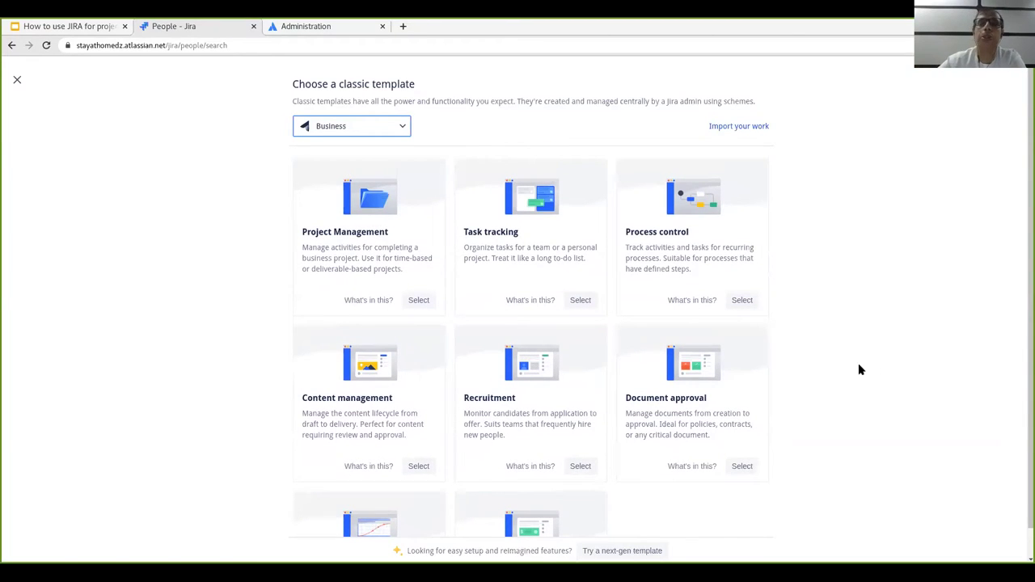
pyautogui.click(391, 128)
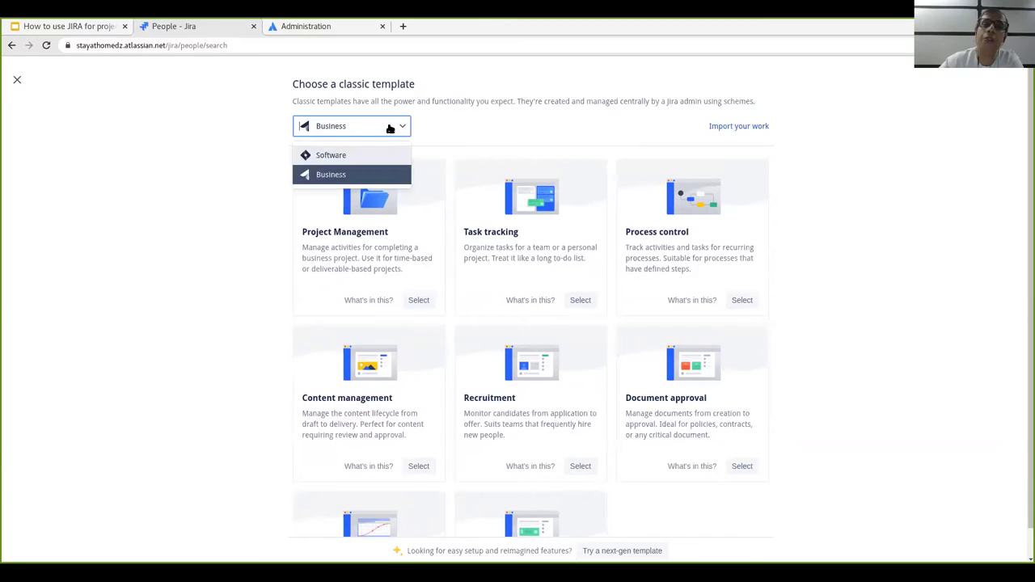
pyautogui.click(333, 156)
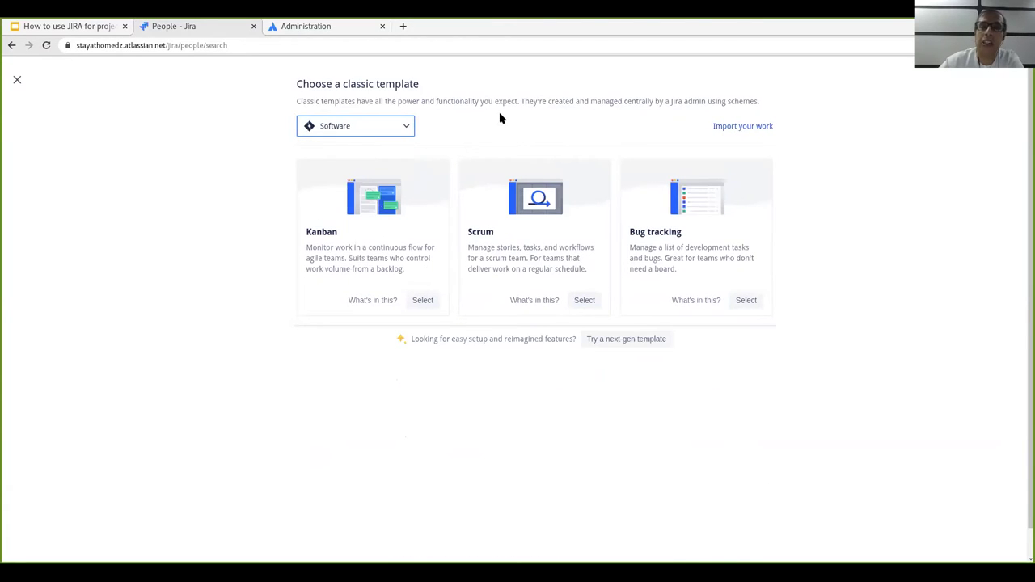
pyautogui.click(546, 220)
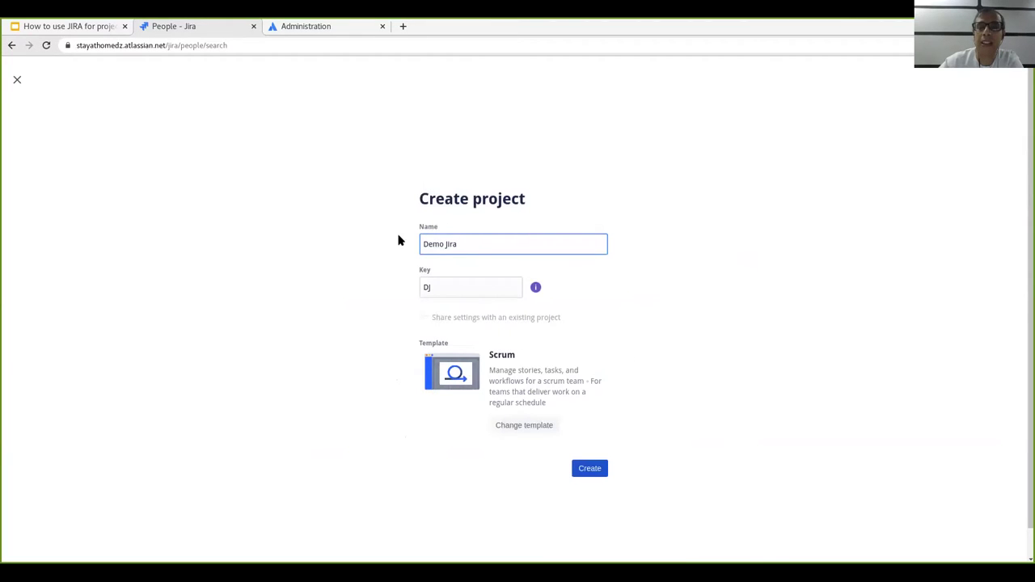
# - Rename the new project to Demo Scrum and create it
pyautogui.doubleClick(458, 244)
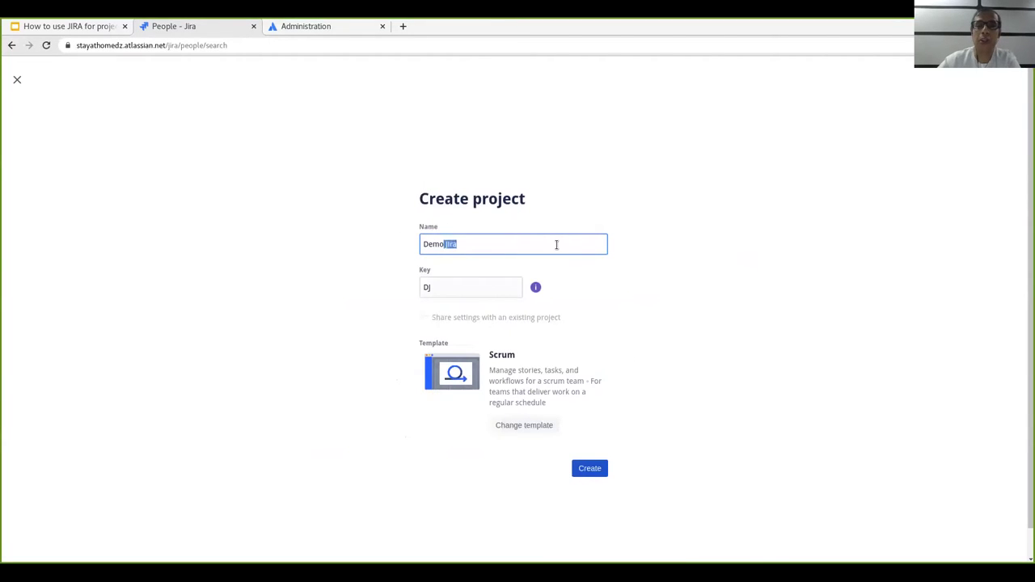
pyautogui.write('Scr')
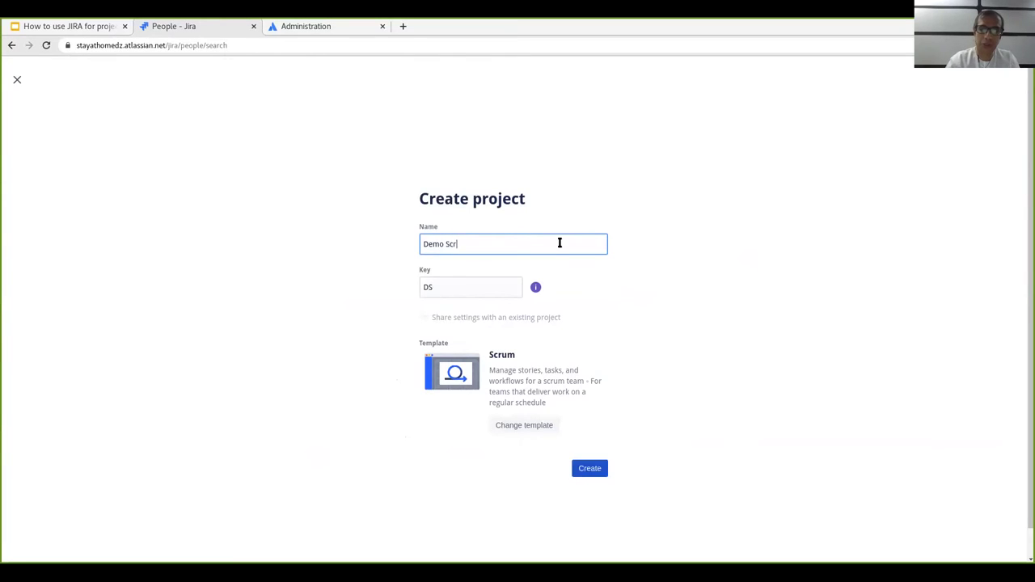
pyautogui.write('um')
pyautogui.click(639, 301)
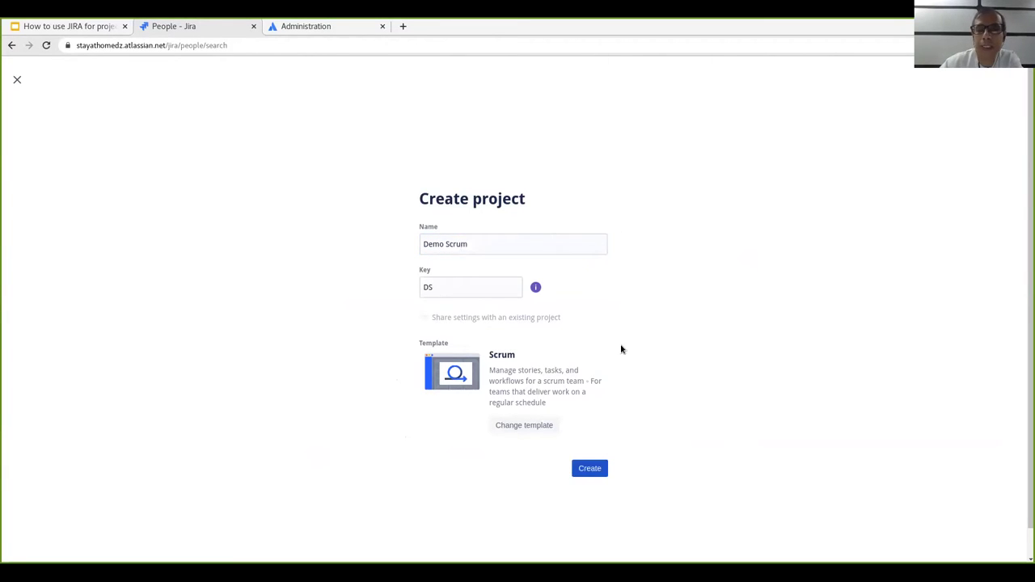
pyautogui.click(584, 471)
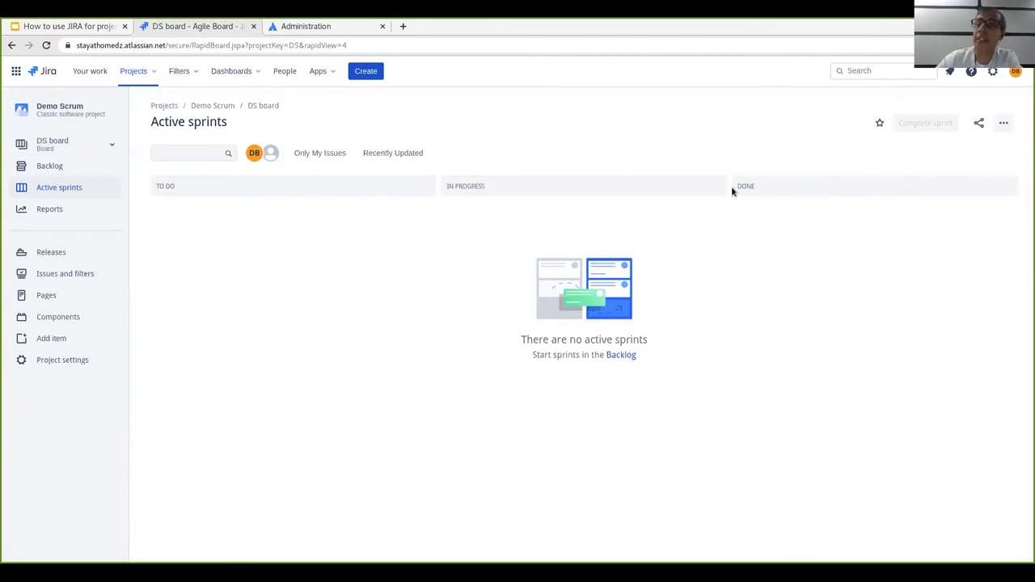
# - Open the DS board's settings and review its column management and estimation options
pyautogui.click(1006, 125)
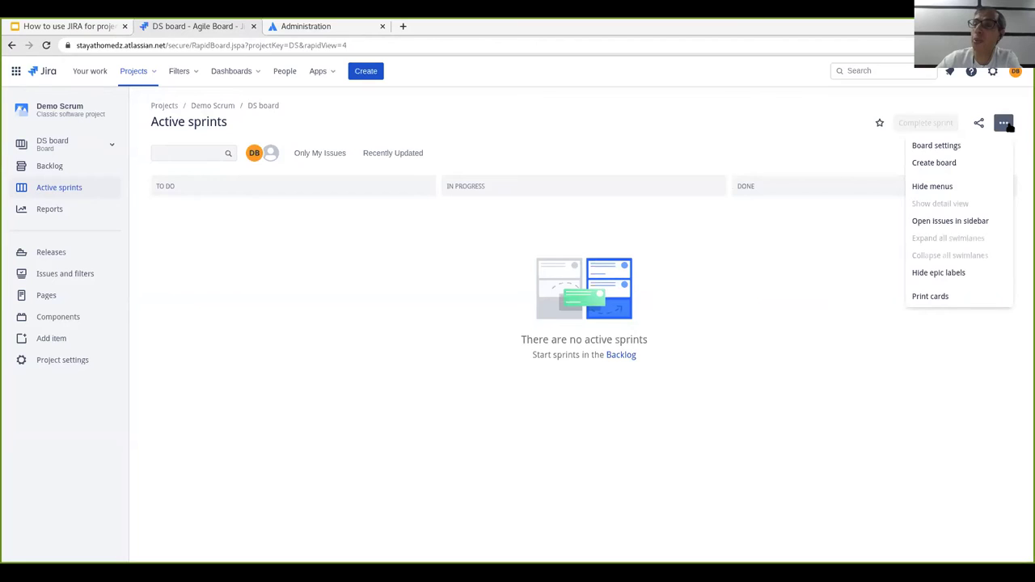
pyautogui.click(945, 147)
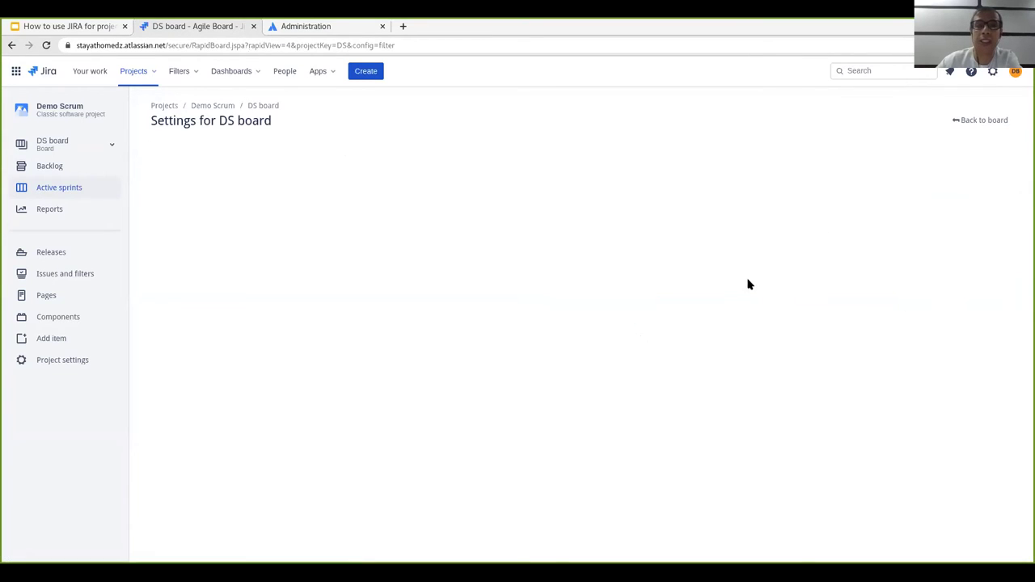
pyautogui.click(206, 196)
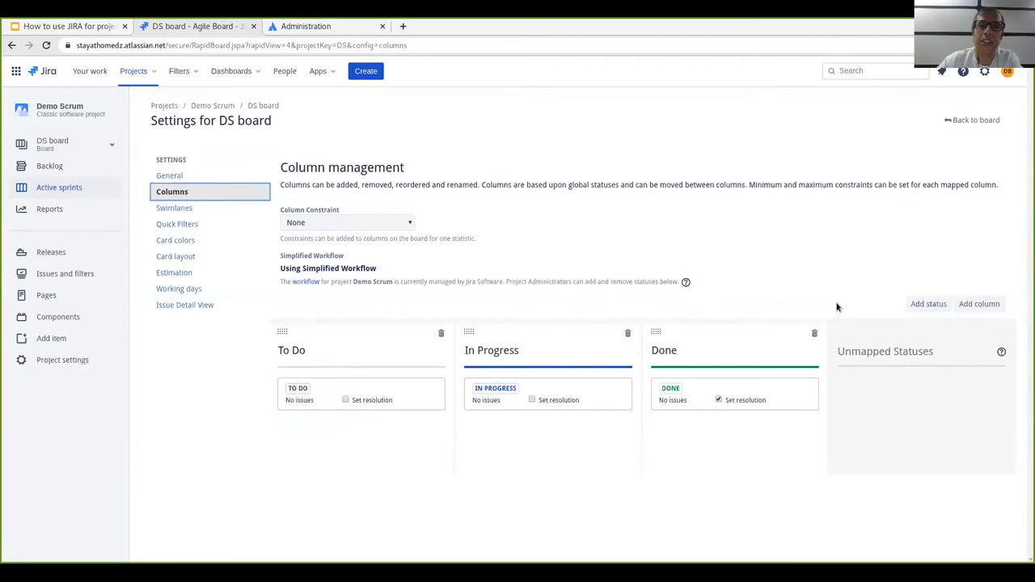
pyautogui.click(176, 272)
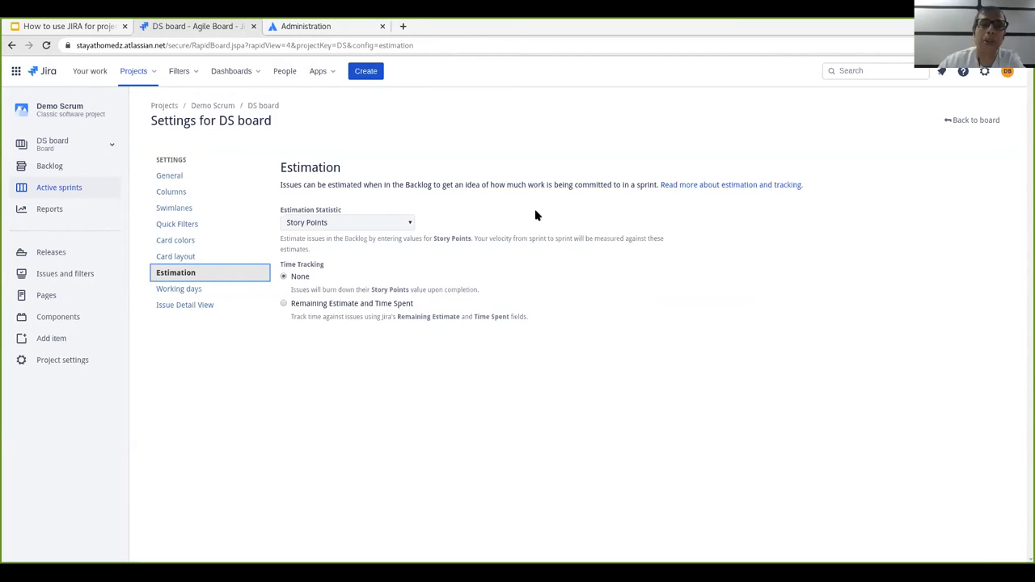
pyautogui.click(53, 145)
pyautogui.click(115, 147)
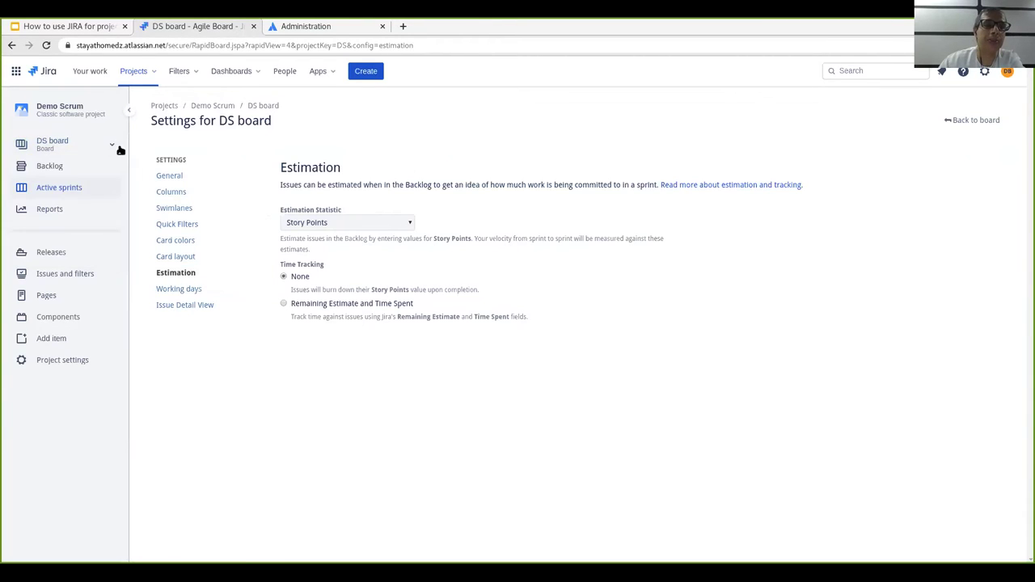
pyautogui.click(112, 145)
pyautogui.click(109, 145)
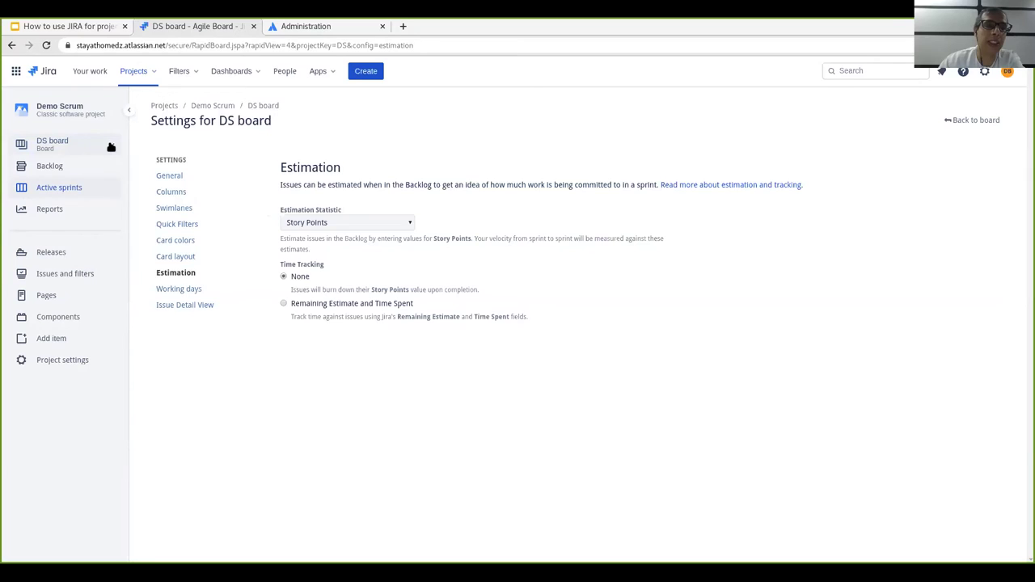
# - View the Demo Scrum project's backlog and active sprints board, and return to the backlog
pyautogui.click(42, 168)
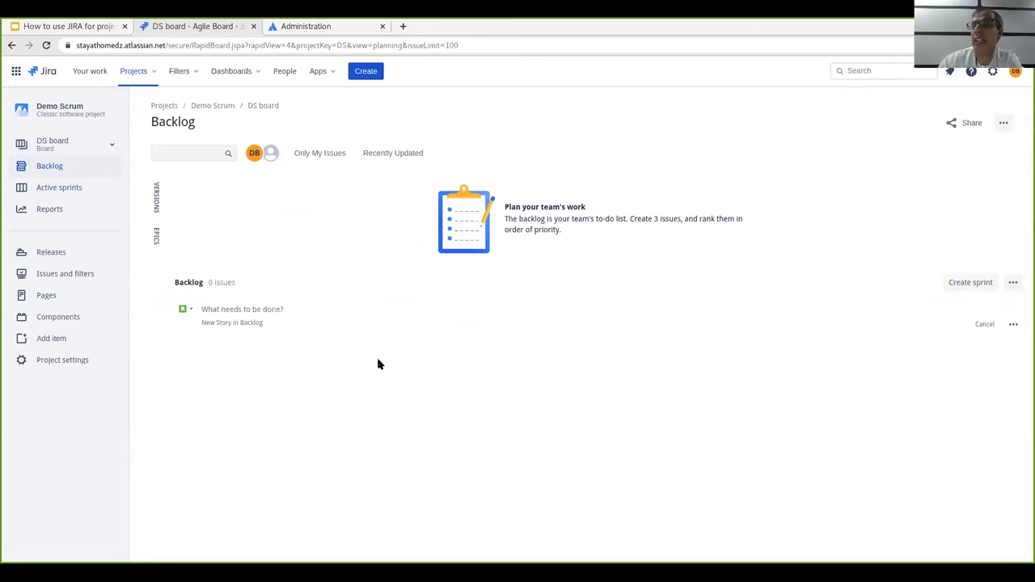
pyautogui.click(53, 187)
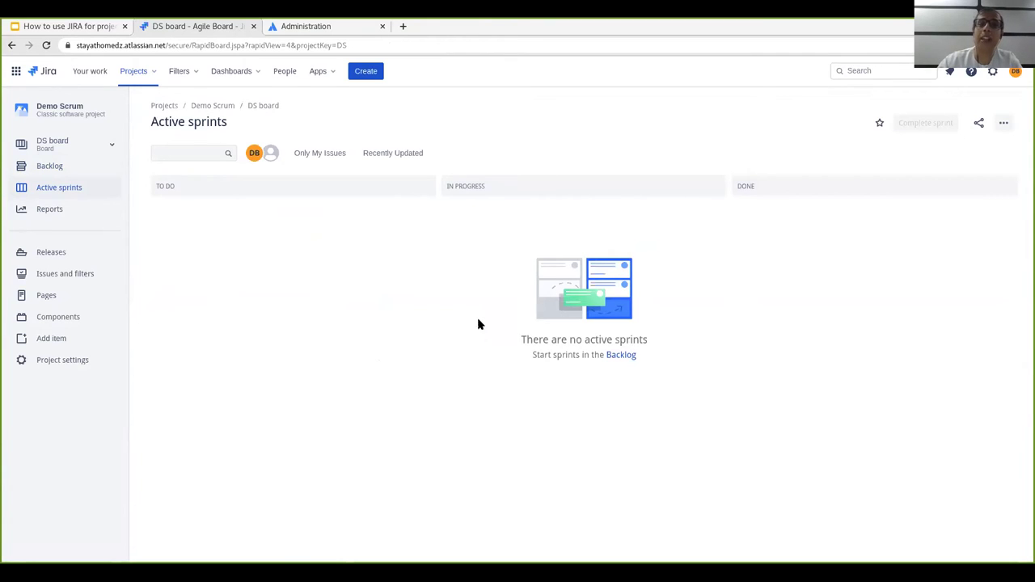
pyautogui.click(48, 166)
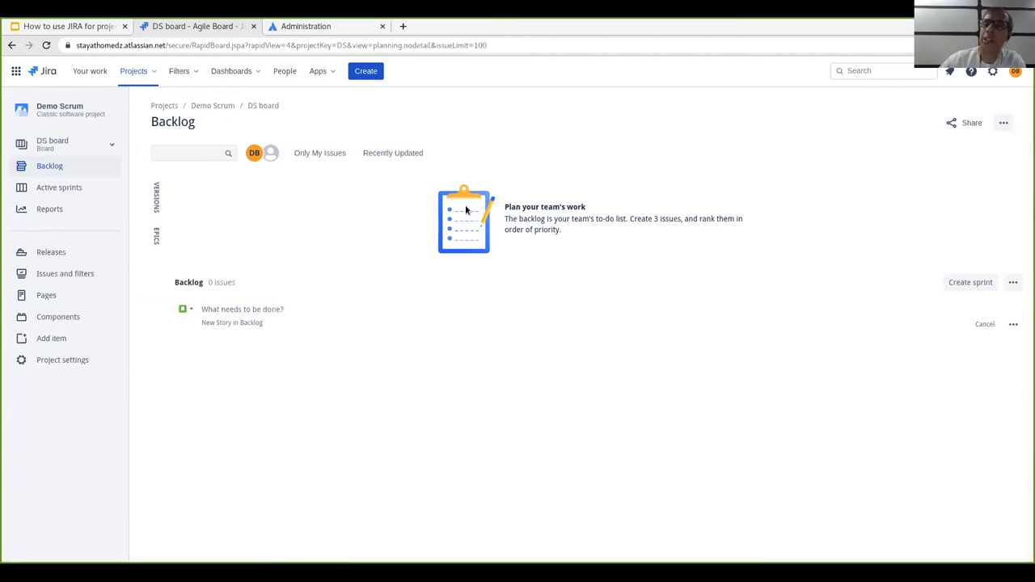
# - Check the issue types available in the backlog and add a story named First story
pyautogui.click(187, 310)
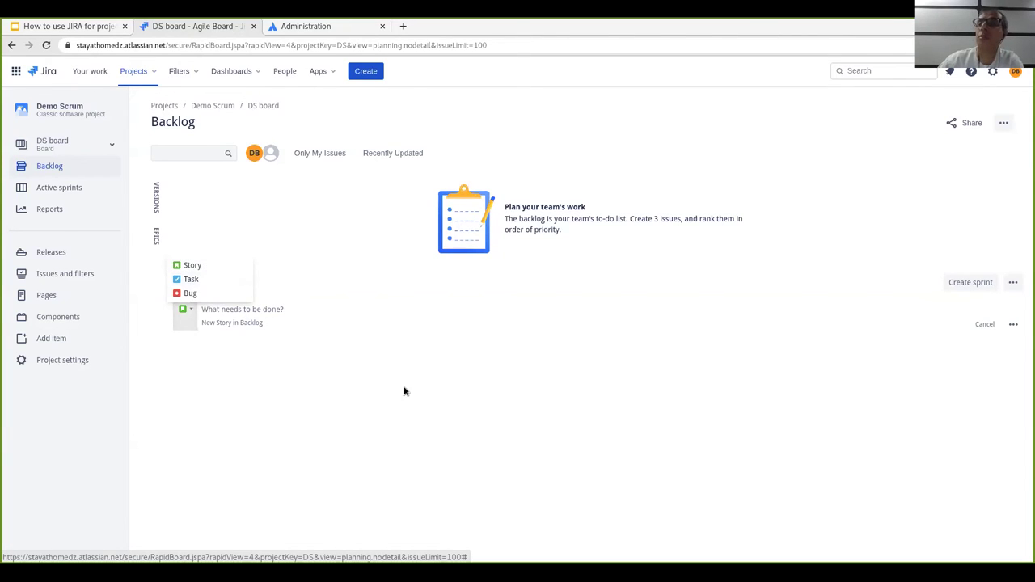
pyautogui.click(194, 307)
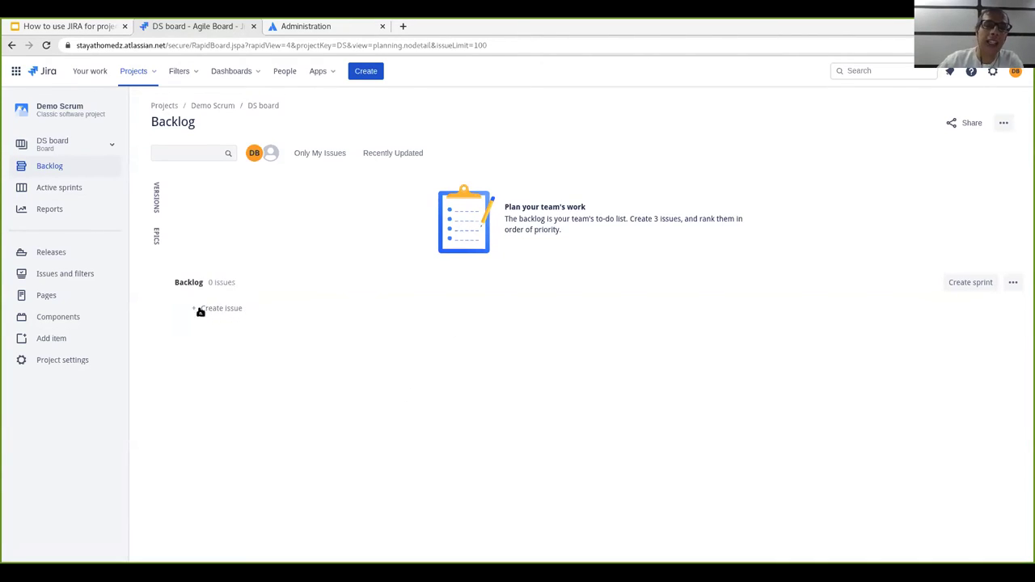
pyautogui.click(204, 309)
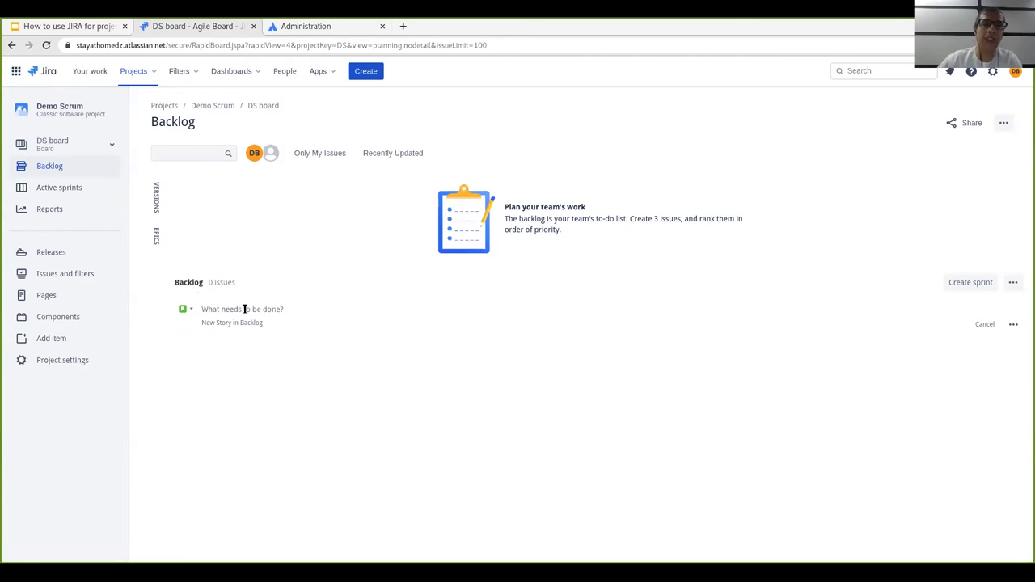
pyautogui.write('First story')
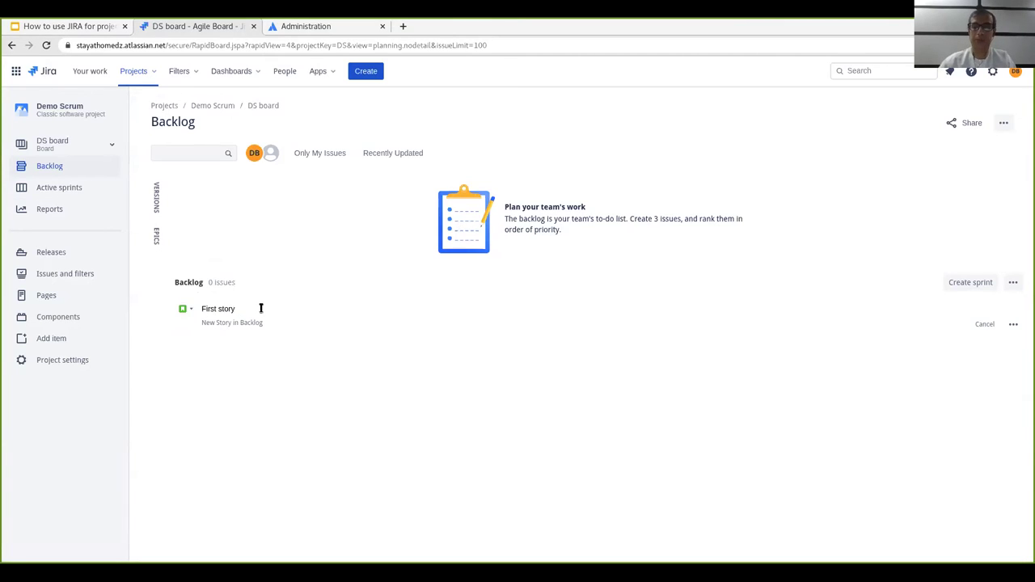
pyautogui.press('Return')
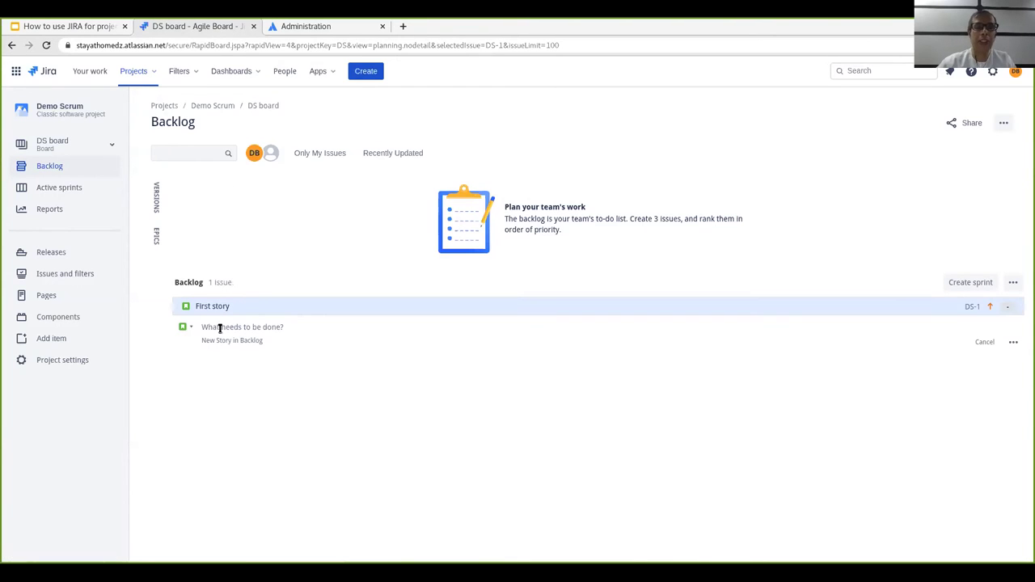
# - Add another story named Second Story to the backlog
pyautogui.write('Second ')
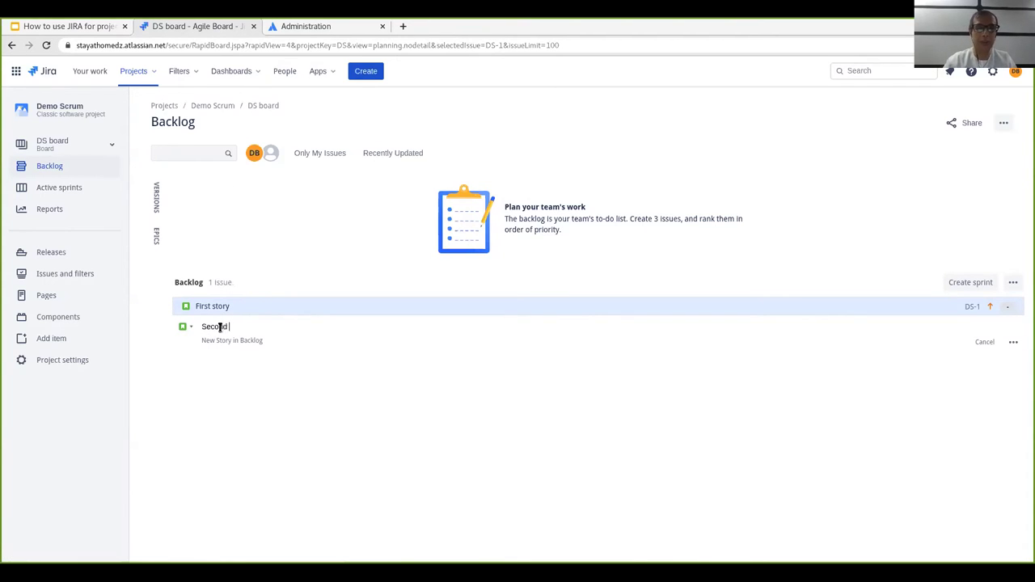
pyautogui.write('Story')
pyautogui.press('Return')
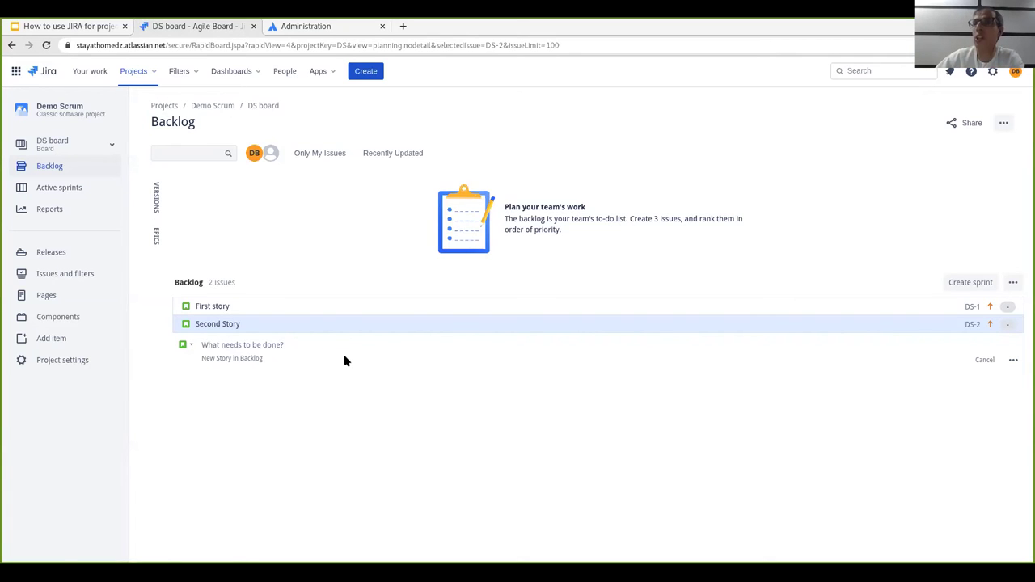
# - Check the active sprints board, and create a new sprint in the backlog
pyautogui.click(59, 185)
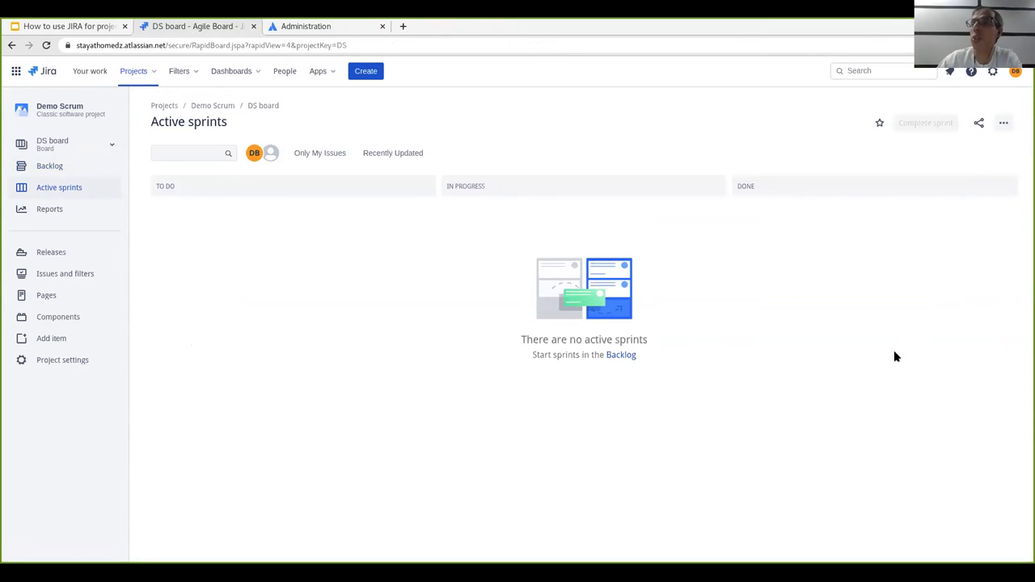
pyautogui.click(45, 166)
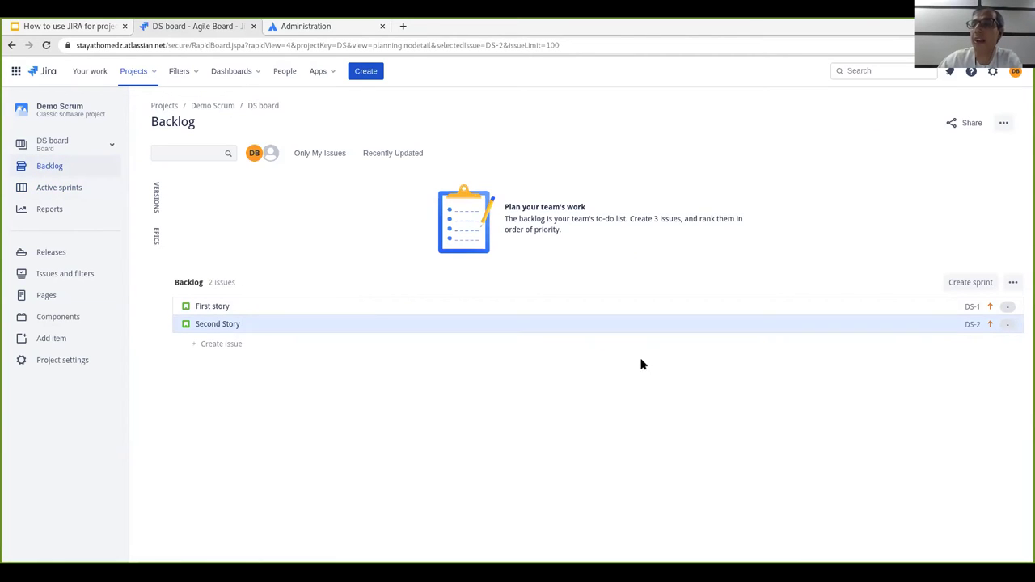
pyautogui.click(967, 283)
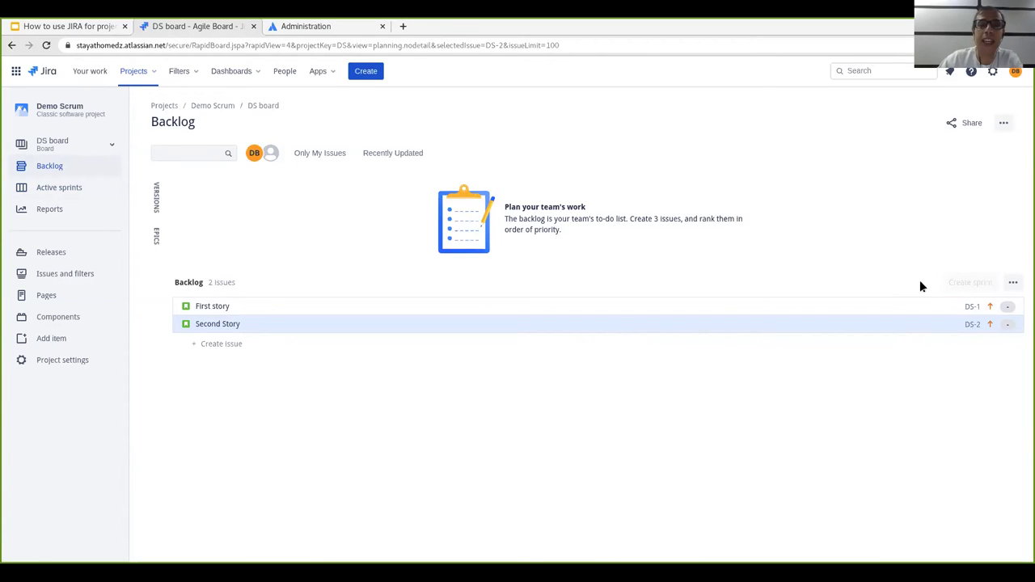
pyautogui.click(705, 396)
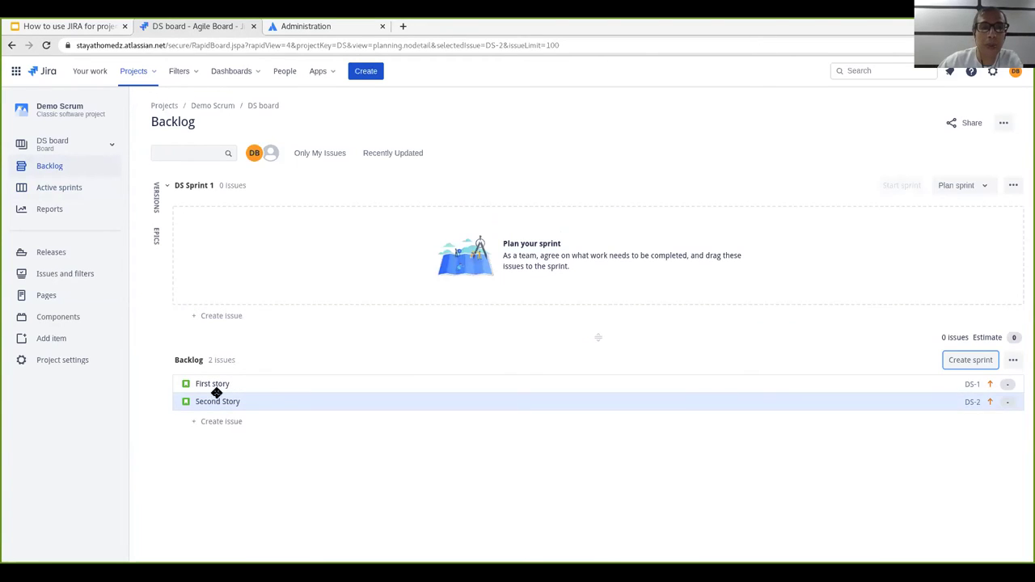
pyautogui.doubleClick(179, 186)
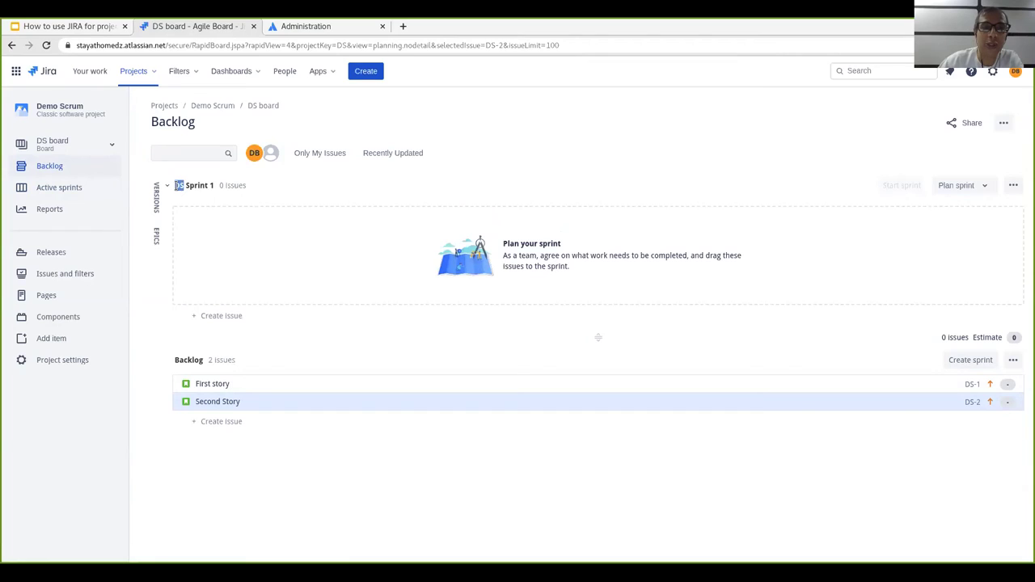
pyautogui.click(178, 185)
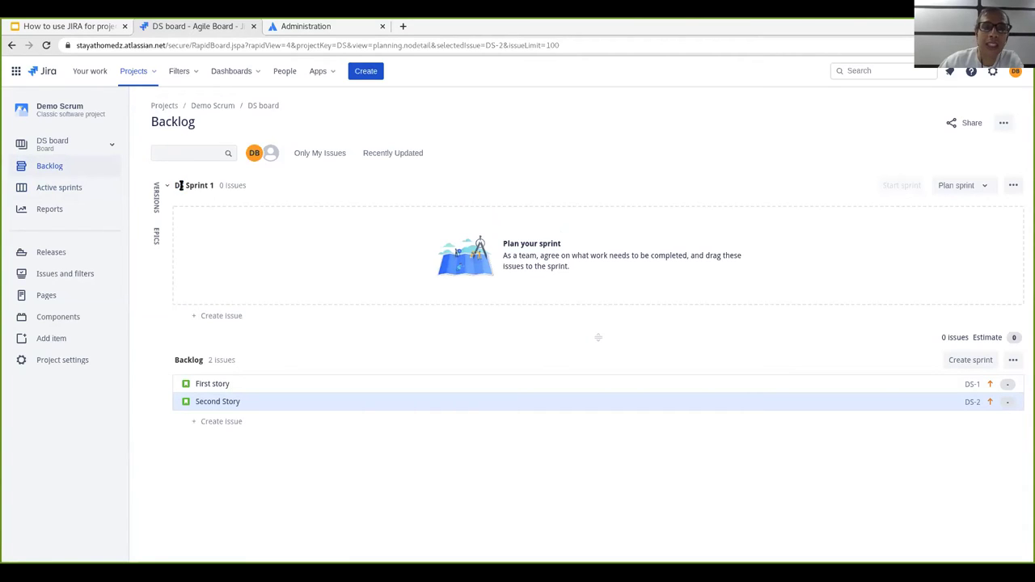
pyautogui.doubleClick(179, 186)
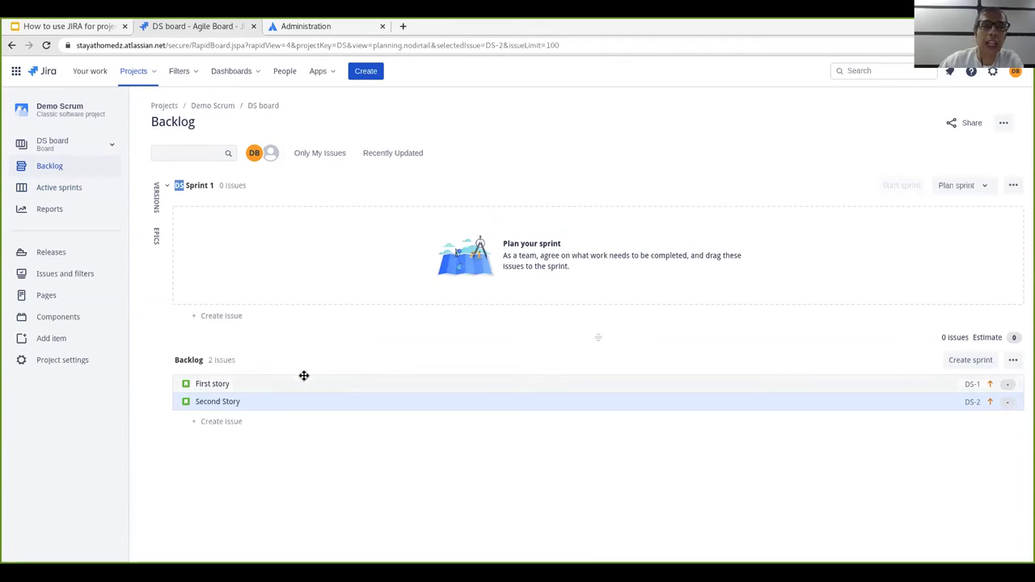
# - Move First story from the backlog into DS Sprint 1
pyautogui.click(198, 394)
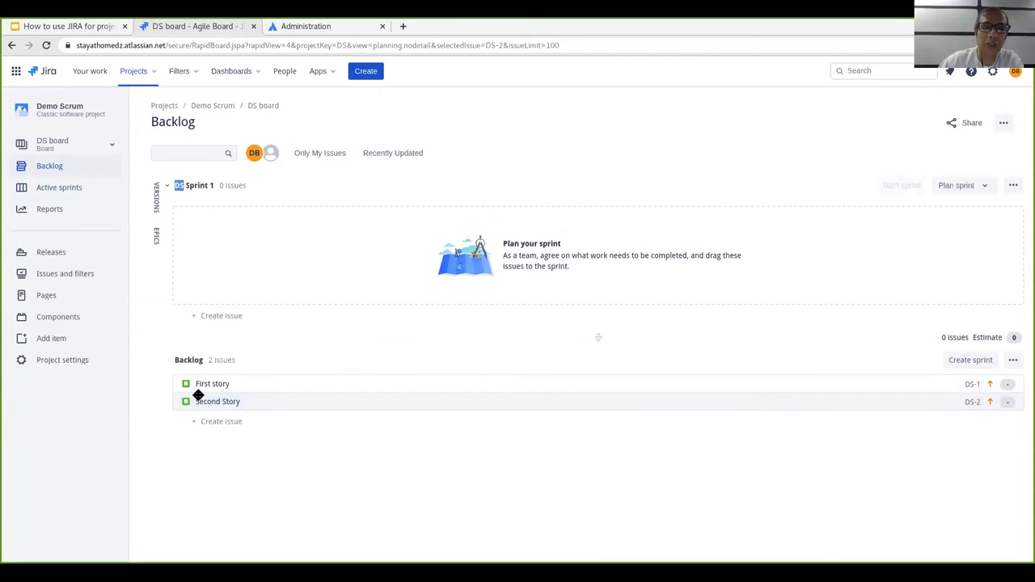
pyautogui.click(203, 385)
pyautogui.moveTo(203, 385); pyautogui.dragTo(209, 229)
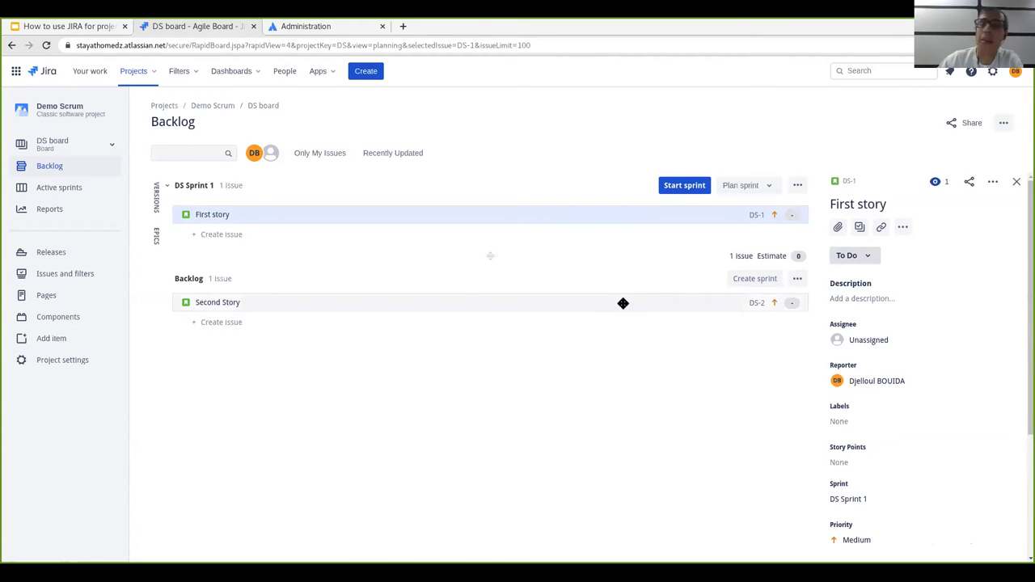
# - Check the active sprints board, and start DS Sprint 1 from the backlog with a duration of 1 week
pyautogui.click(64, 195)
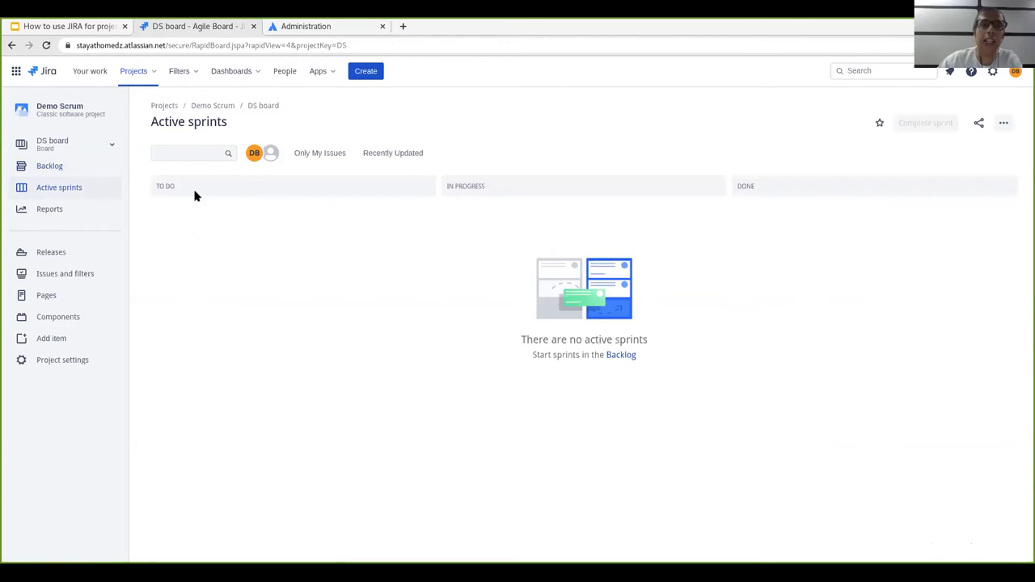
pyautogui.click(40, 167)
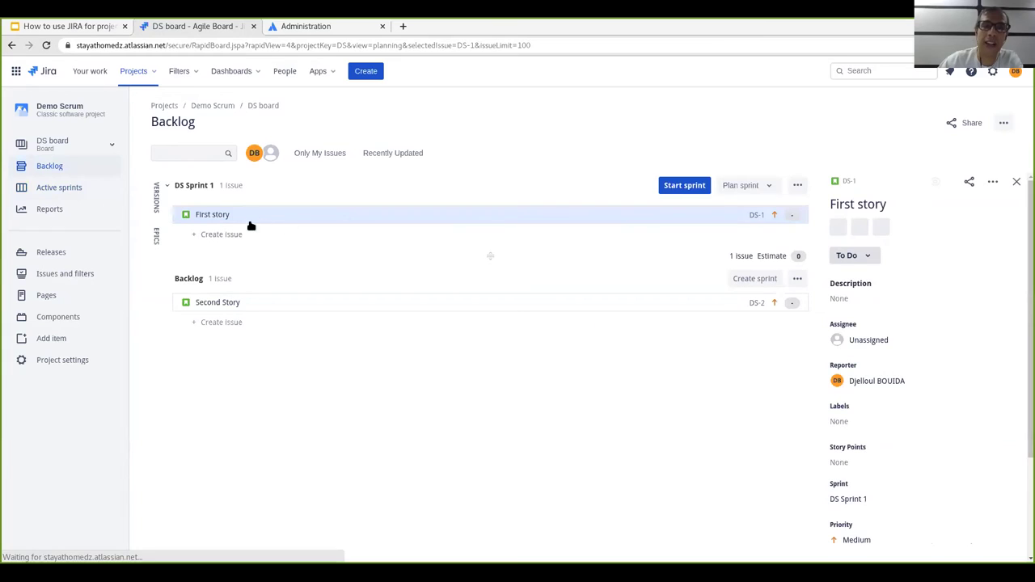
pyautogui.click(689, 186)
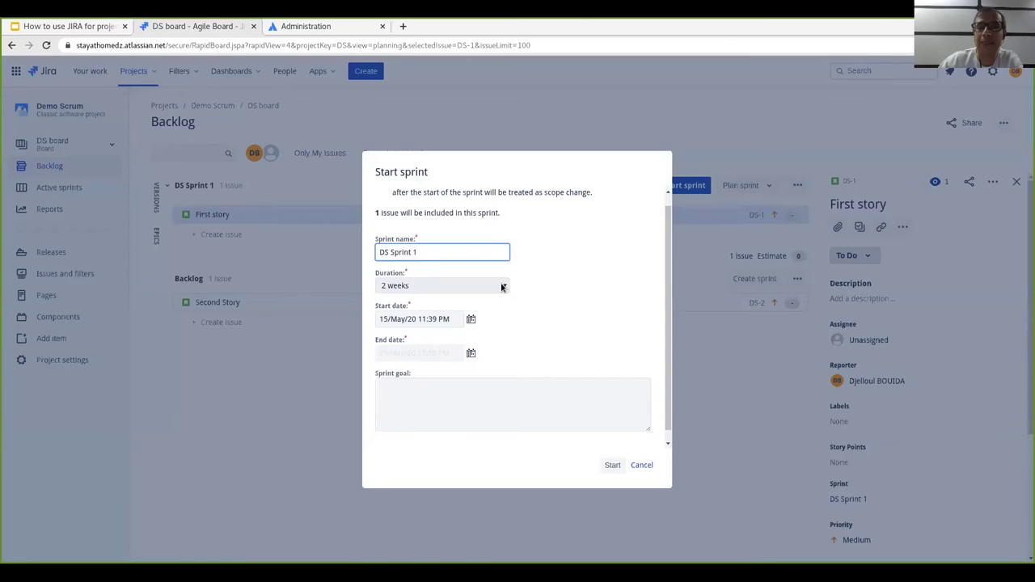
pyautogui.click(426, 287)
pyautogui.click(426, 301)
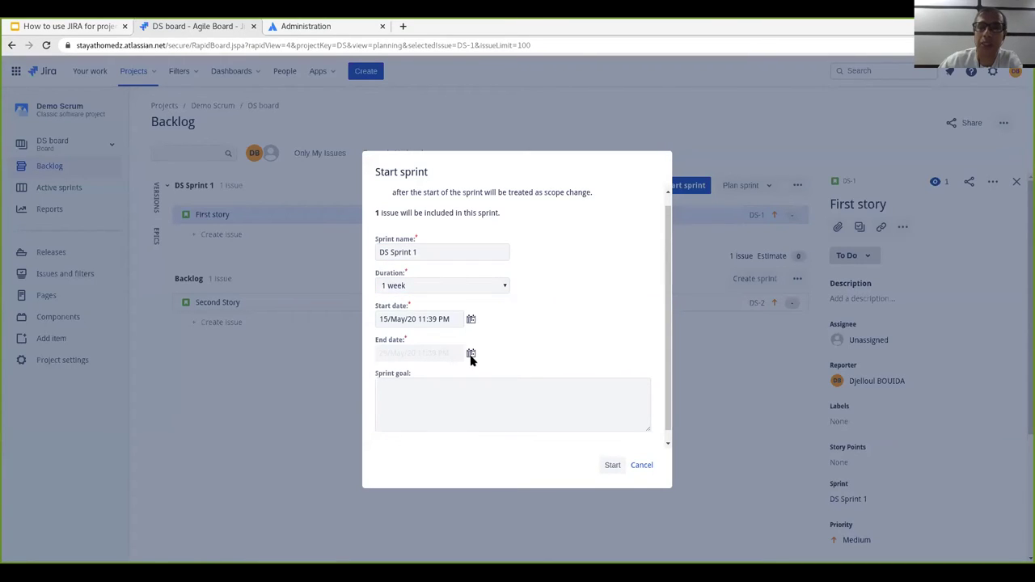
pyautogui.click(430, 401)
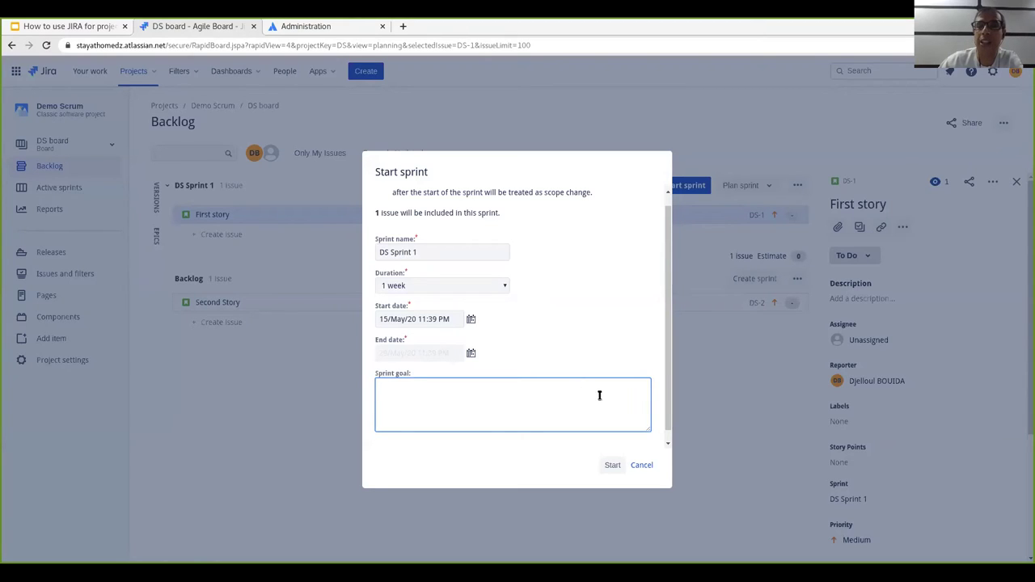
pyautogui.click(611, 465)
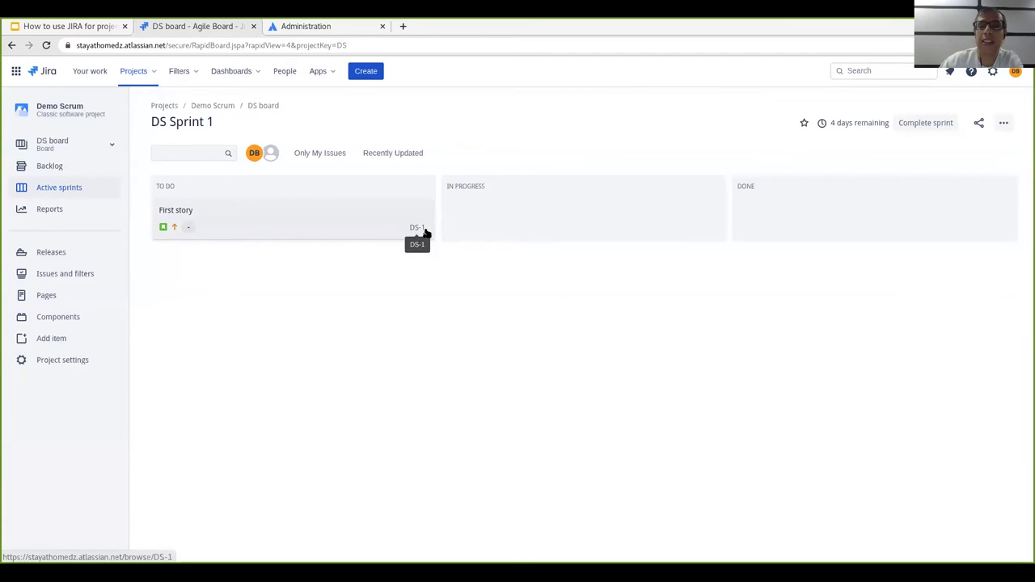
# - Open First story on the sprint board and change its assignee to the other available team member
pyautogui.click(196, 220)
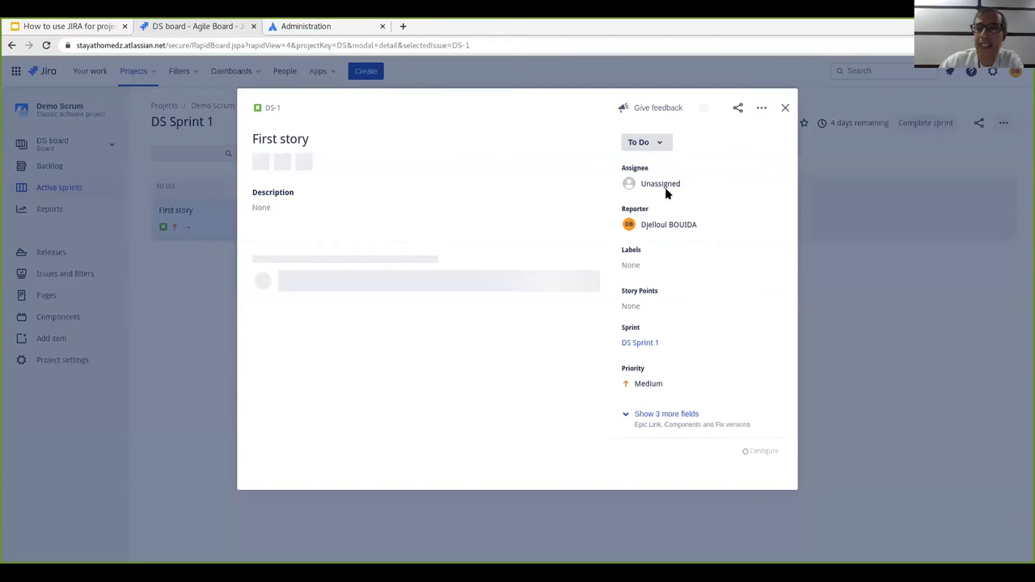
pyautogui.click(668, 182)
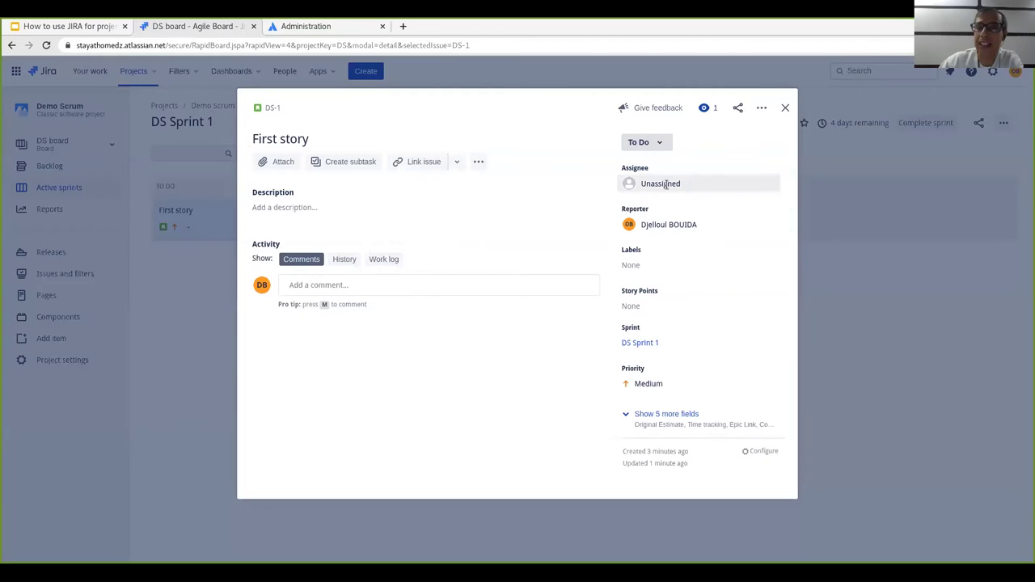
pyautogui.click(670, 214)
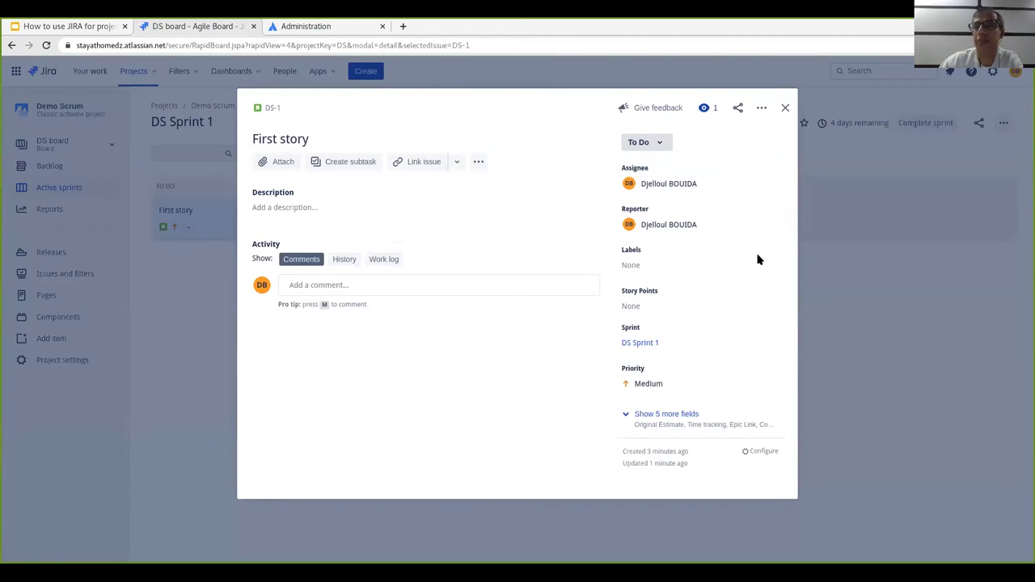
pyautogui.click(700, 183)
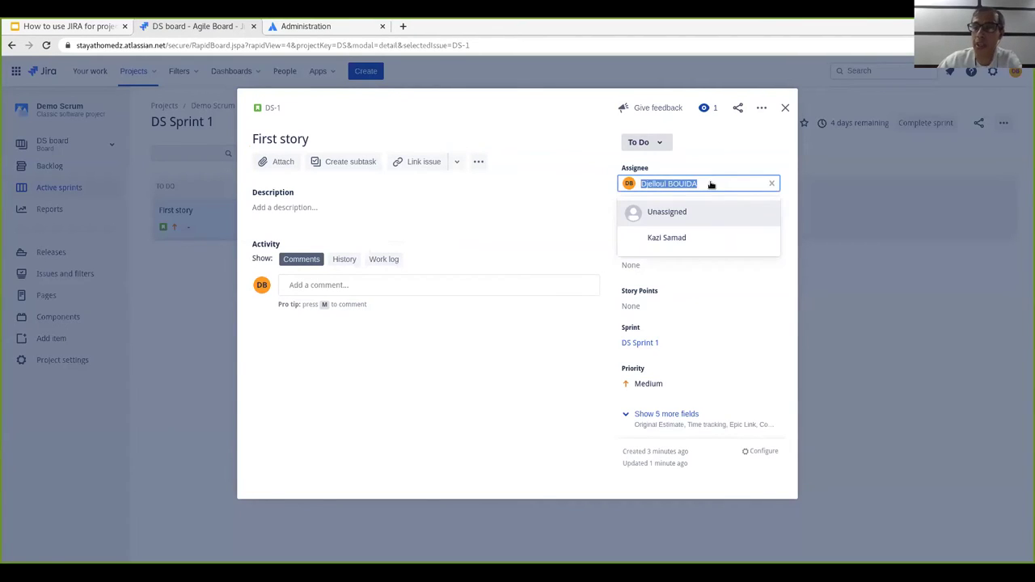
pyautogui.click(665, 238)
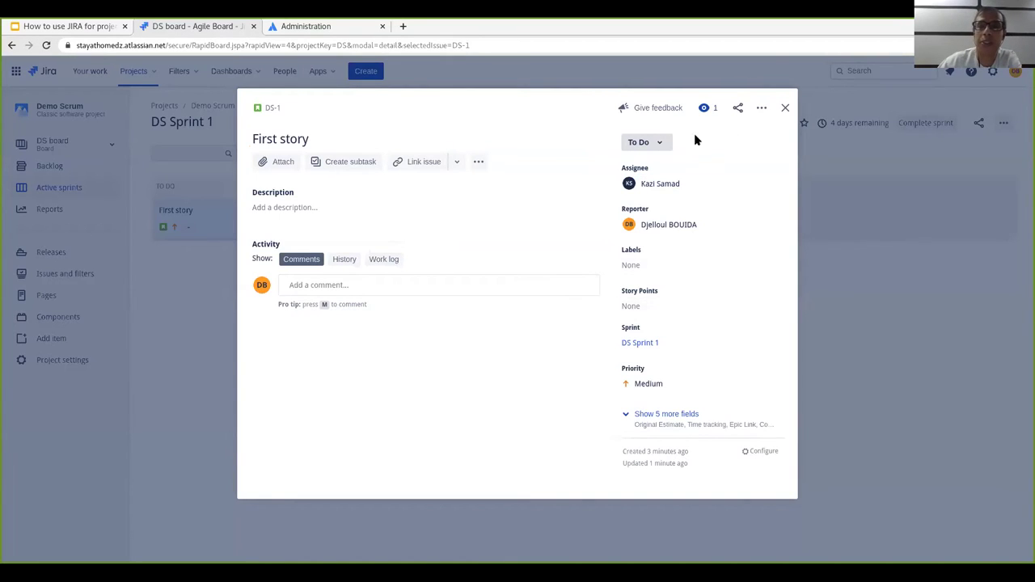
# - Set First story's story points to 2 and close the issue
pyautogui.click(654, 305)
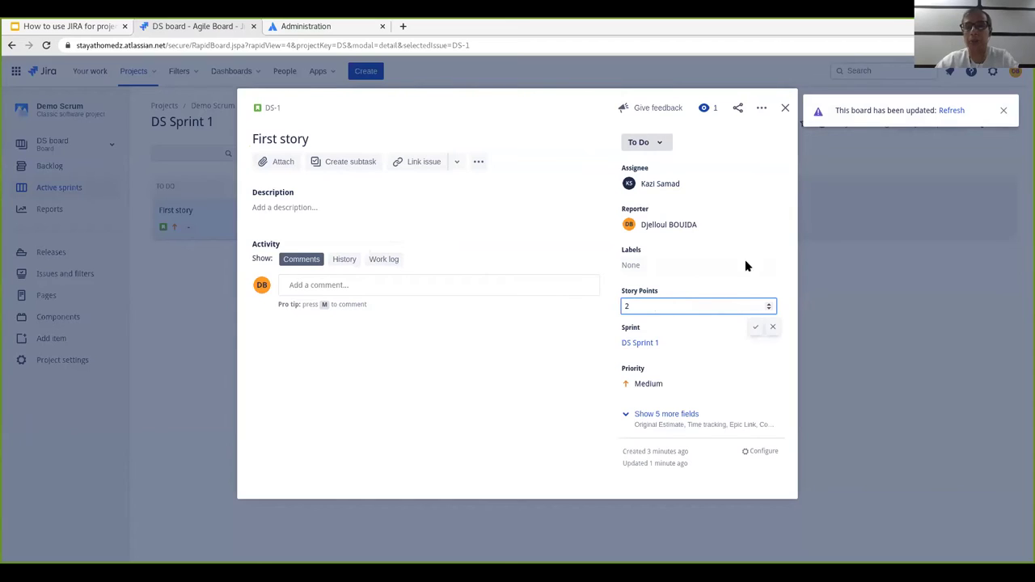
pyautogui.click(766, 322)
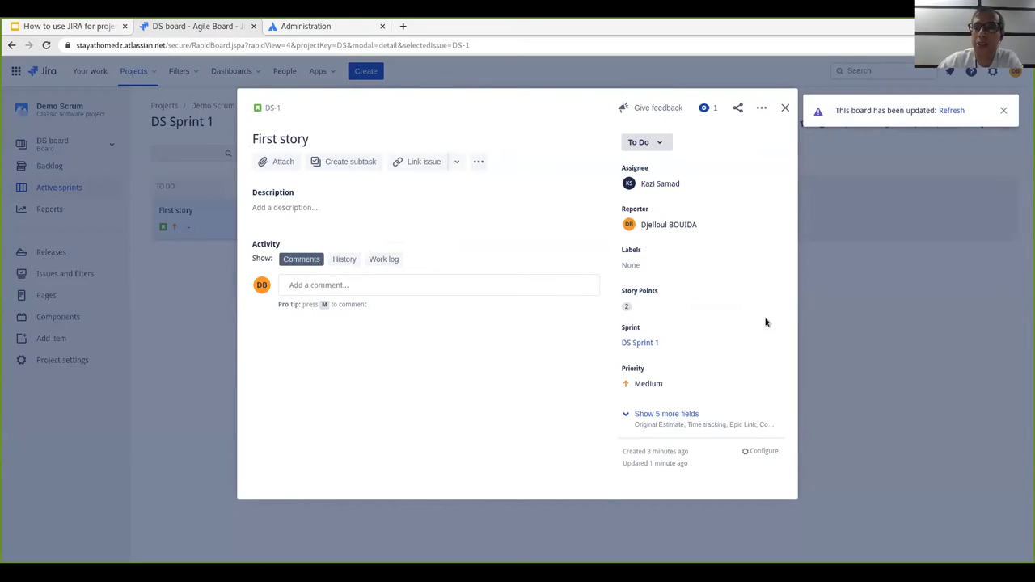
pyautogui.click(783, 108)
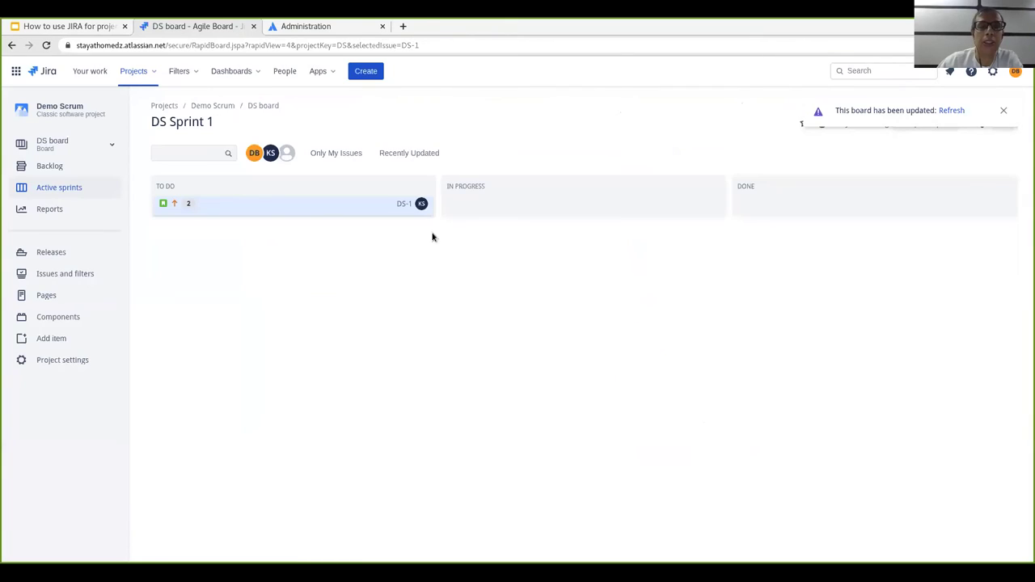
# - Reopen First story, look through its comment editor, work log and change history, and close the issue
pyautogui.moveTo(190, 224)
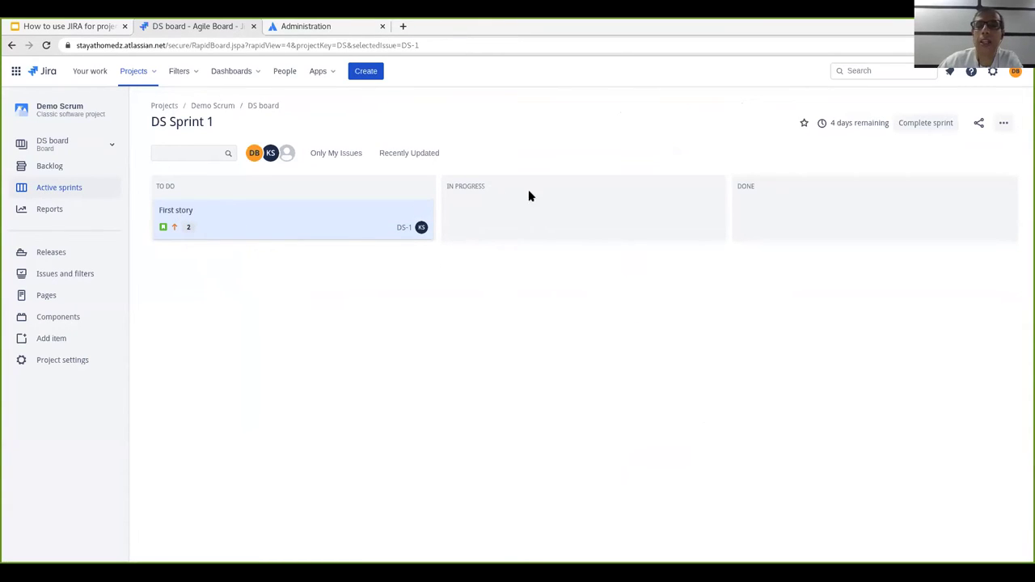
pyautogui.click(284, 228)
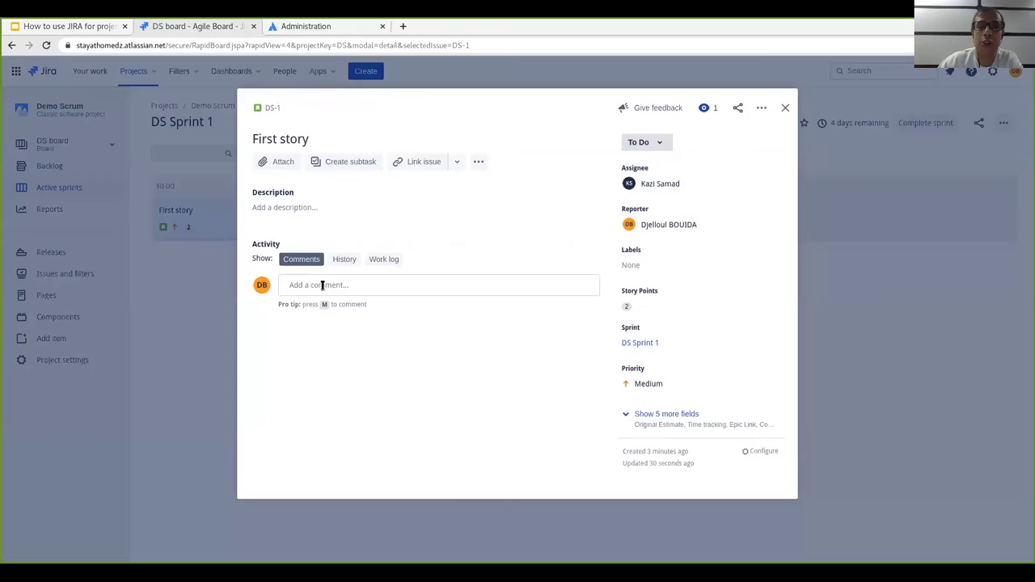
pyautogui.press('m')
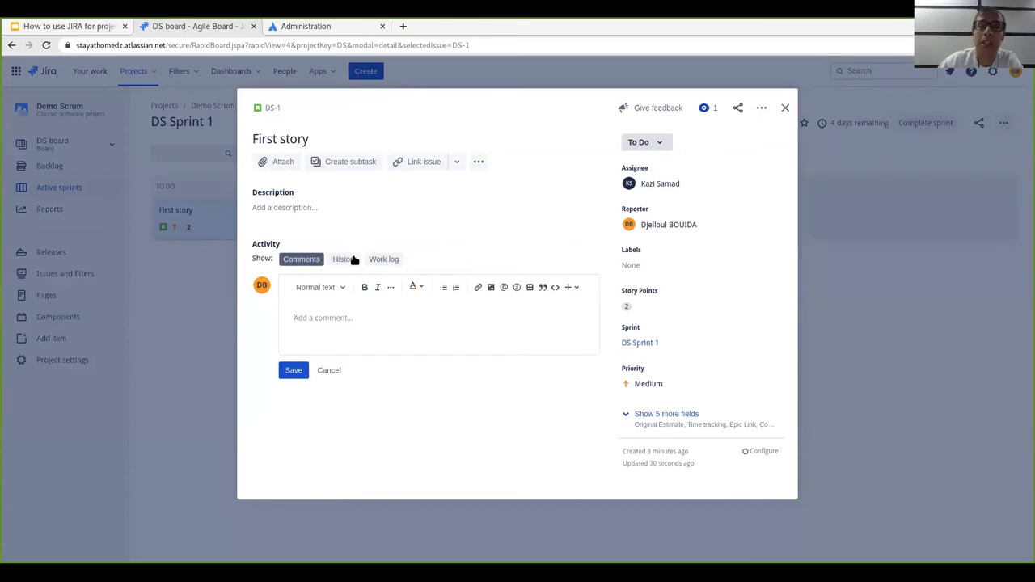
pyautogui.click(386, 260)
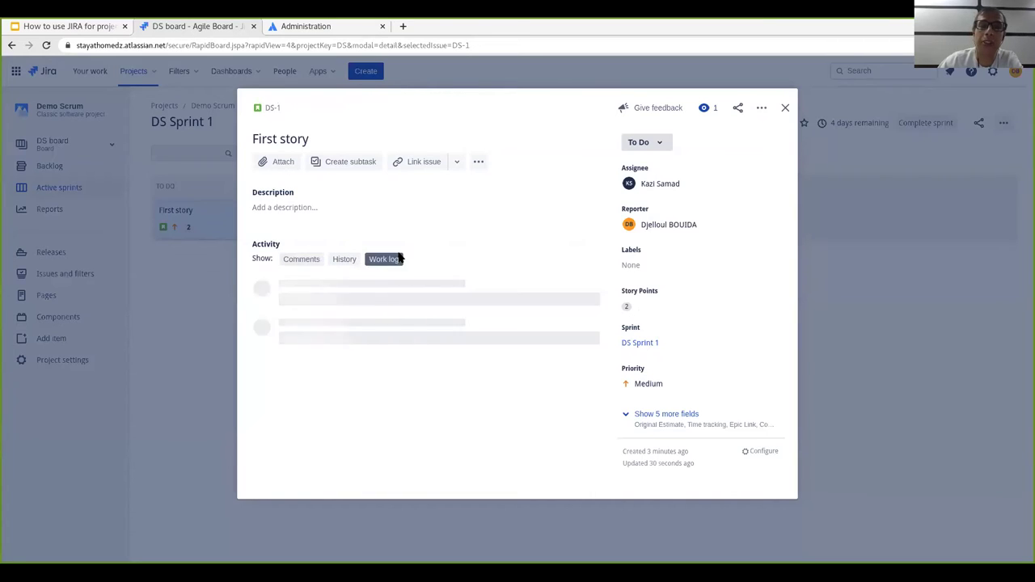
pyautogui.click(343, 259)
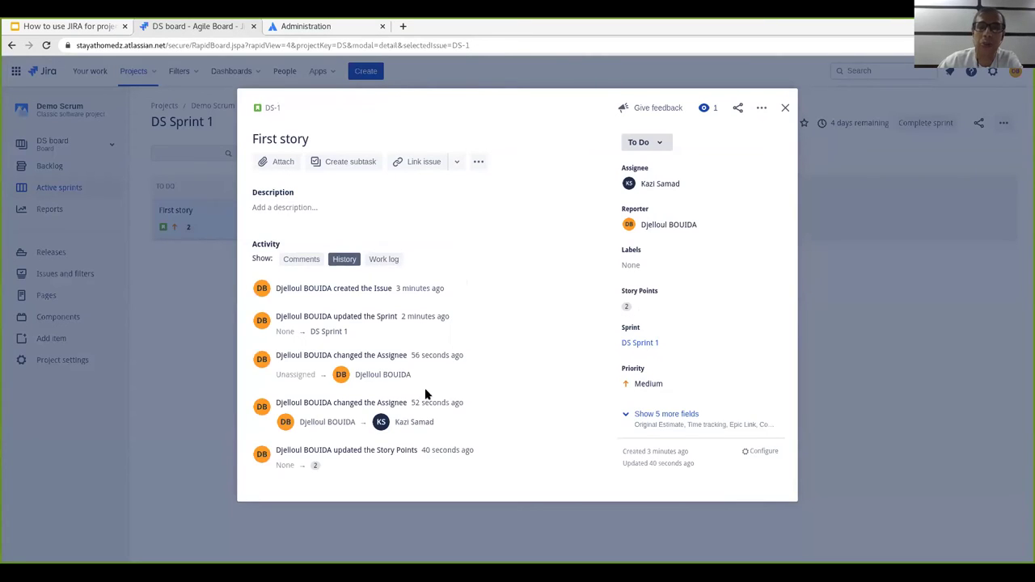
pyautogui.click(785, 110)
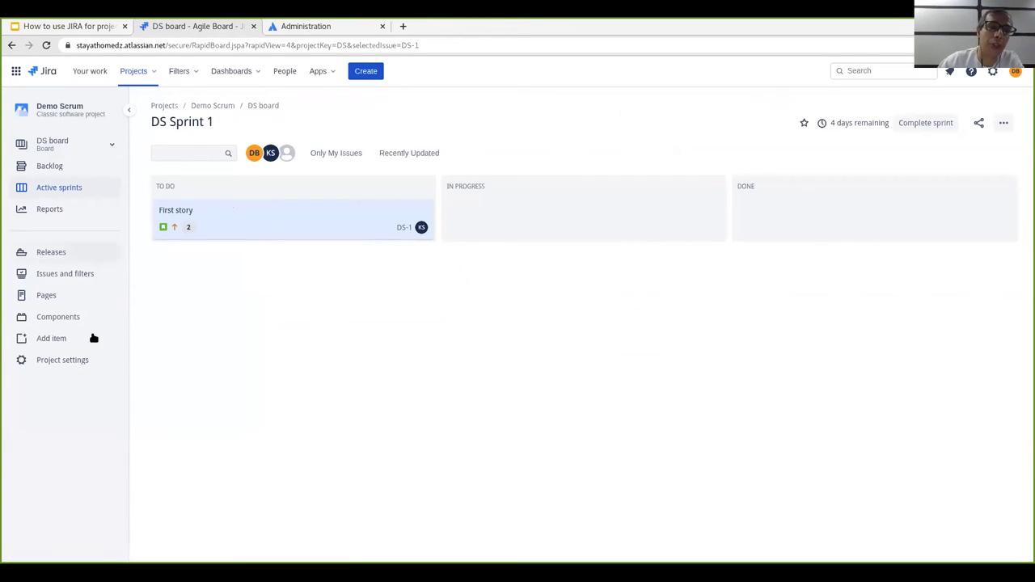
# - Open the Demo Scrum project's workflow settings and view its Software Simplified Workflow as a diagram
pyautogui.click(55, 363)
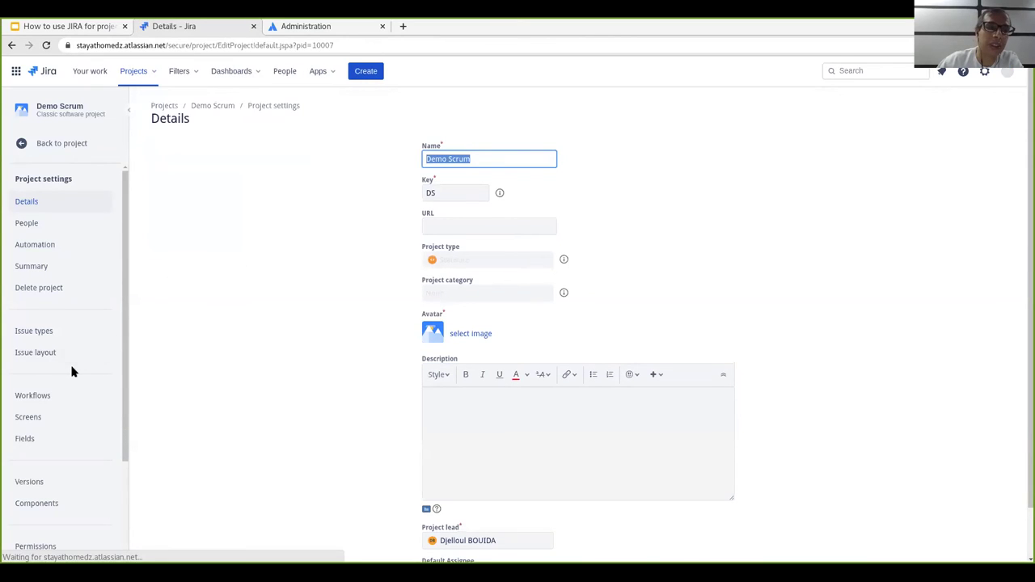
pyautogui.click(26, 395)
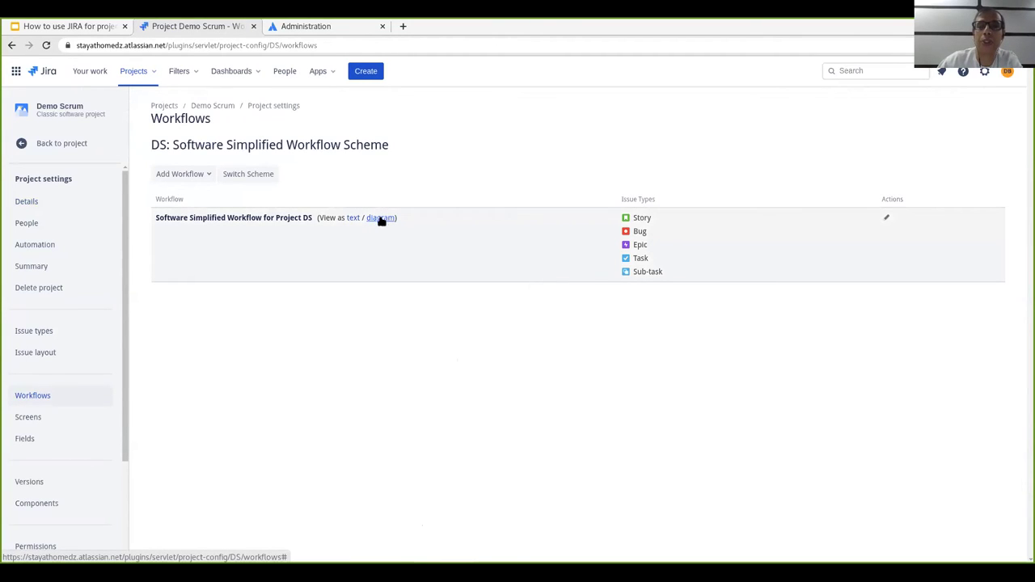
pyautogui.click(380, 218)
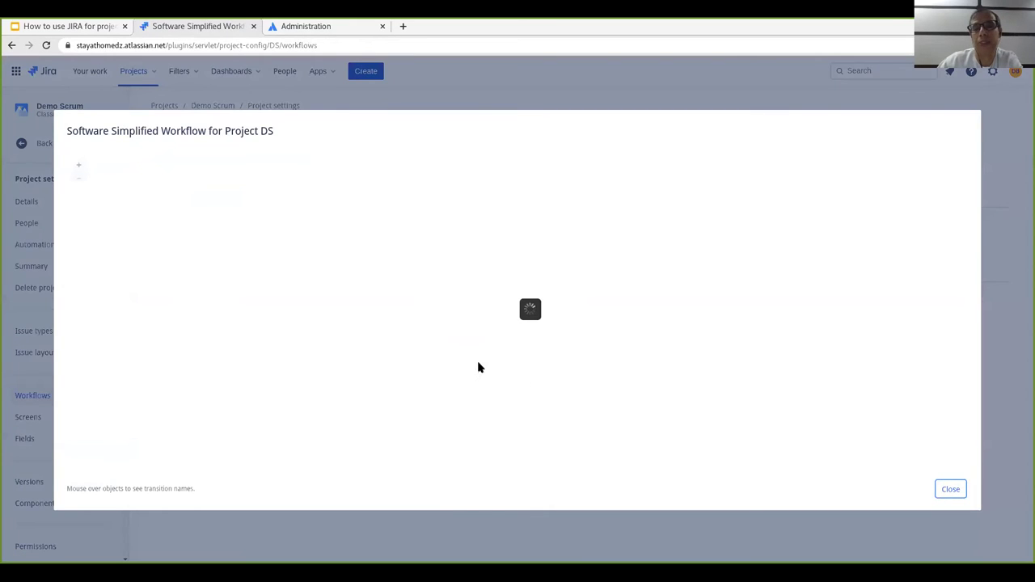
# - Arrange the diagram's statuses in the order To Do, In Progress, Done to examine the workflow, and close the diagram
pyautogui.moveTo(516, 266); pyautogui.dragTo(252, 296)
pyautogui.moveTo(359, 268); pyautogui.dragTo(518, 250)
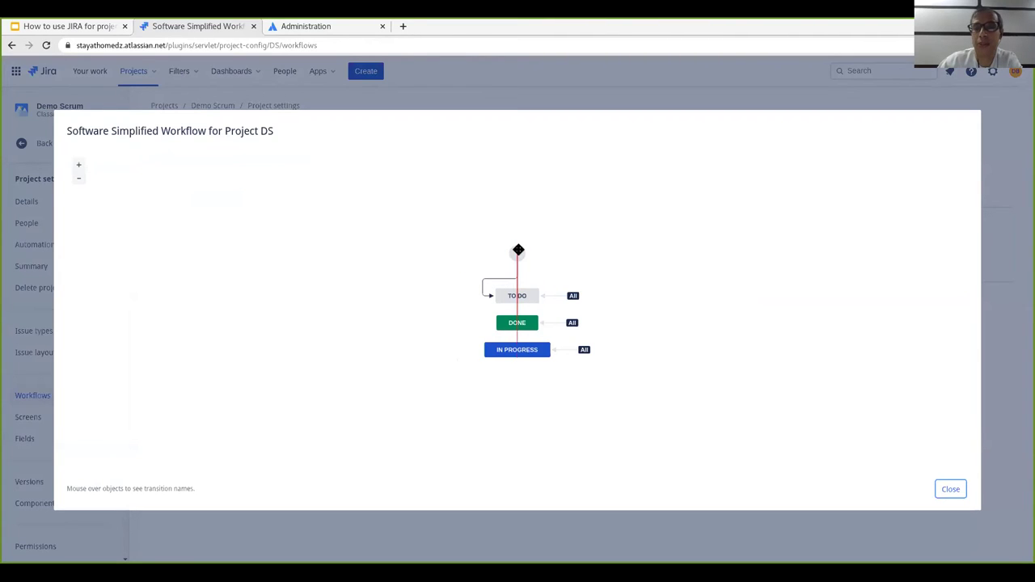
pyautogui.moveTo(516, 322); pyautogui.dragTo(512, 393)
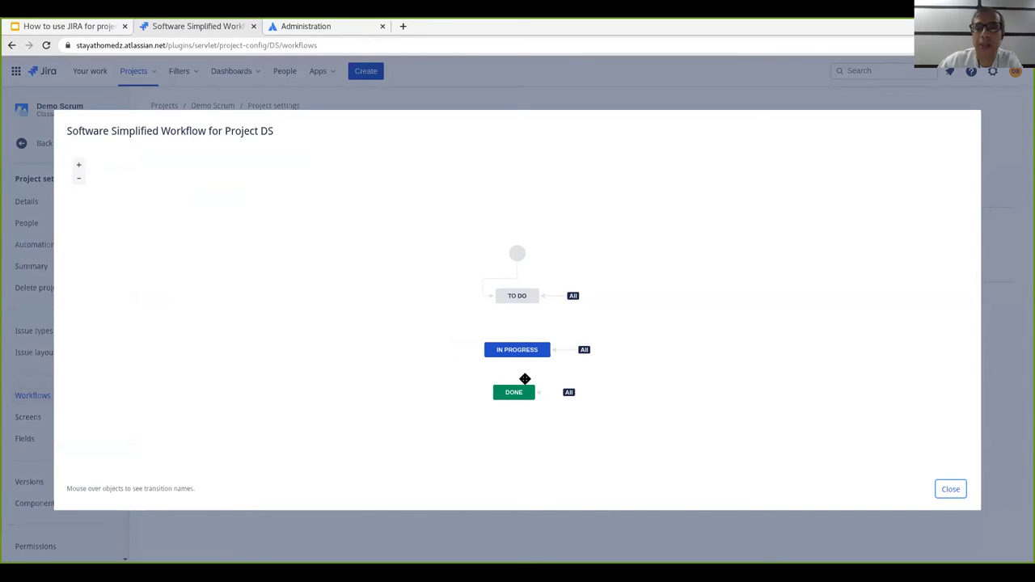
pyautogui.moveTo(517, 349); pyautogui.dragTo(514, 338)
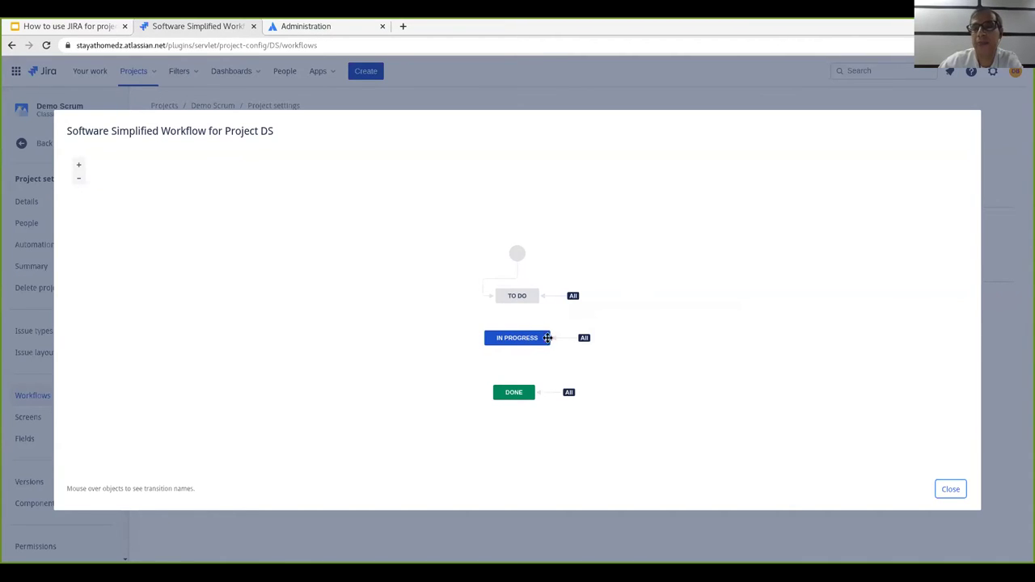
pyautogui.click(949, 490)
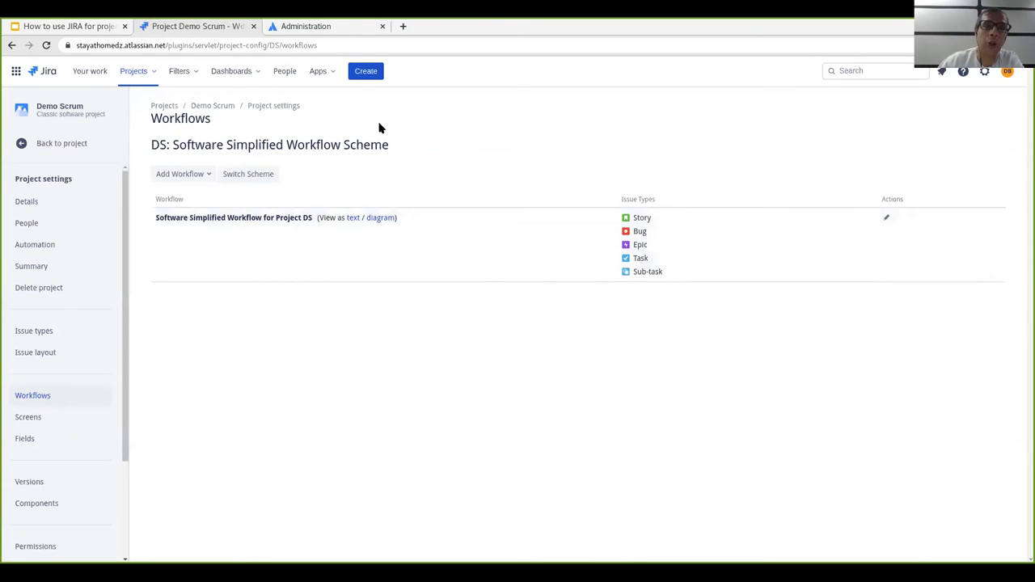
# - Begin creating another project and name it Demo PFE
pyautogui.click(155, 70)
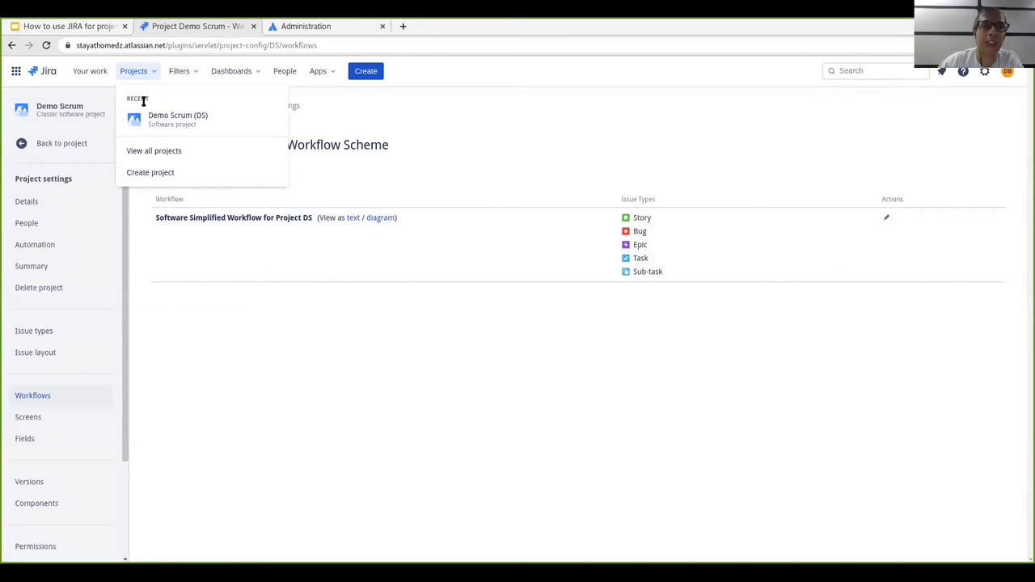
pyautogui.click(134, 174)
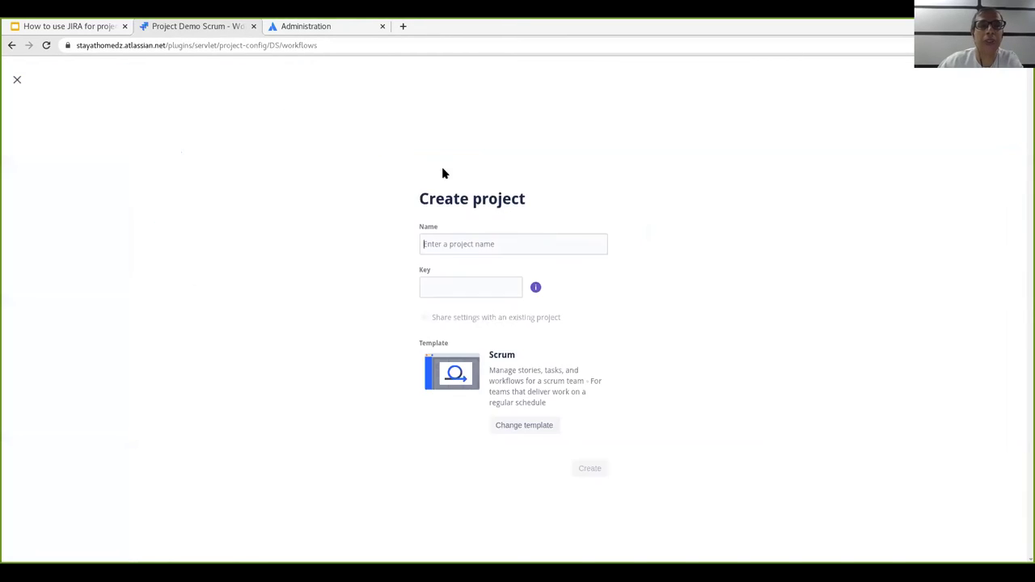
pyautogui.write('Demo PFE')
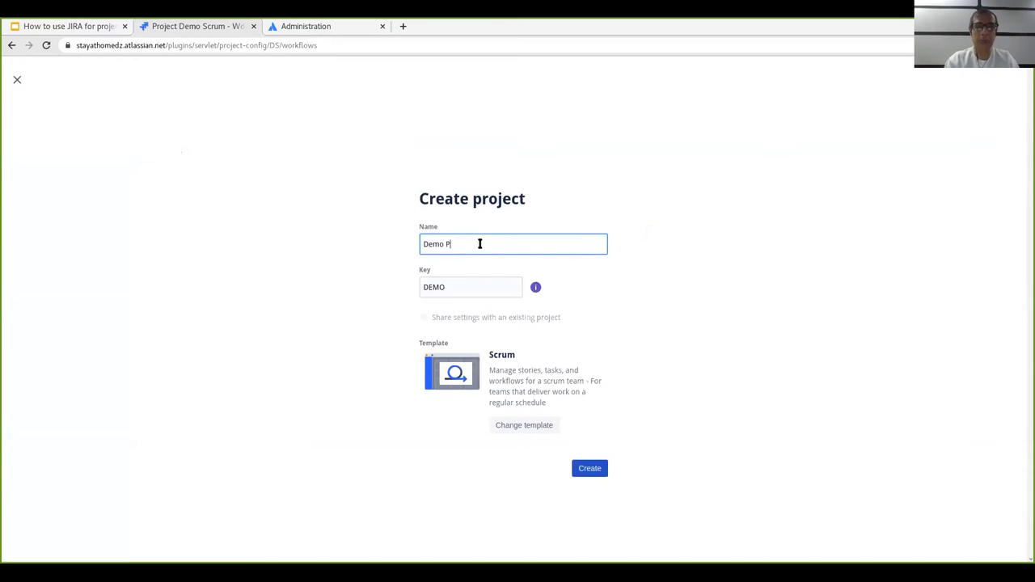
pyautogui.click(647, 282)
# - Change the template to Content management from the classic Business templates, and create the project
pyautogui.click(504, 426)
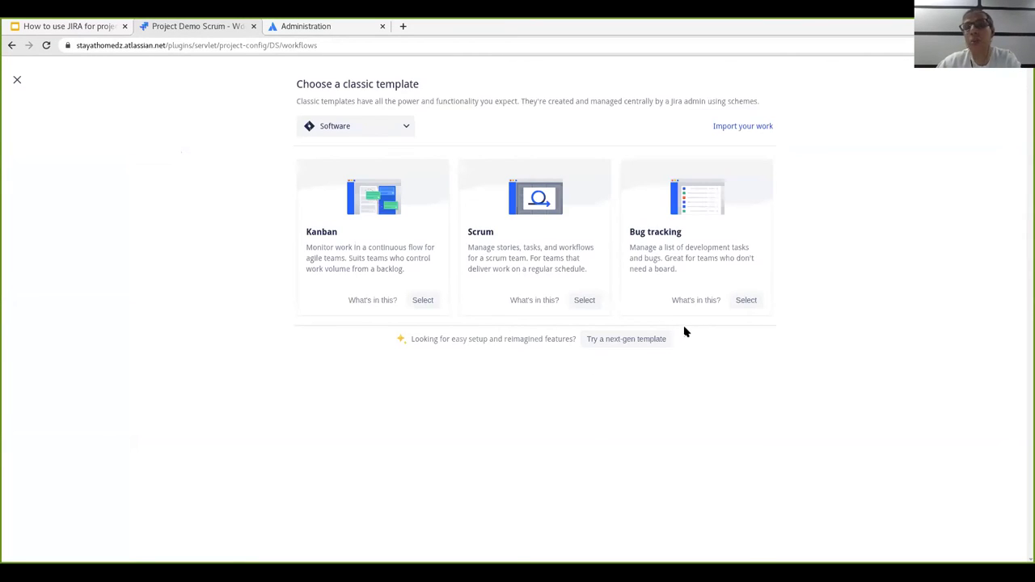
pyautogui.click(341, 127)
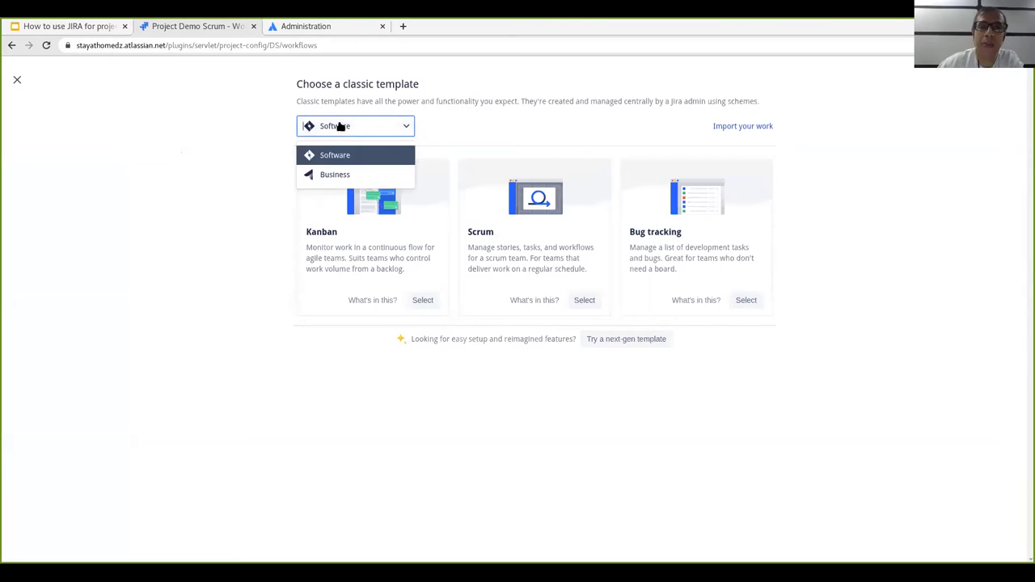
pyautogui.click(336, 174)
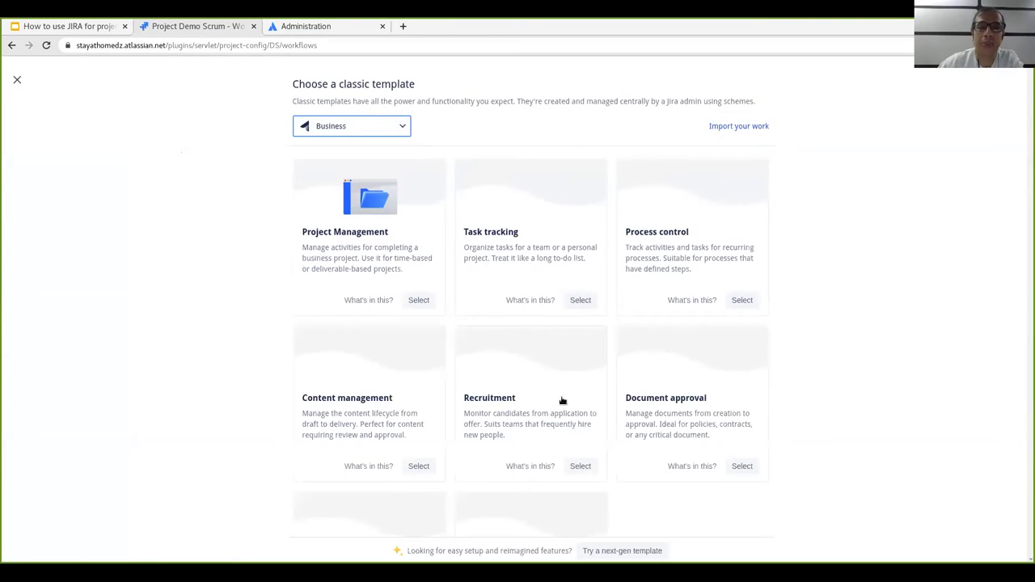
pyautogui.scroll(-1, 651, 388)
pyautogui.click(368, 289)
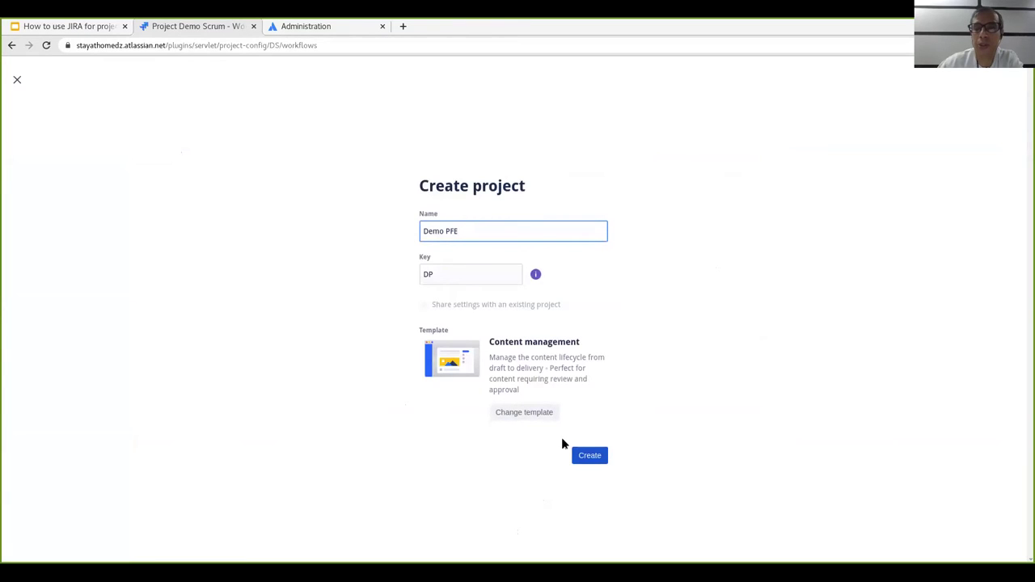
pyautogui.click(588, 456)
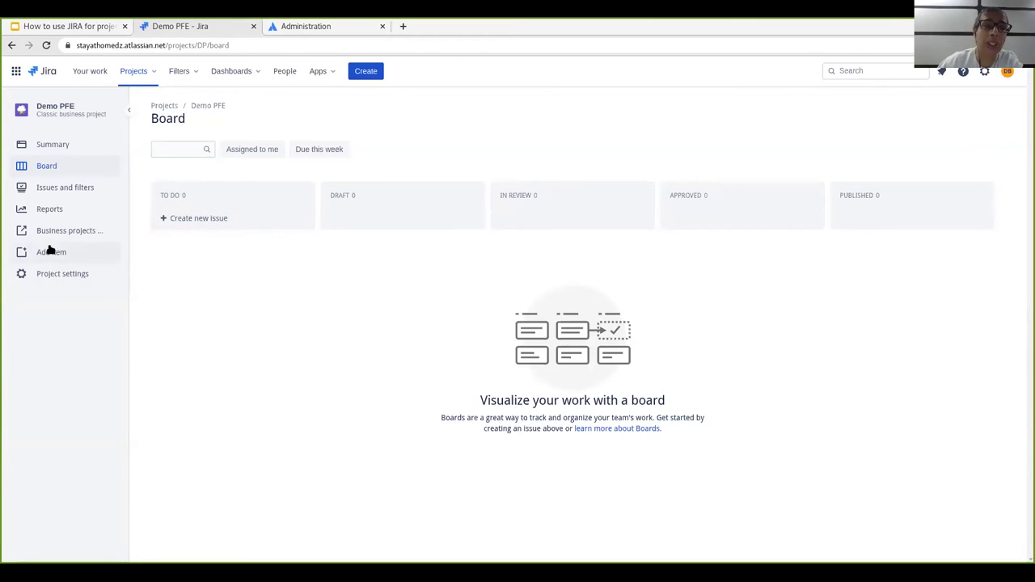
# - Open the Demo PFE project's workflow settings, examine the Content Management Workflow as a diagram, and close the diagram
pyautogui.click(47, 274)
pyautogui.click(65, 274)
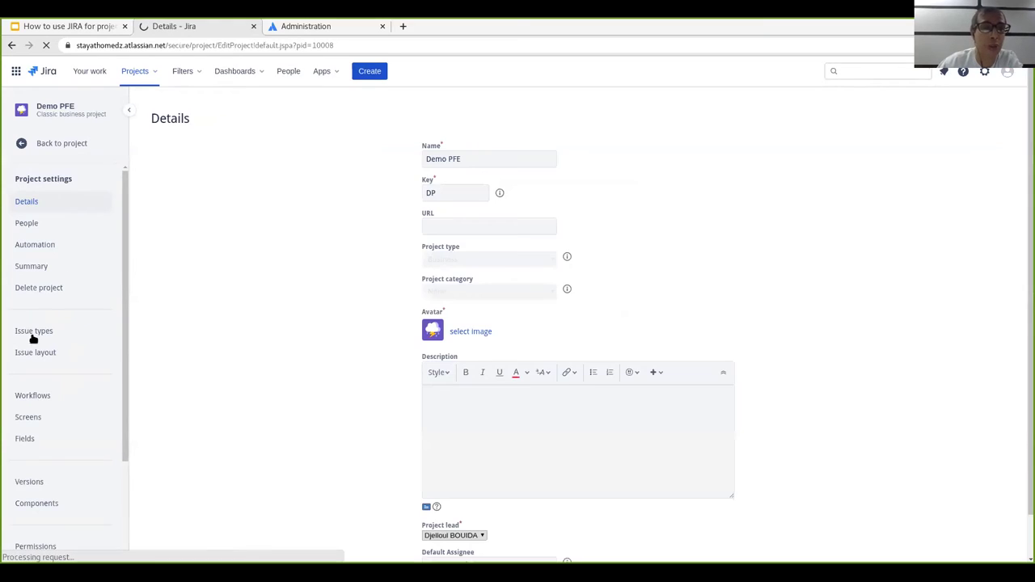
pyautogui.click(99, 398)
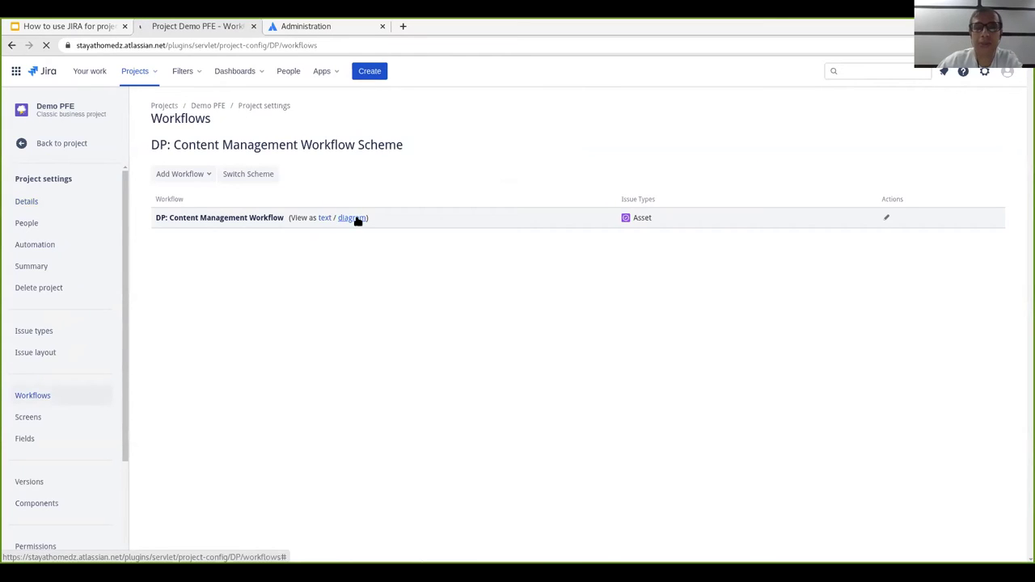
pyautogui.click(356, 218)
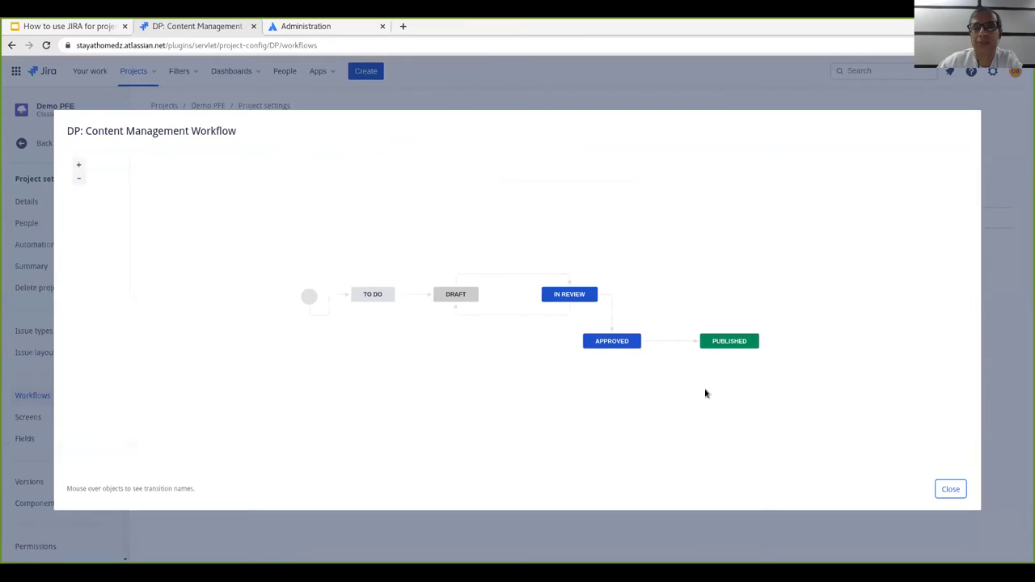
pyautogui.moveTo(447, 292)
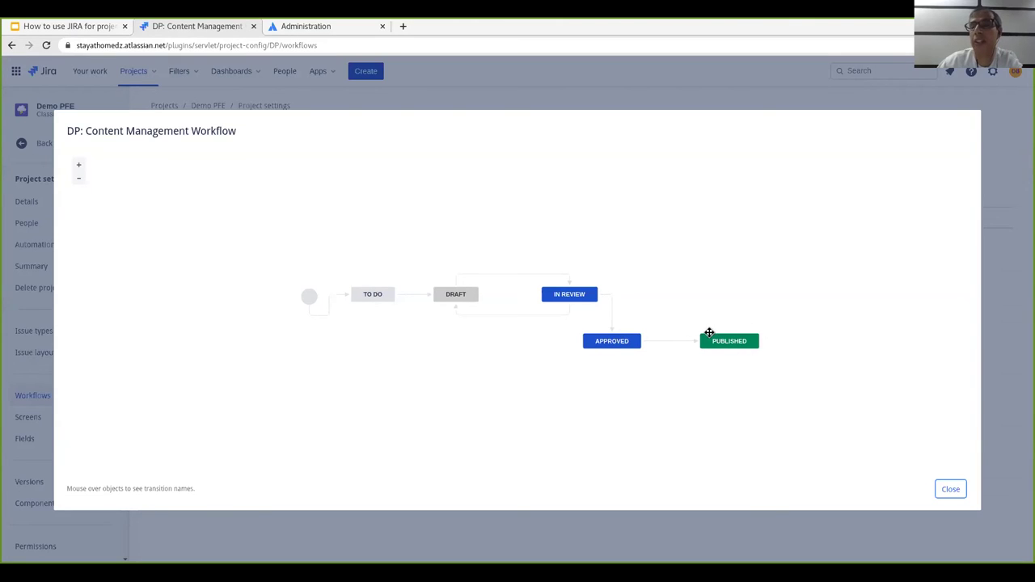
pyautogui.click(955, 492)
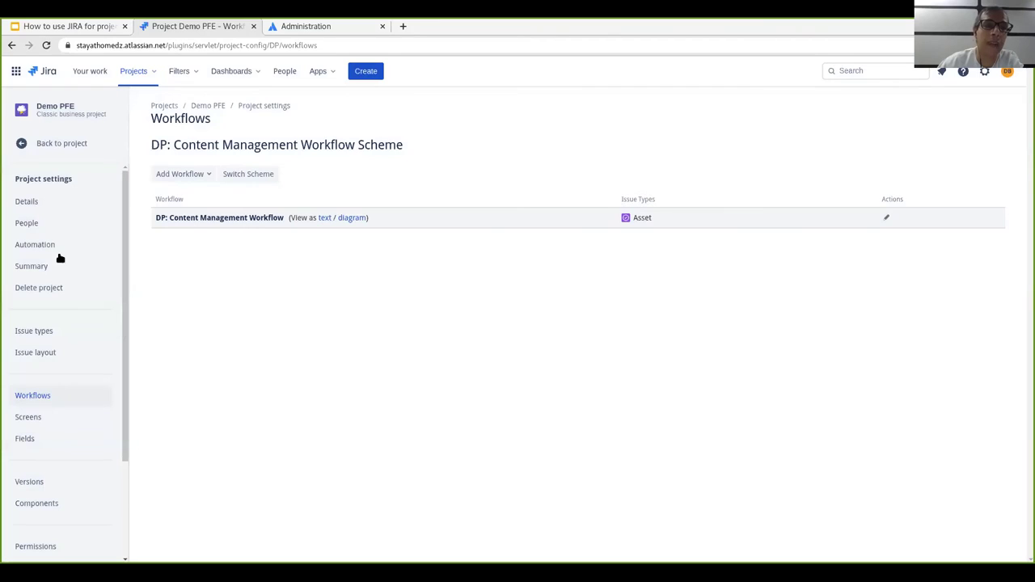
# - Return to the Demo PFE board and create the issues Introduction, Chap 1 and Chap2 in the To Do column
pyautogui.click(43, 146)
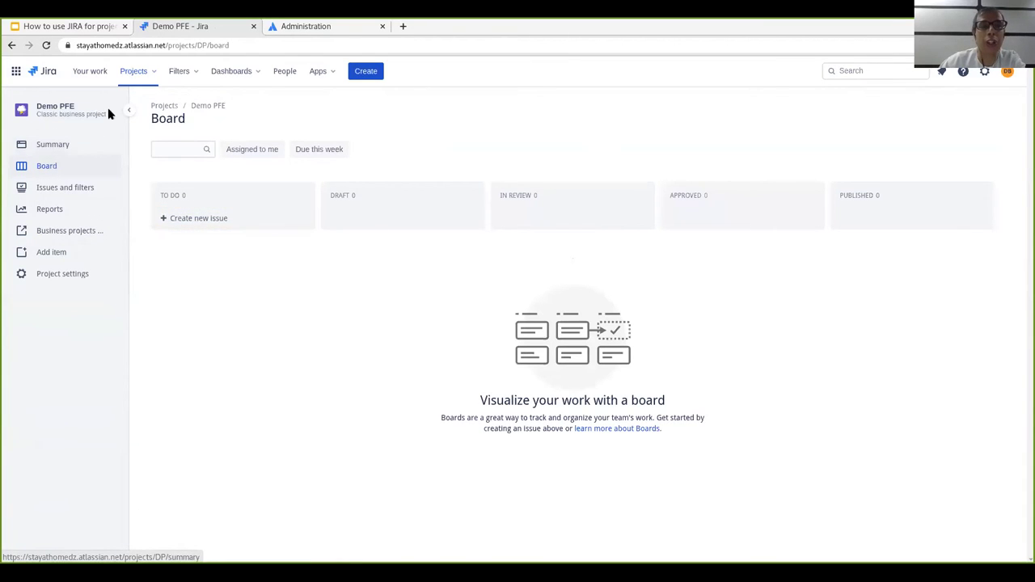
pyautogui.click(187, 220)
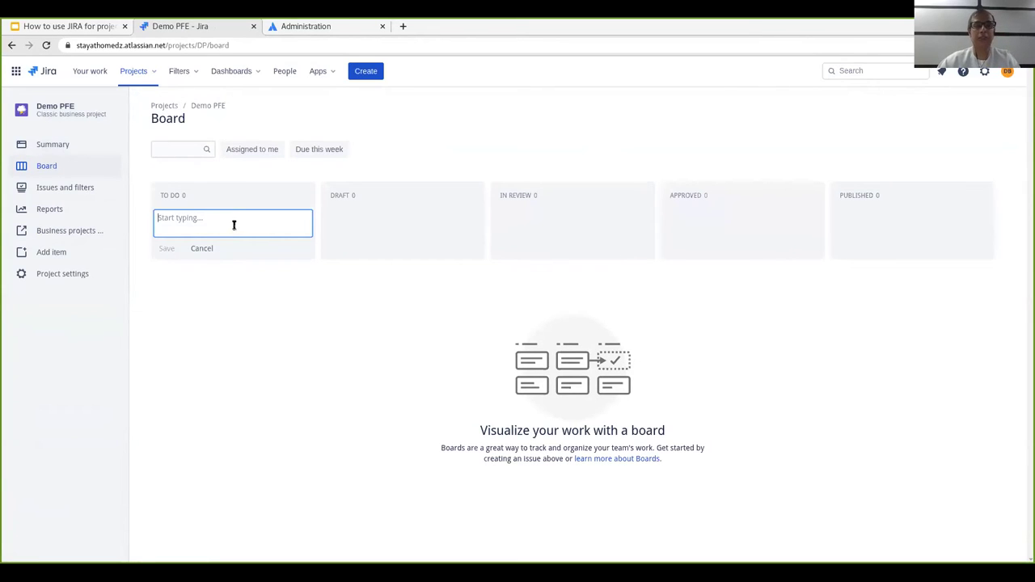
pyautogui.write('Introduction')
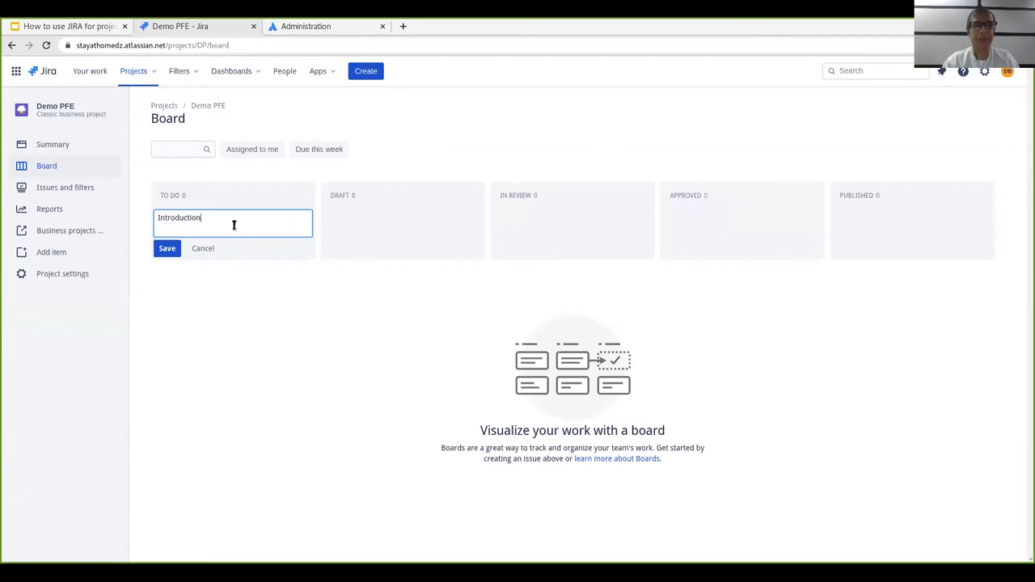
pyautogui.click(176, 248)
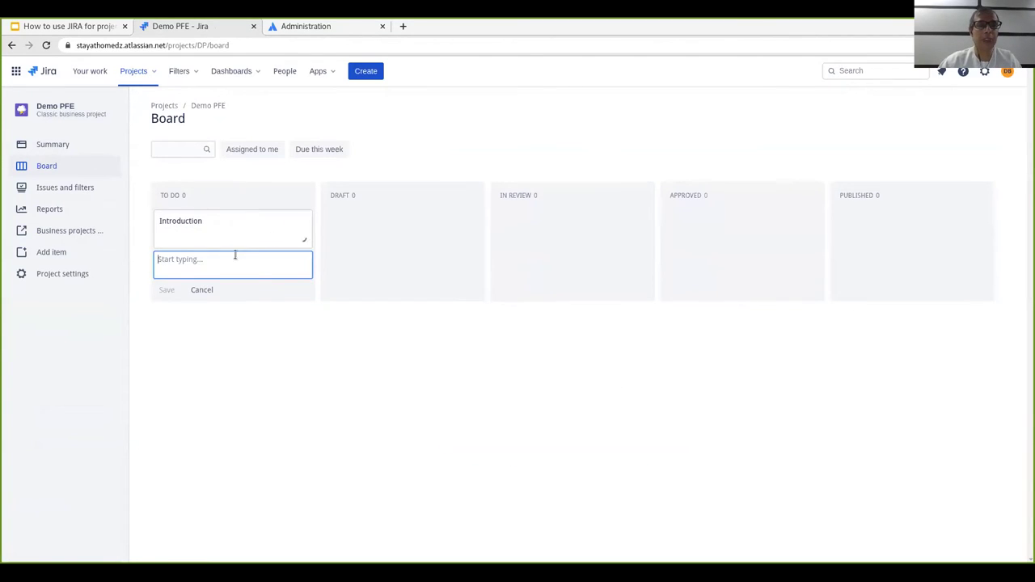
pyautogui.write('Chap 1')
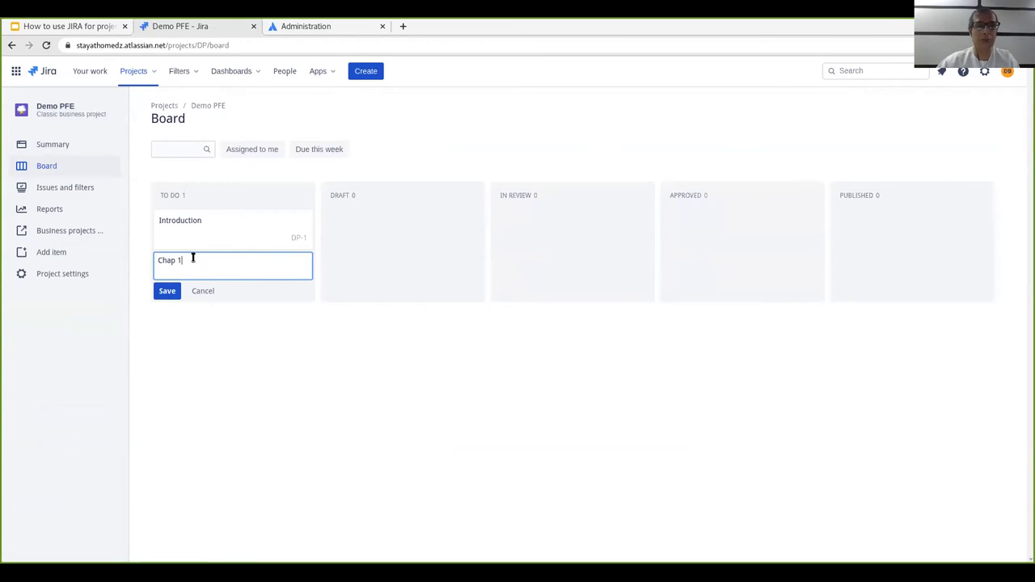
pyautogui.click(172, 293)
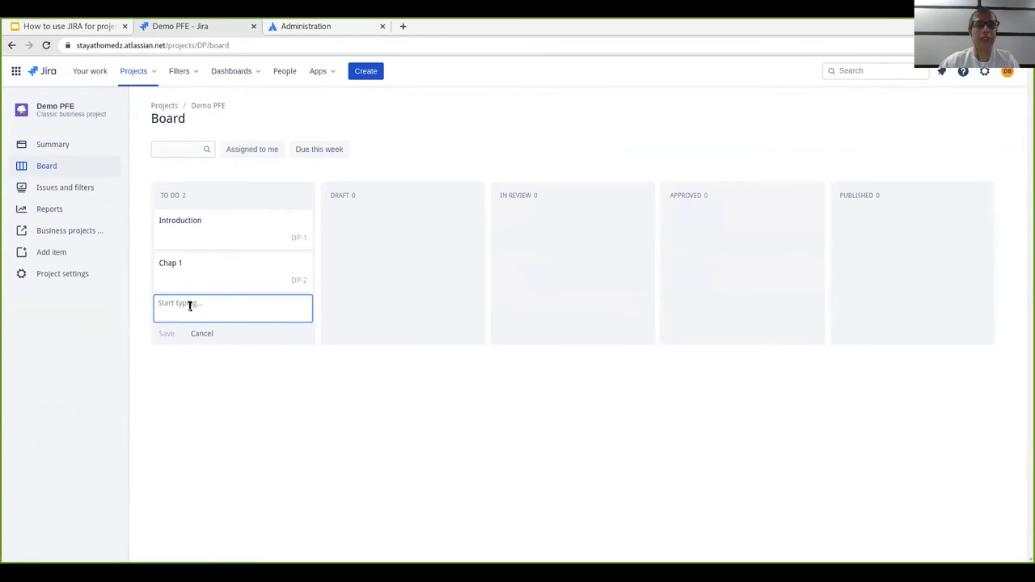
pyautogui.write('Chap2')
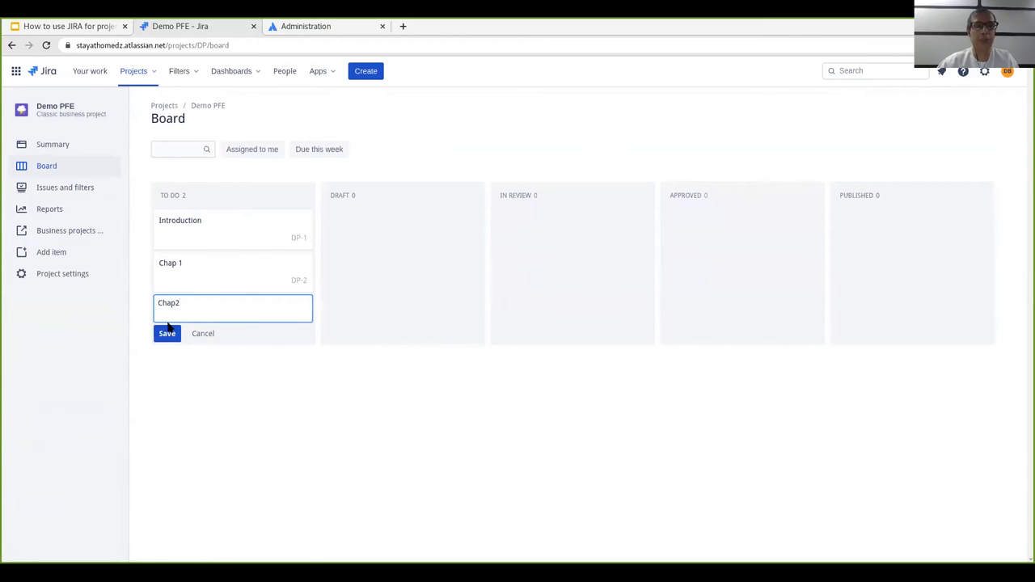
pyautogui.click(167, 333)
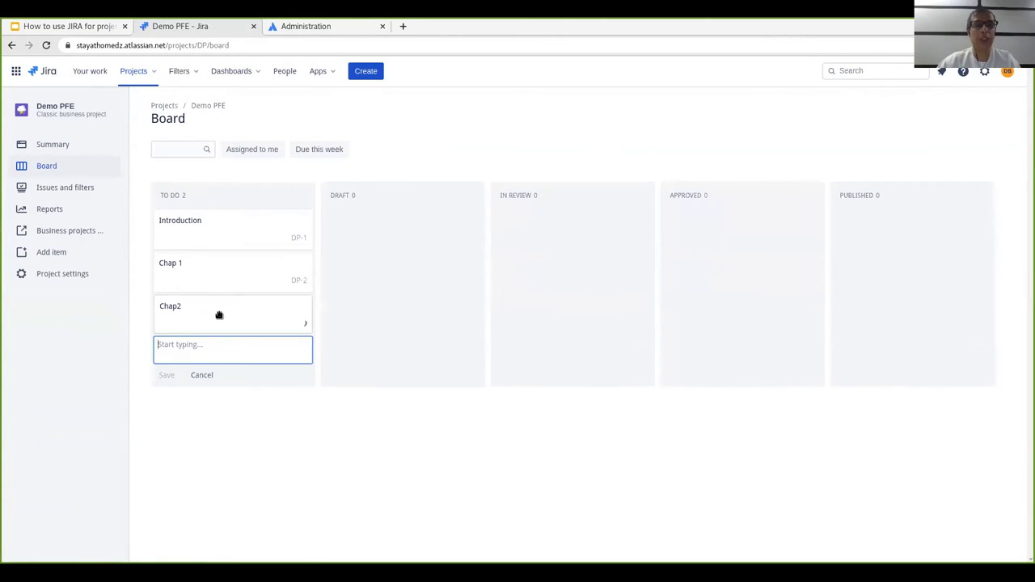
# - Open the Chap2 issue and assign it to the other team member
pyautogui.click(194, 310)
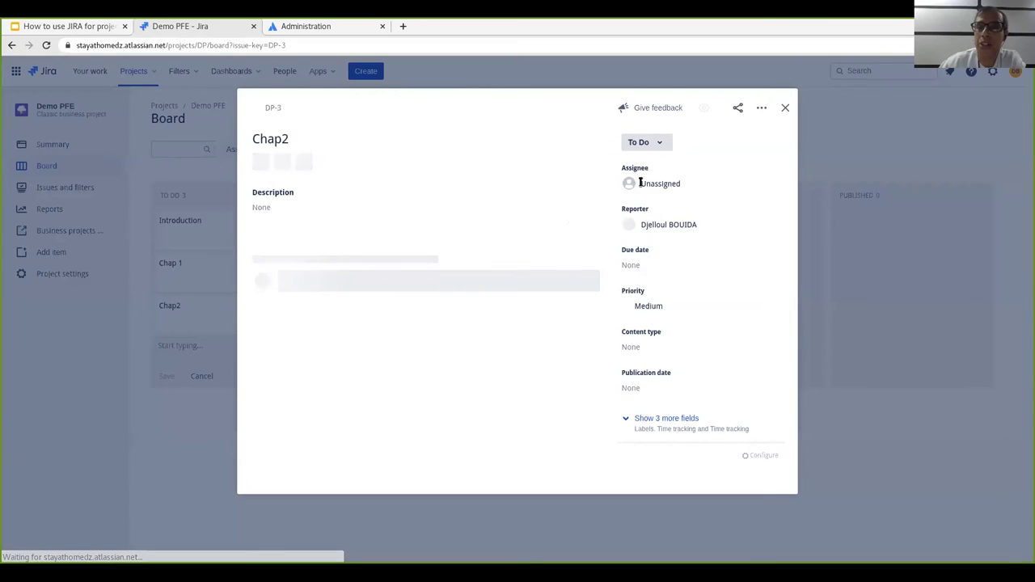
pyautogui.click(635, 184)
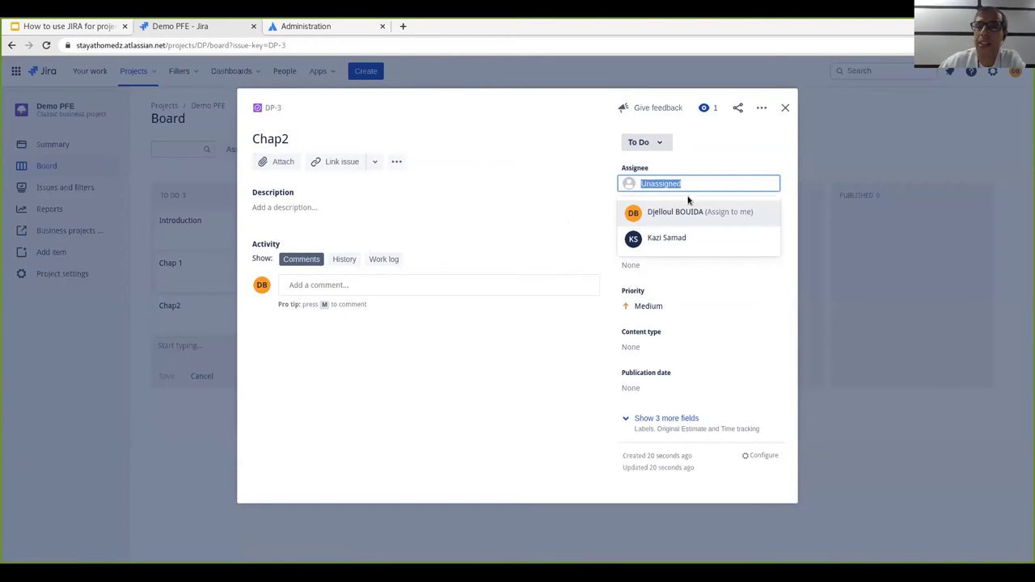
pyautogui.click(659, 239)
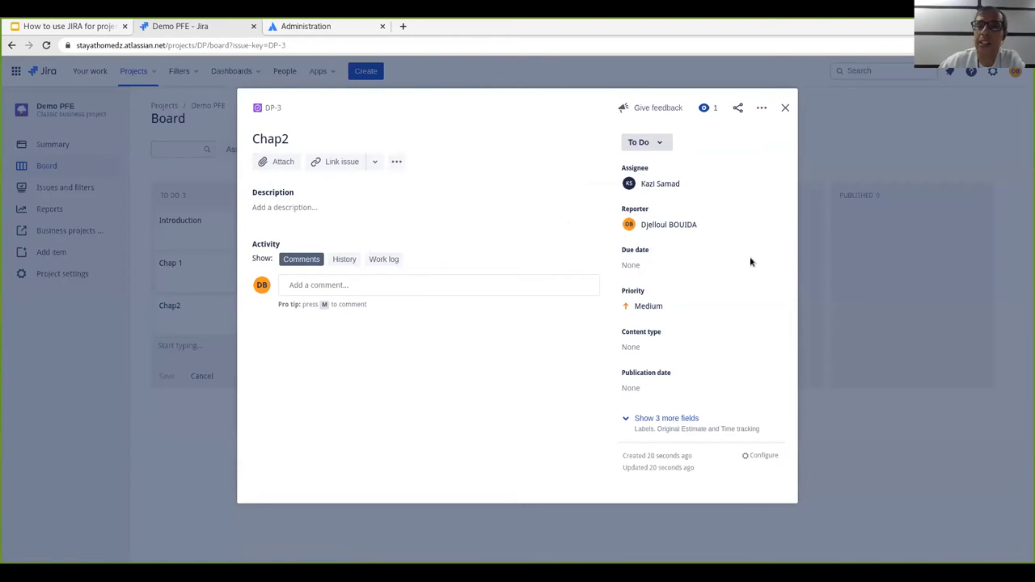
# - Set Chap2's due date to 2020/05/16, close the issue, and move it to the Draft column
pyautogui.click(643, 266)
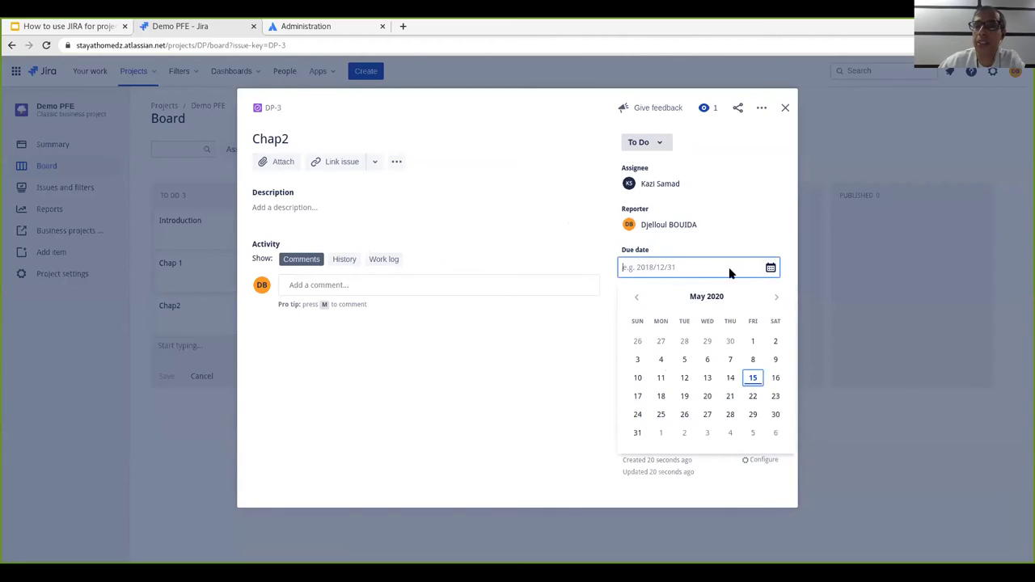
pyautogui.click(775, 378)
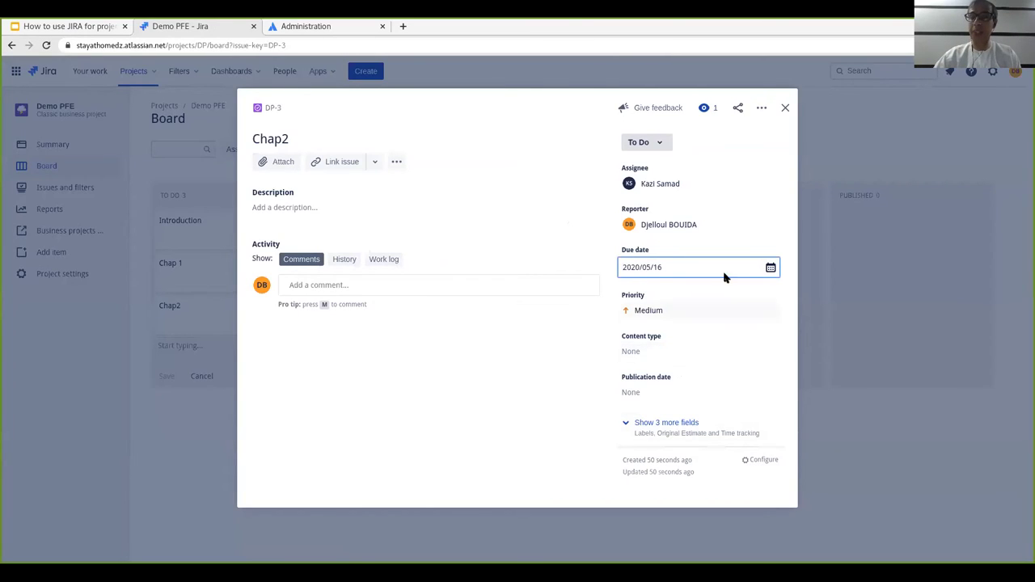
pyautogui.click(635, 350)
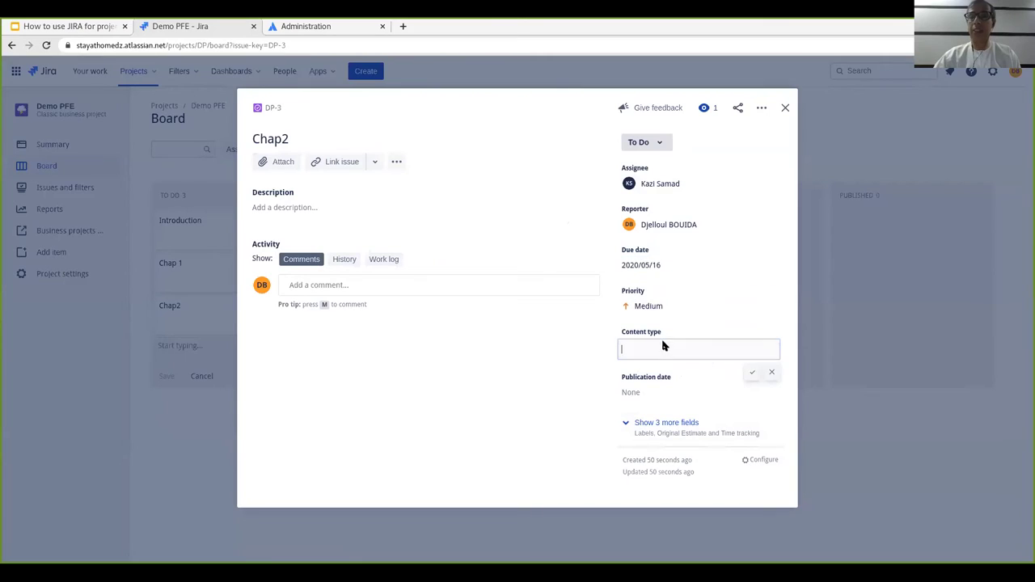
pyautogui.click(749, 316)
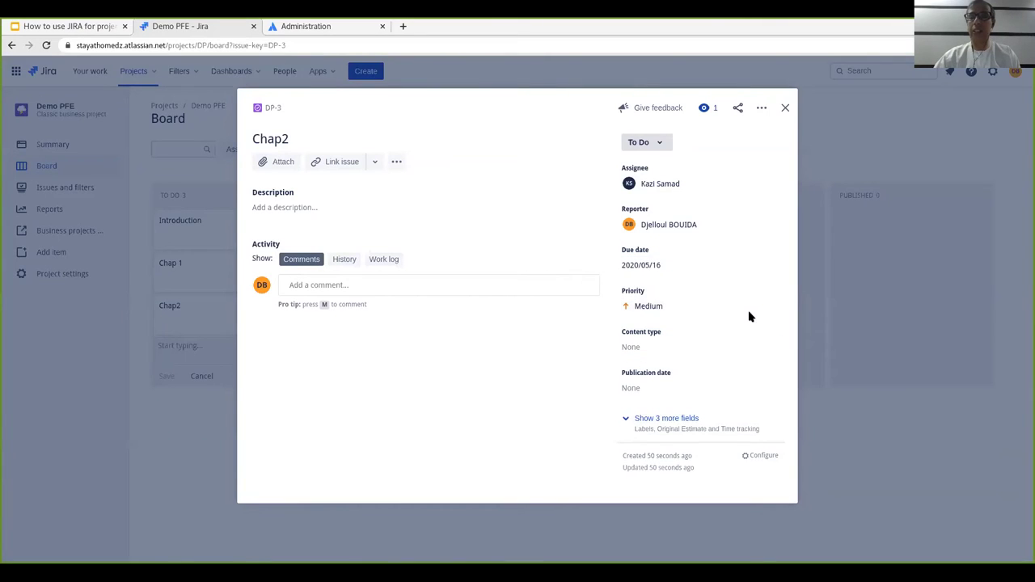
pyautogui.click(786, 108)
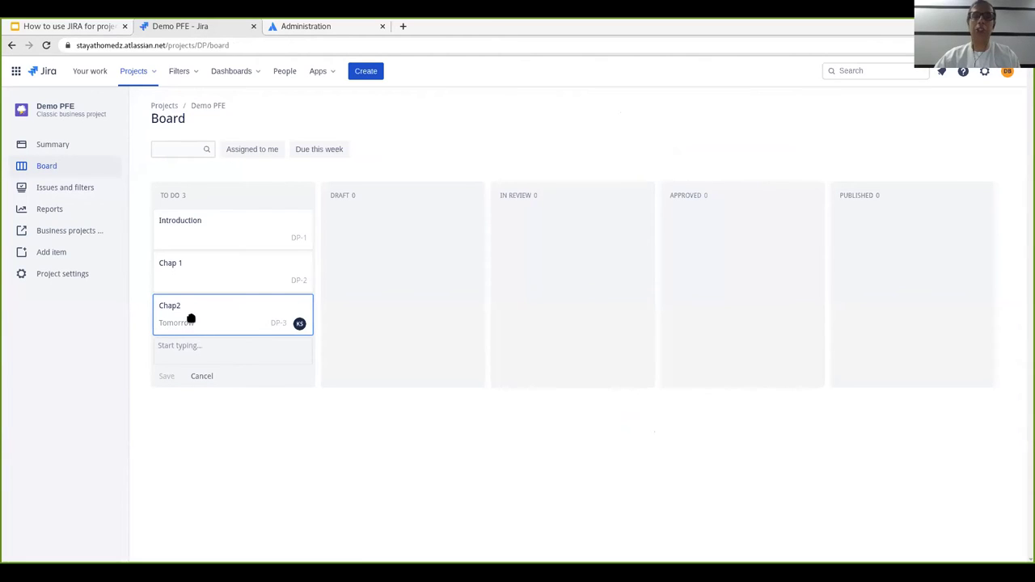
pyautogui.moveTo(183, 317); pyautogui.dragTo(349, 226)
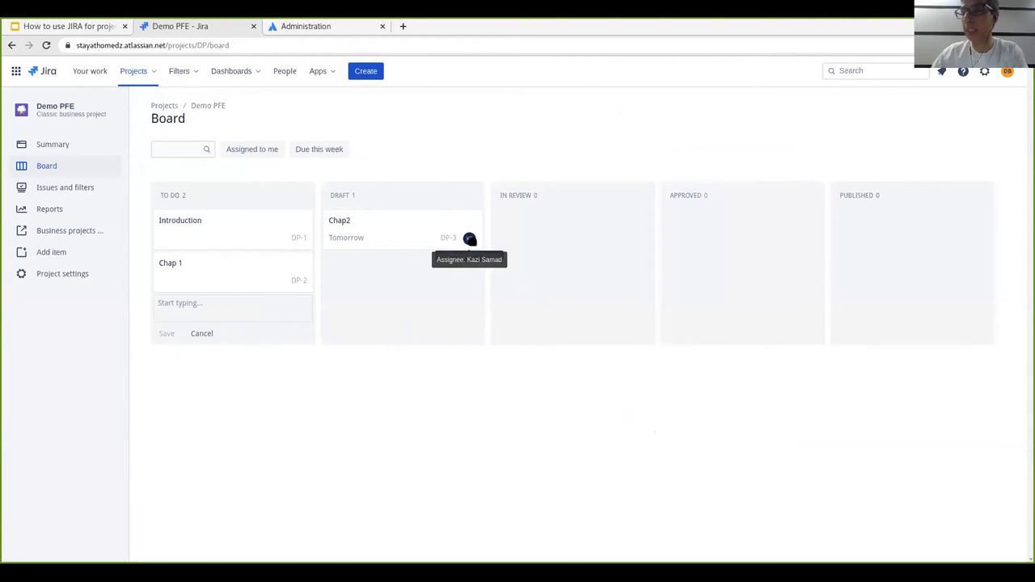
# - Open the Chap 1 issue and assign it to yourself
pyautogui.rightClick(183, 264)
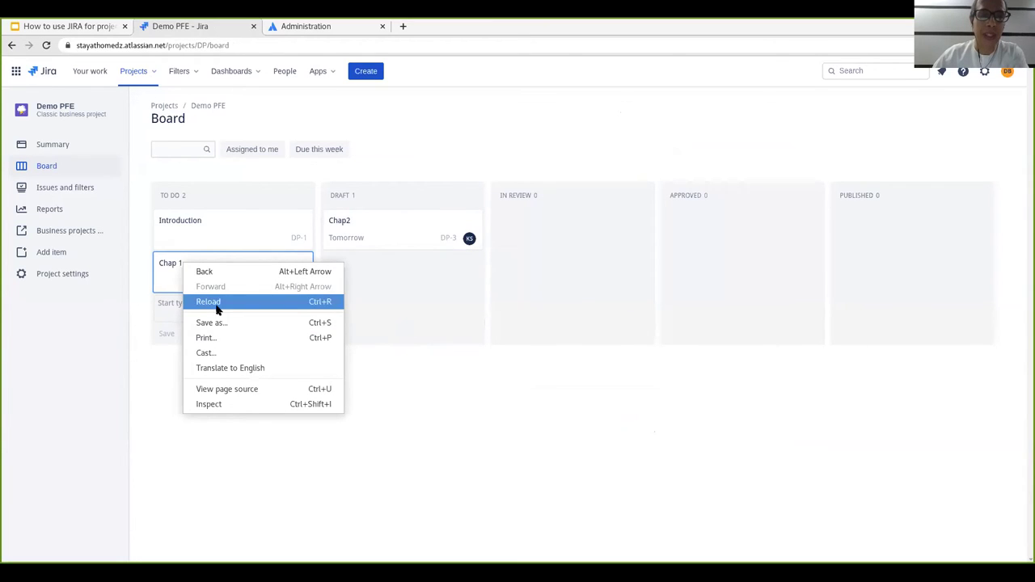
pyautogui.click(167, 263)
pyautogui.click(180, 264)
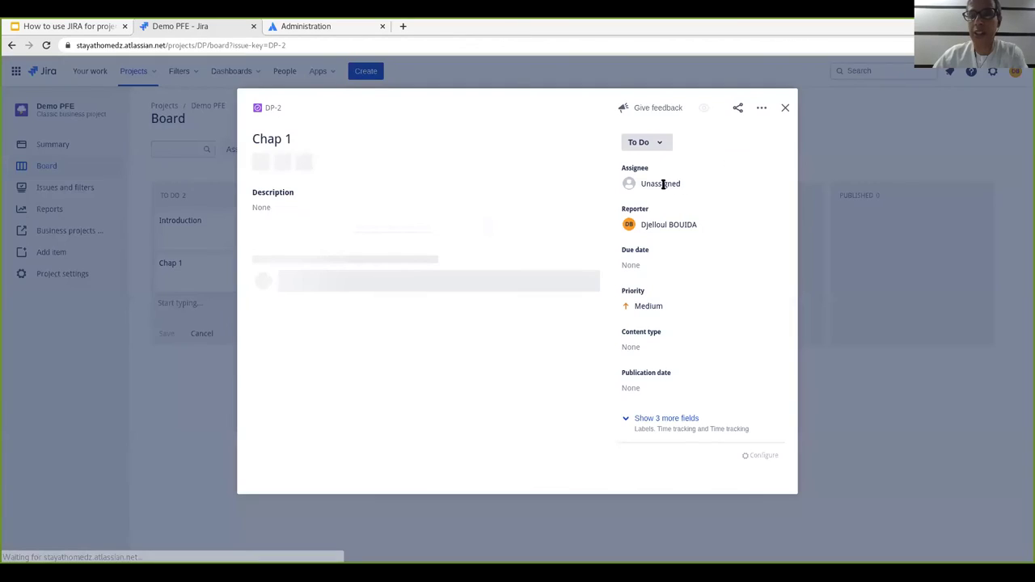
pyautogui.click(663, 184)
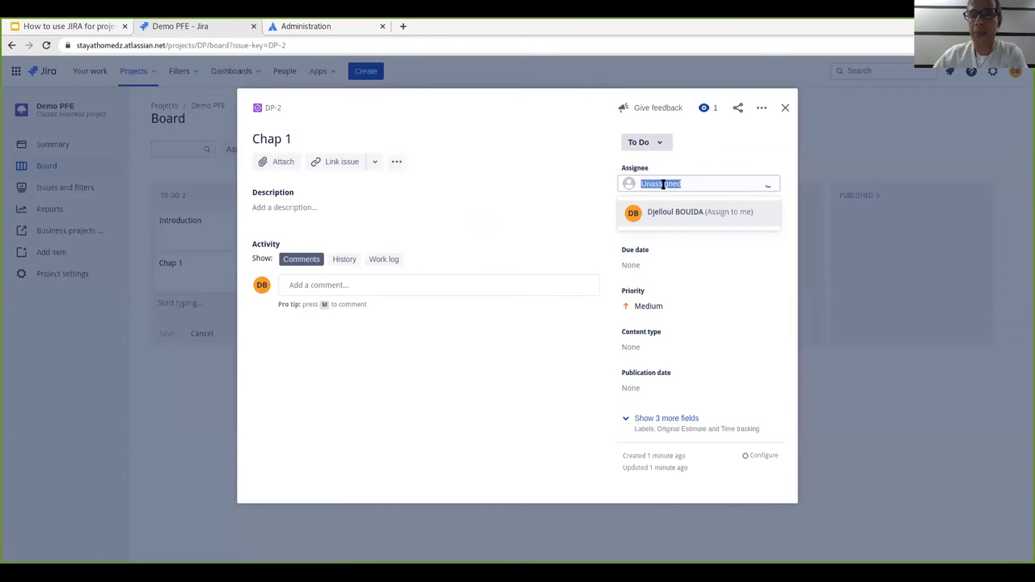
pyautogui.click(711, 213)
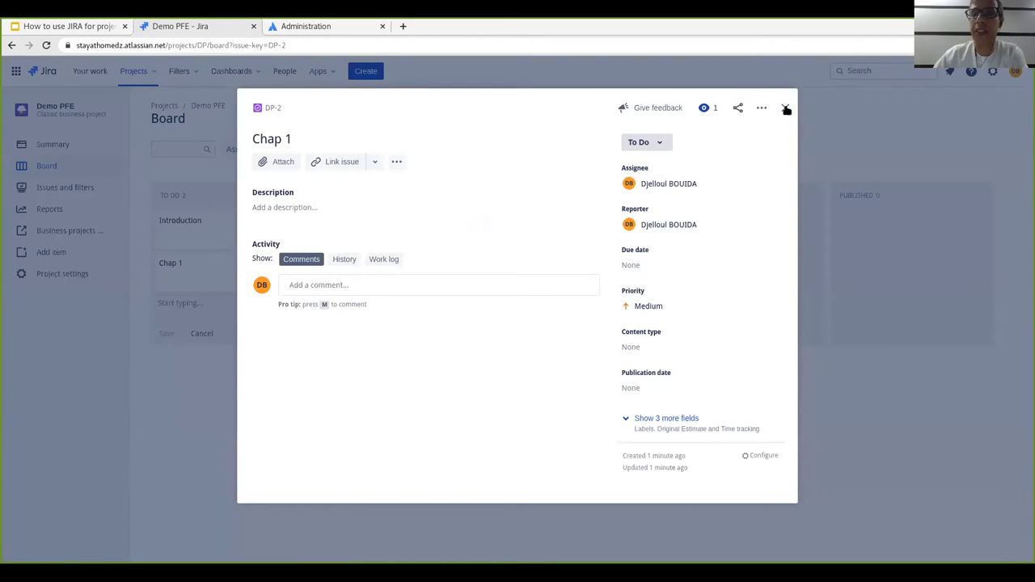
# - Try to set Chap 1's due date to 2020/05/17 and close the issue
pyautogui.click(656, 268)
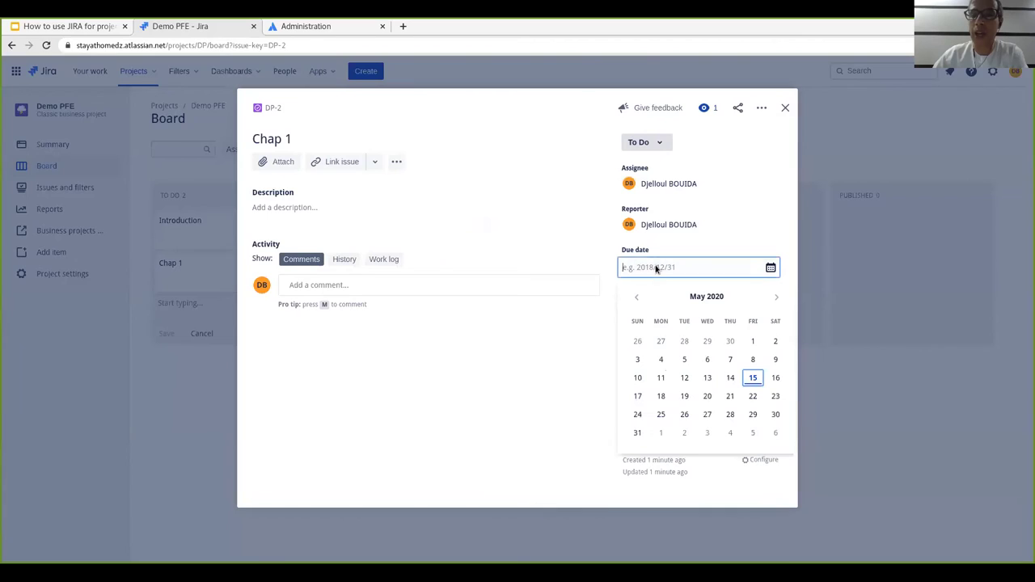
pyautogui.click(638, 396)
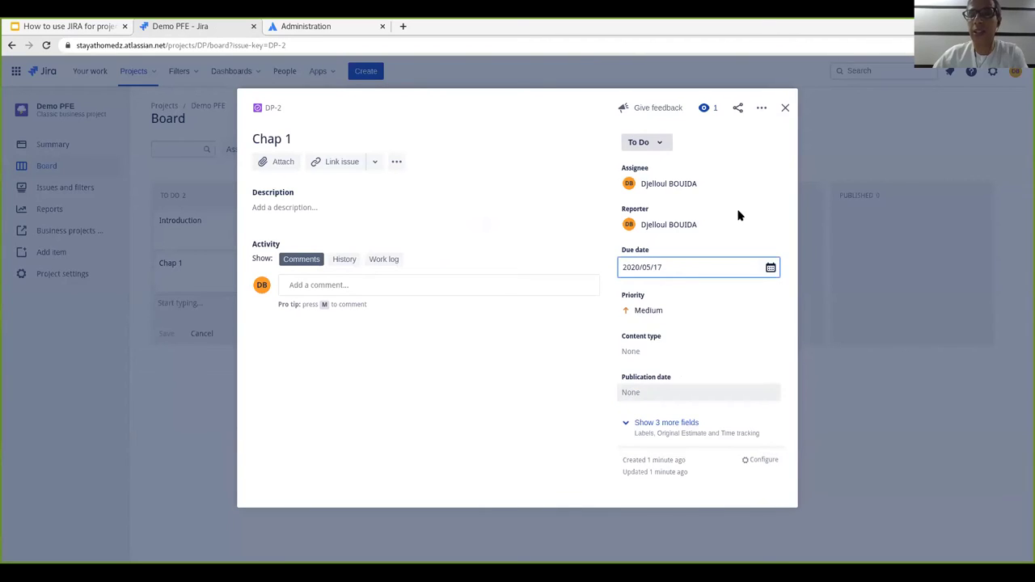
pyautogui.click(786, 109)
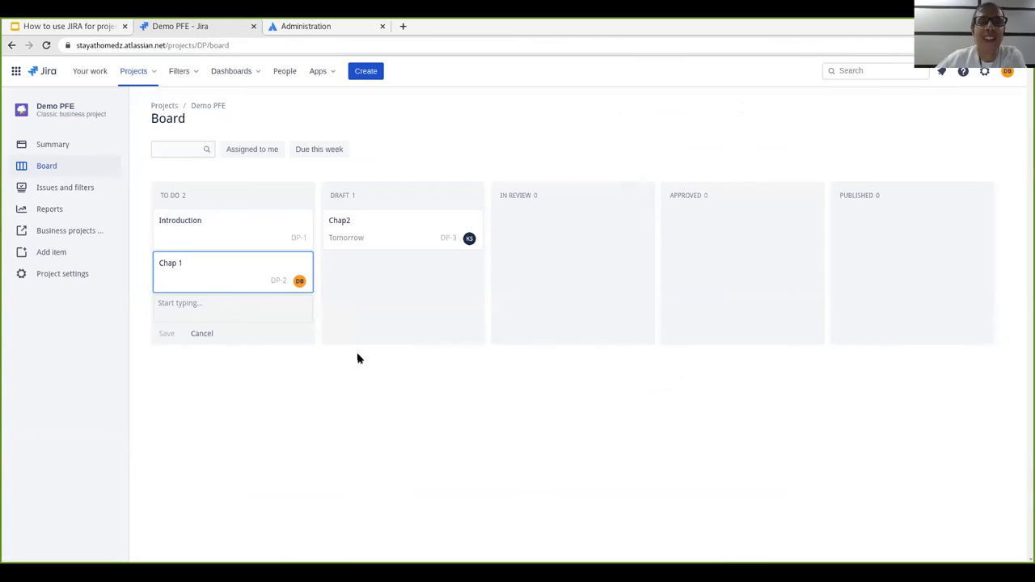
# - Reopen Chap 1, set its due date to 2020/05/17, leave the field so the date is applied, and close the issue
pyautogui.click(231, 272)
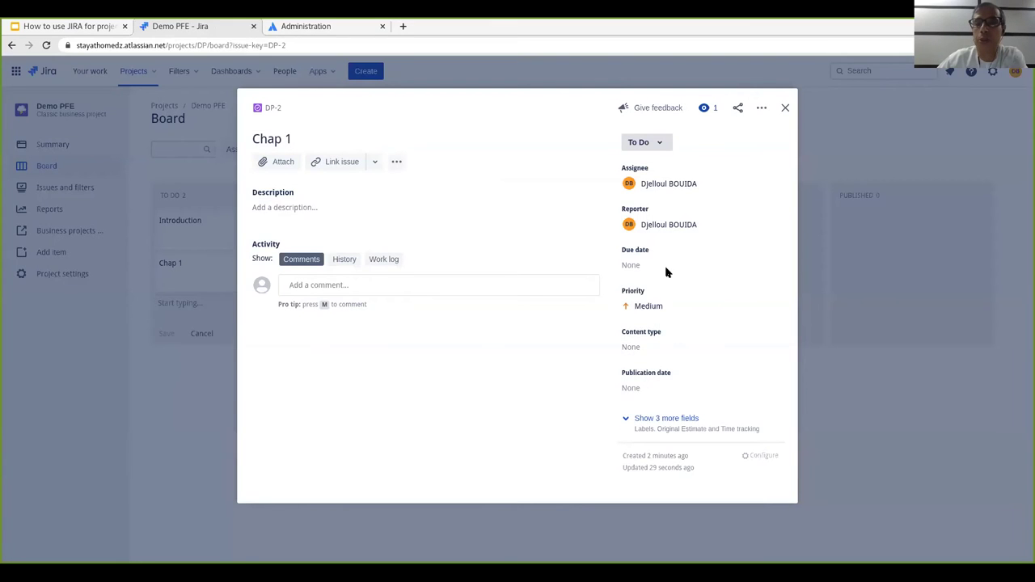
pyautogui.click(631, 267)
pyautogui.click(652, 266)
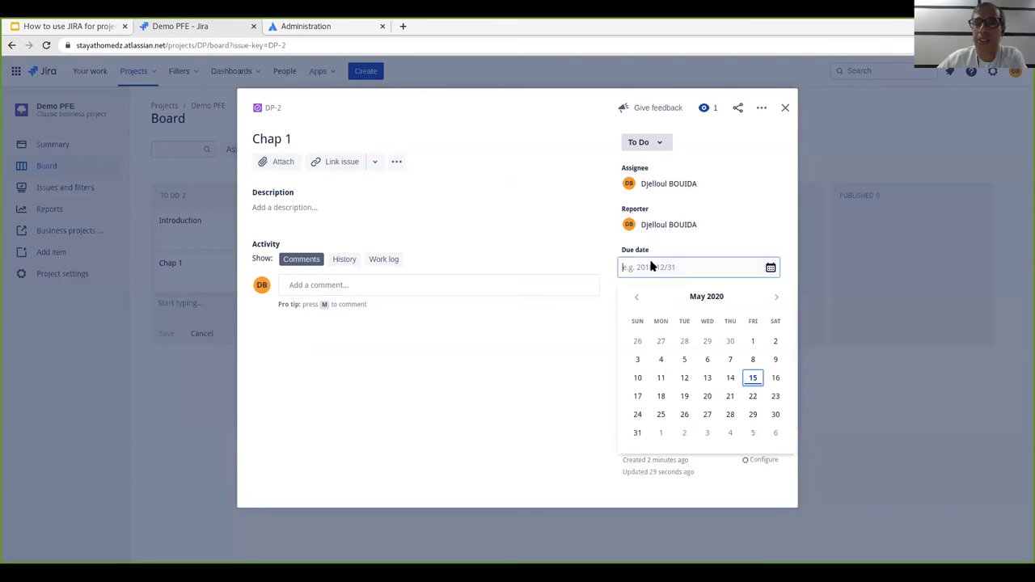
pyautogui.click(637, 396)
pyautogui.click(742, 231)
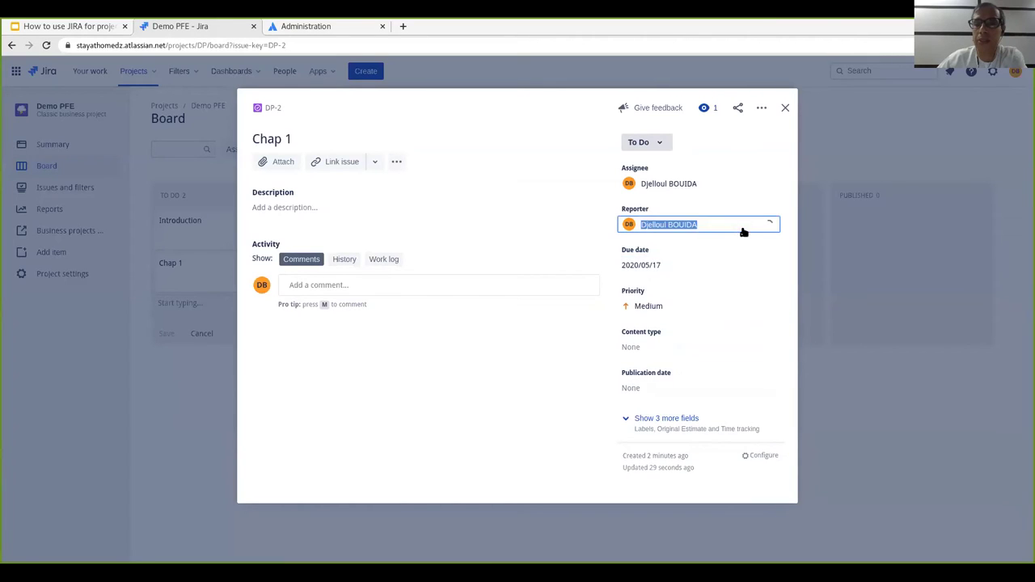
pyautogui.click(443, 221)
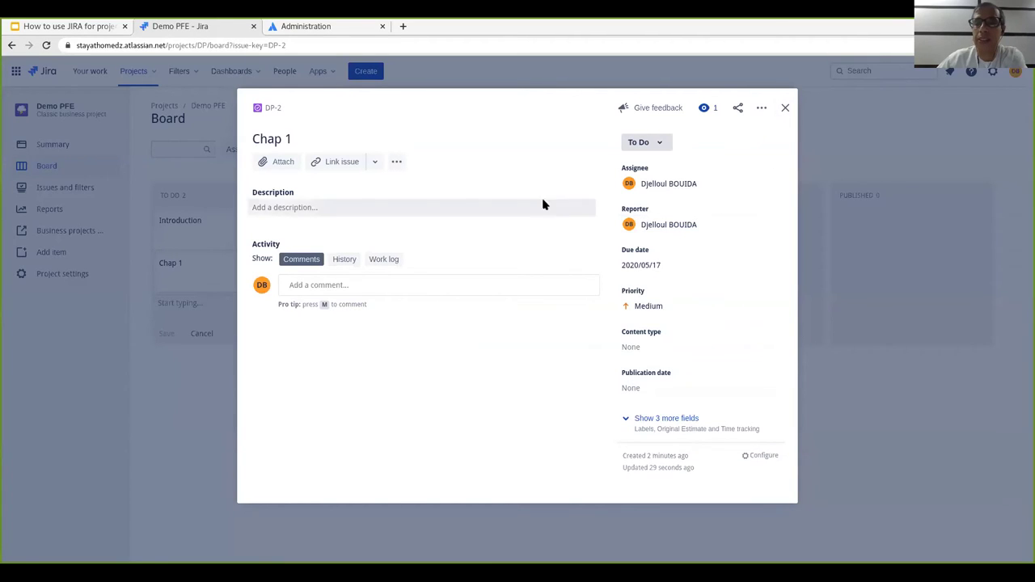
pyautogui.click(785, 108)
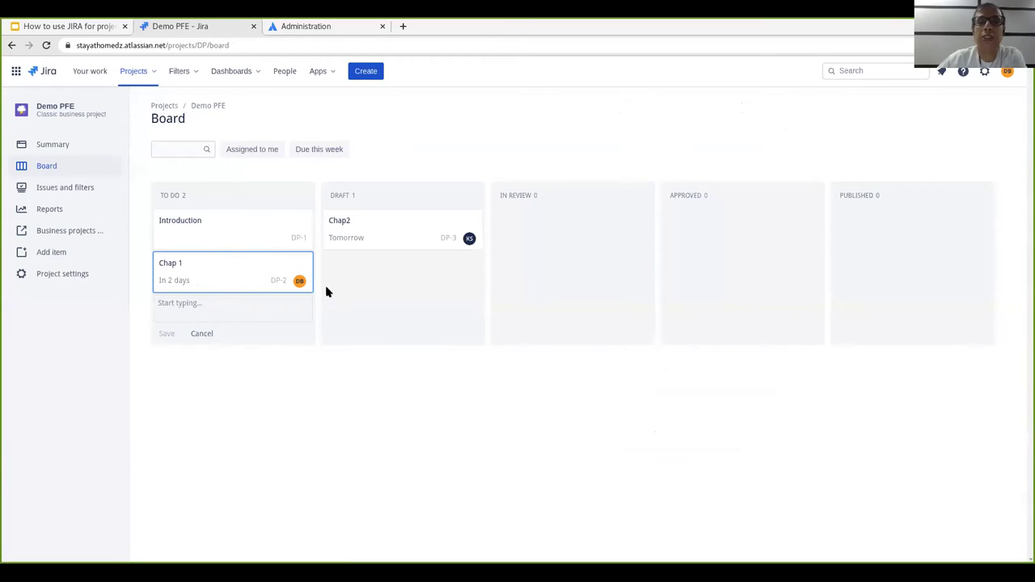
# - Move Chap2 from Draft to In Review and Chap 1 from To Do to Draft on the board
pyautogui.moveTo(339, 221); pyautogui.dragTo(490, 228)
pyautogui.moveTo(186, 268); pyautogui.dragTo(376, 234)
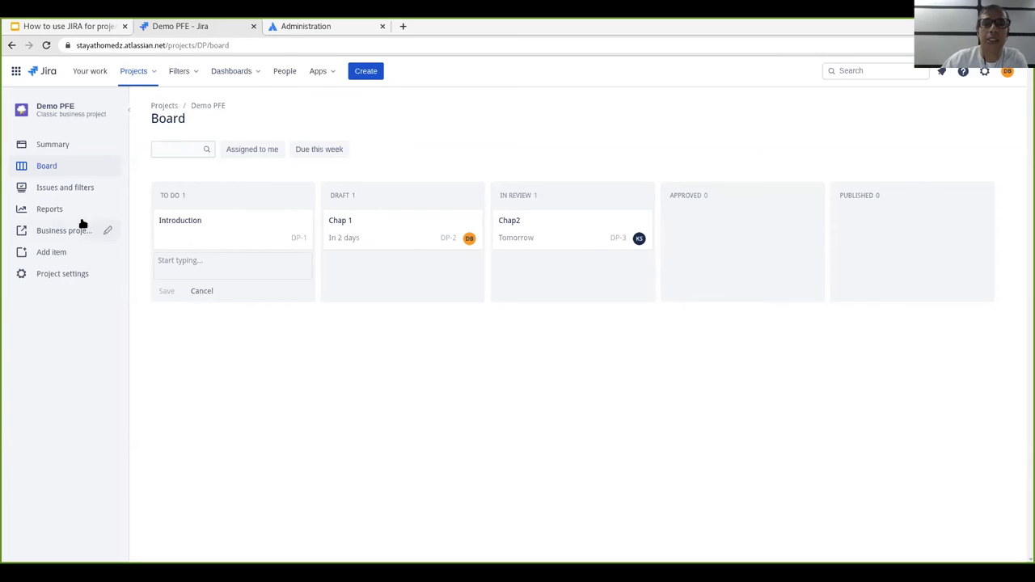
# - Start creating a new project and name it Demo Kanban
pyautogui.click(155, 72)
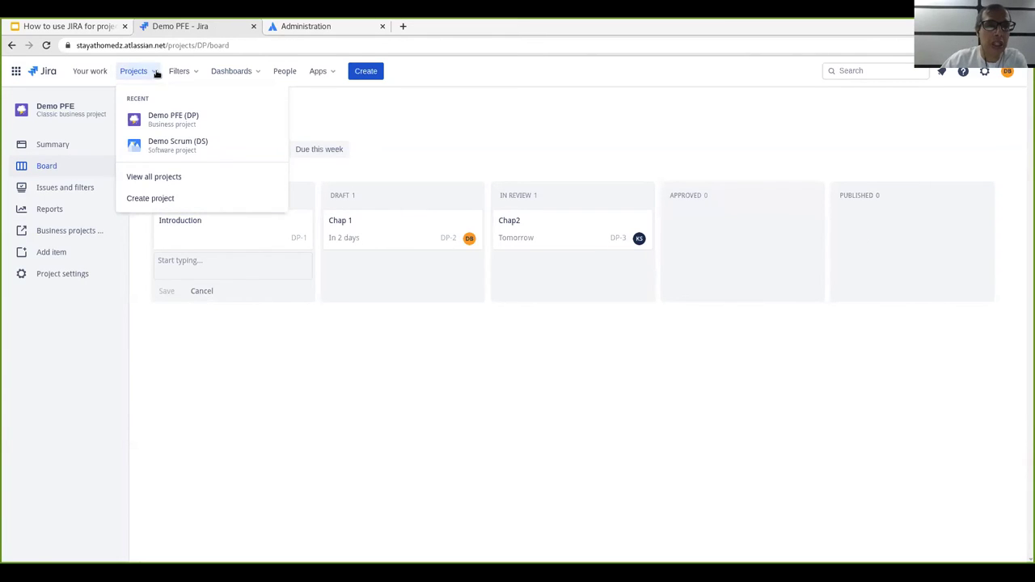
pyautogui.click(151, 198)
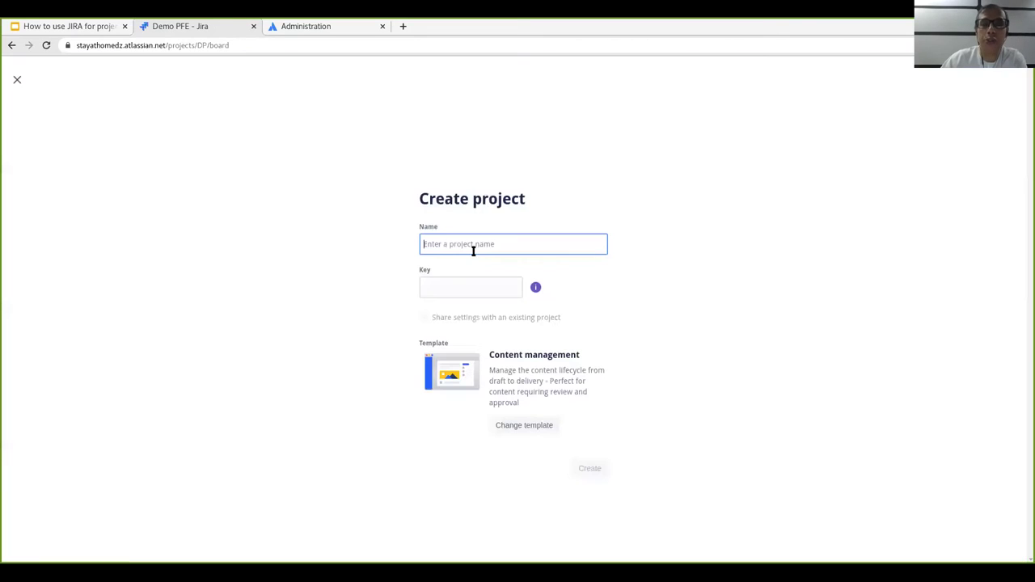
pyautogui.write('Demo')
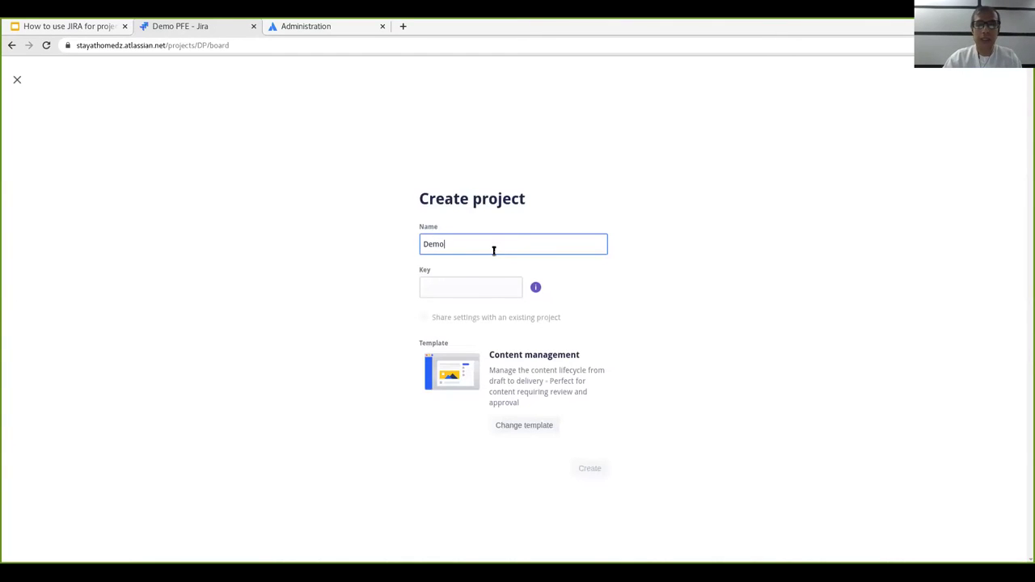
pyautogui.write(' Kan')
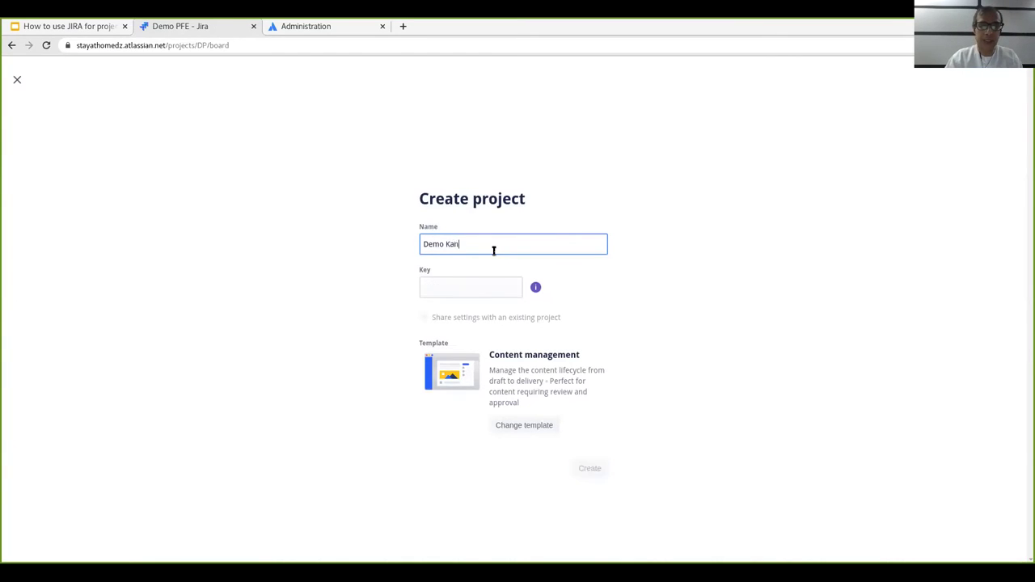
pyautogui.write('ban')
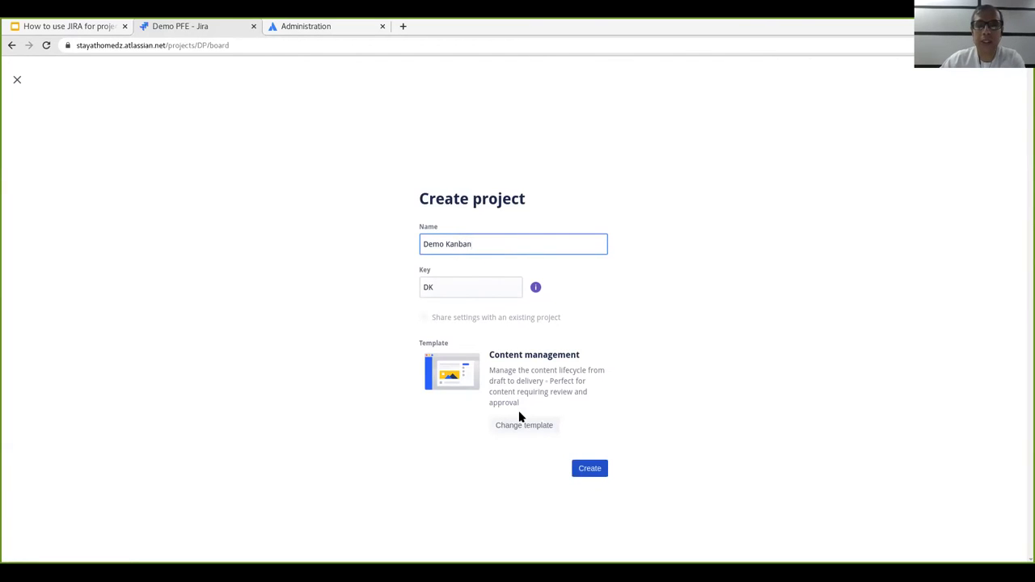
# - Change the template to the classic software Kanban template and create the project
pyautogui.click(515, 427)
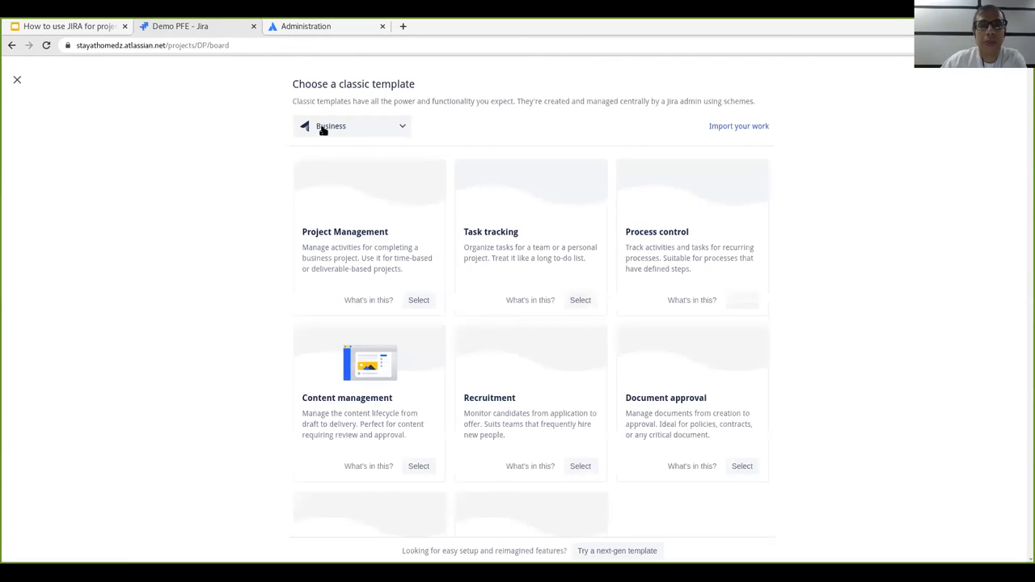
pyautogui.click(323, 128)
pyautogui.click(317, 154)
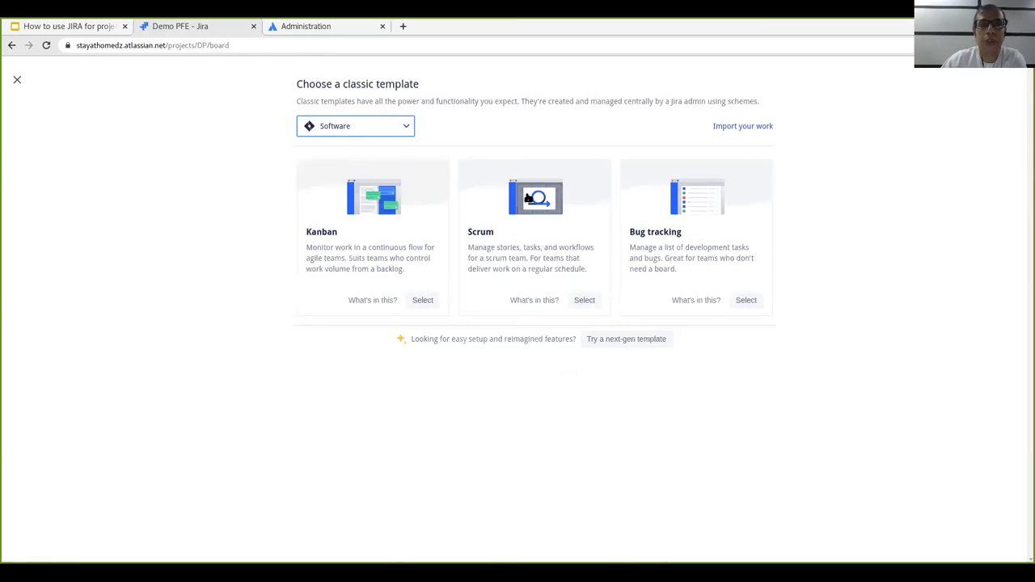
pyautogui.click(367, 223)
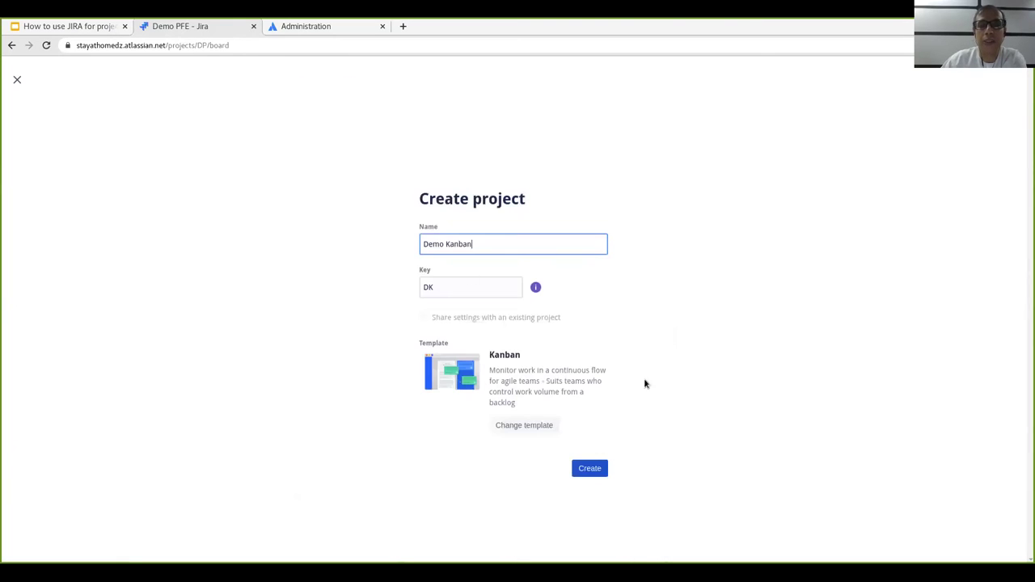
pyautogui.click(599, 472)
pyautogui.press('Return')
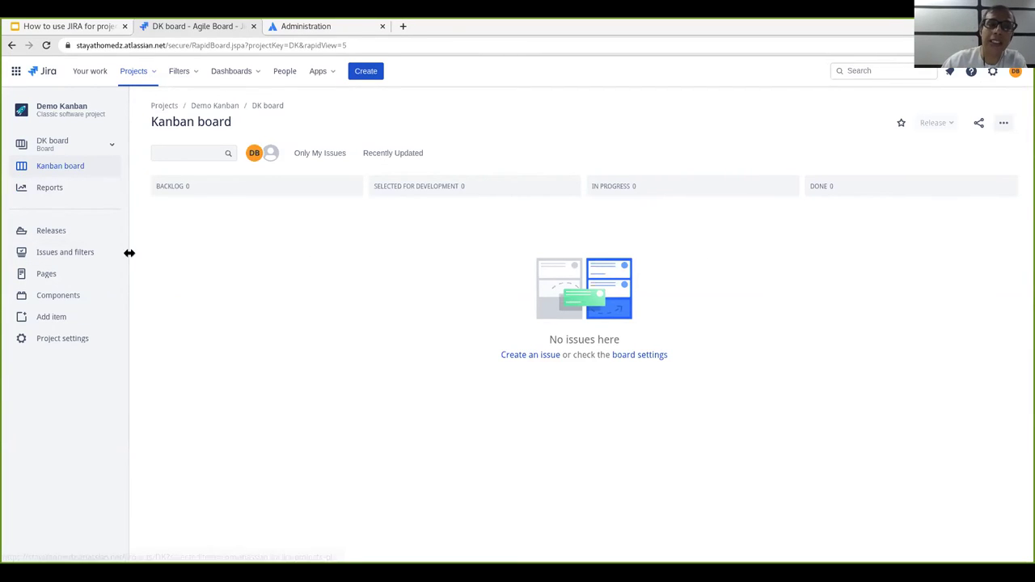
# - Open Demo Kanban's workflow settings, view the diagram of its Software Simplified Workflow, and close it
pyautogui.click(50, 343)
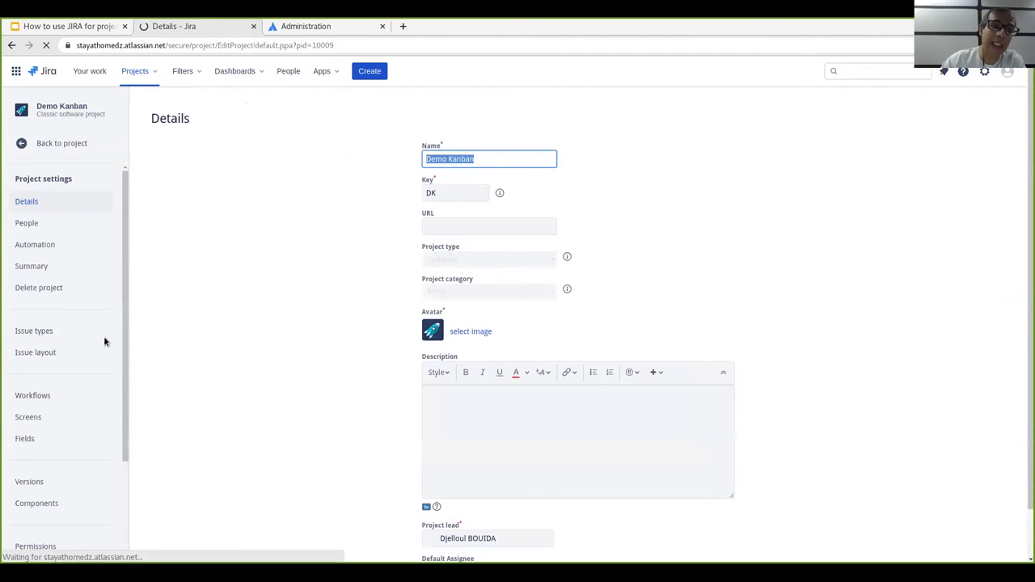
pyautogui.click(31, 396)
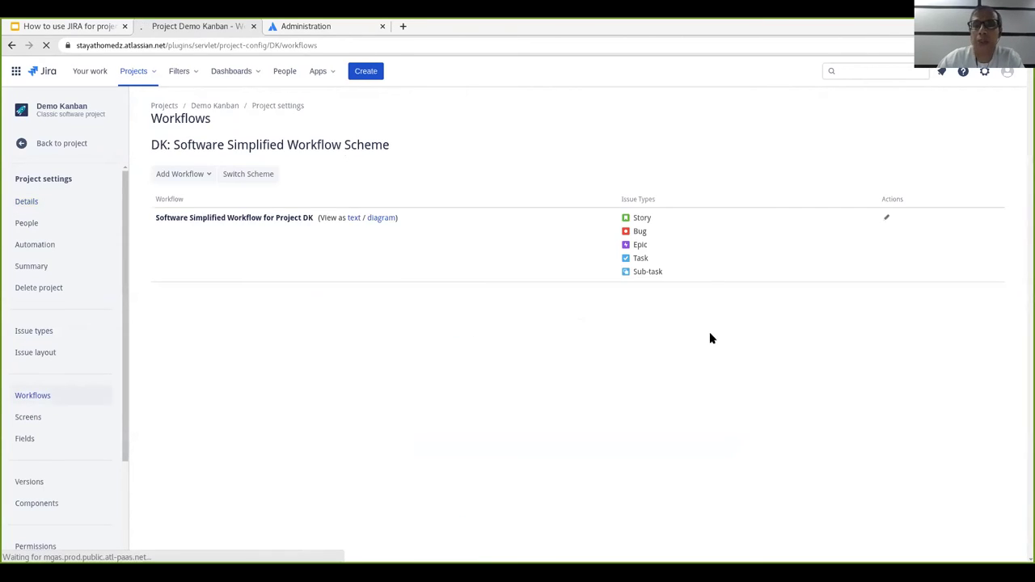
pyautogui.click(381, 219)
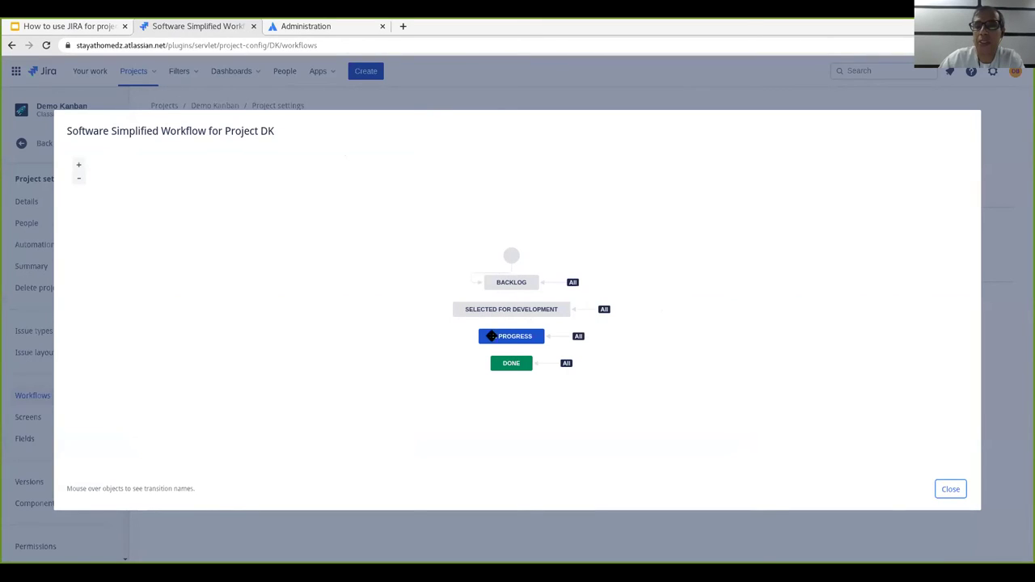
pyautogui.moveTo(513, 282)
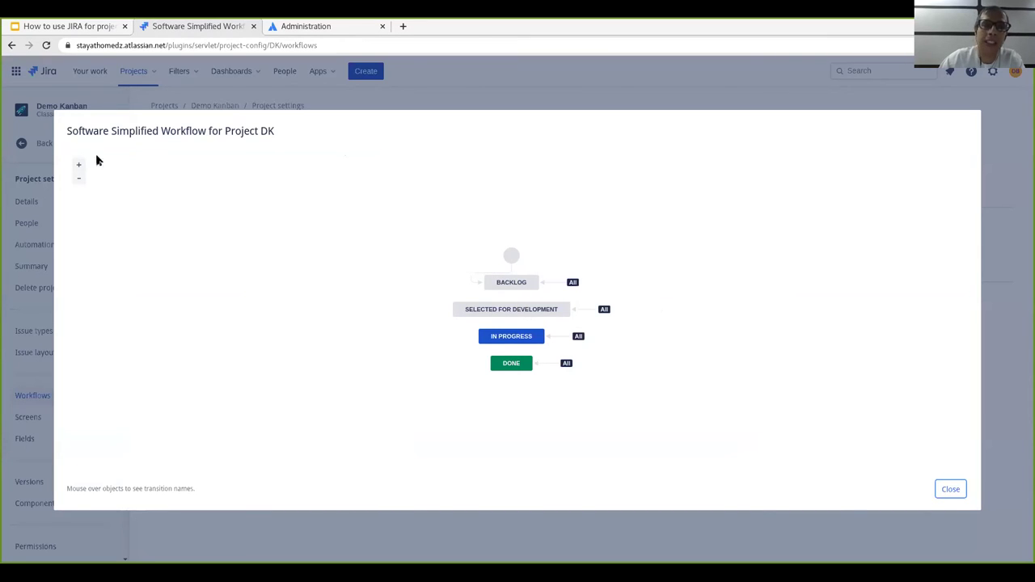
pyautogui.click(942, 489)
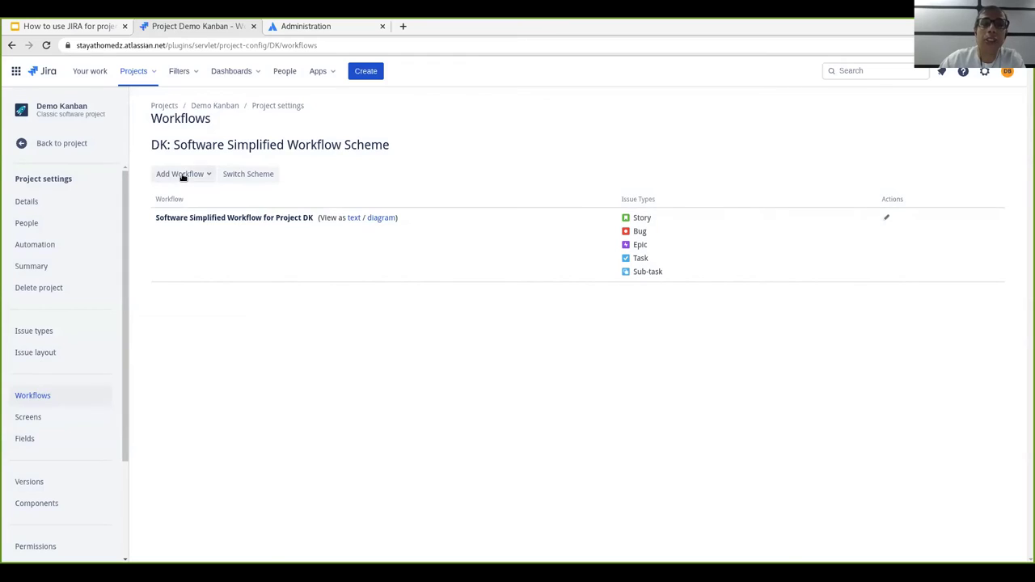
# - Browse the marketplace workflows, loading more of them, and select Ops Flexible Kanban Workflow to add
pyautogui.click(182, 175)
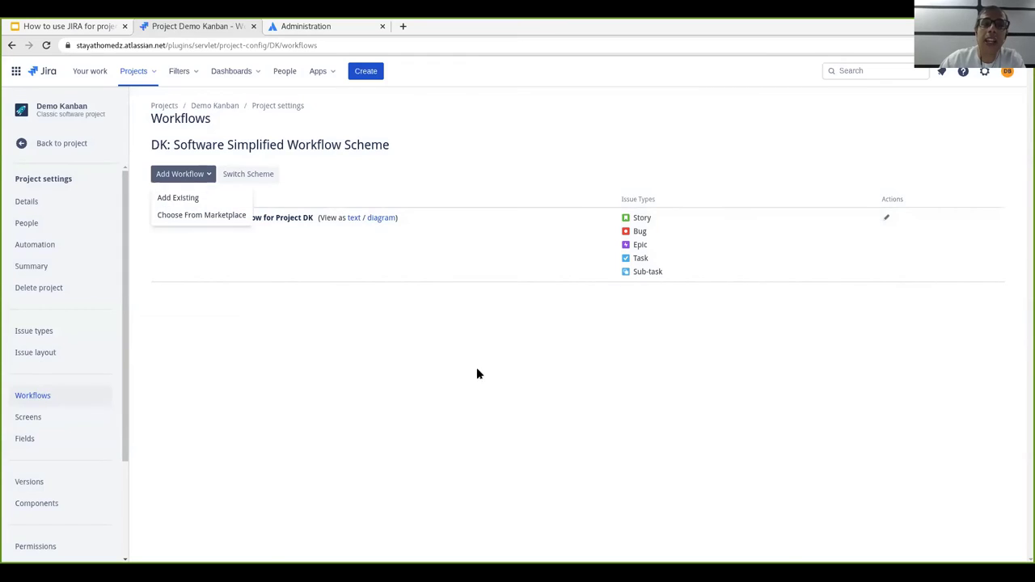
pyautogui.click(194, 218)
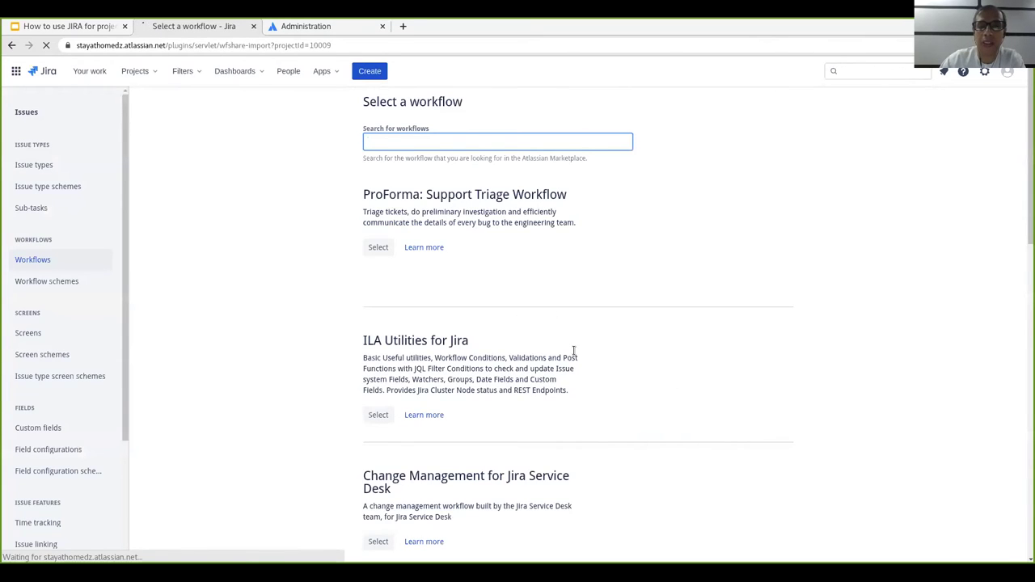
pyautogui.scroll(-1, 573, 350)
pyautogui.scroll(-2, 638, 339)
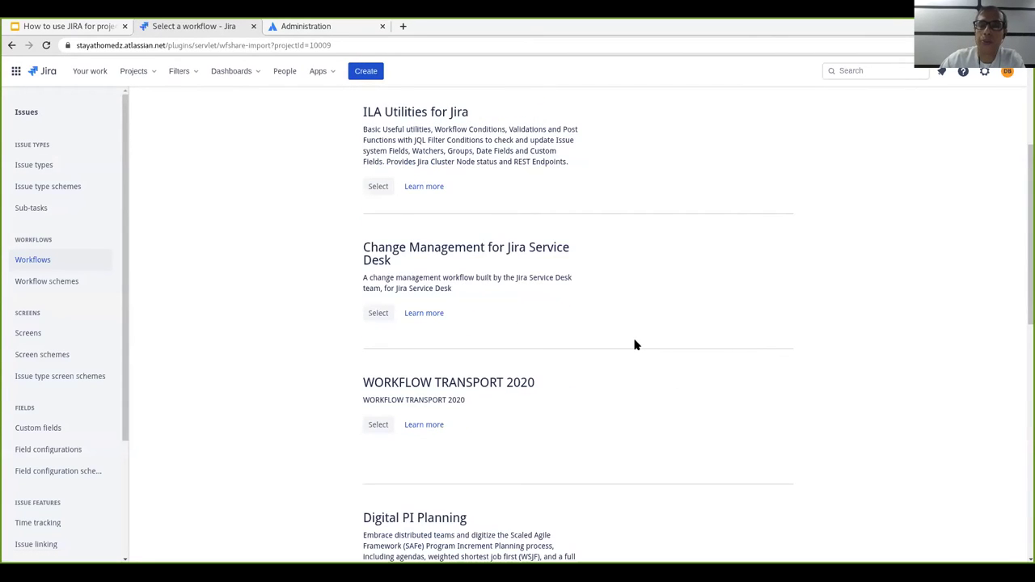
pyautogui.scroll(-2, 634, 346)
pyautogui.scroll(-2, 620, 340)
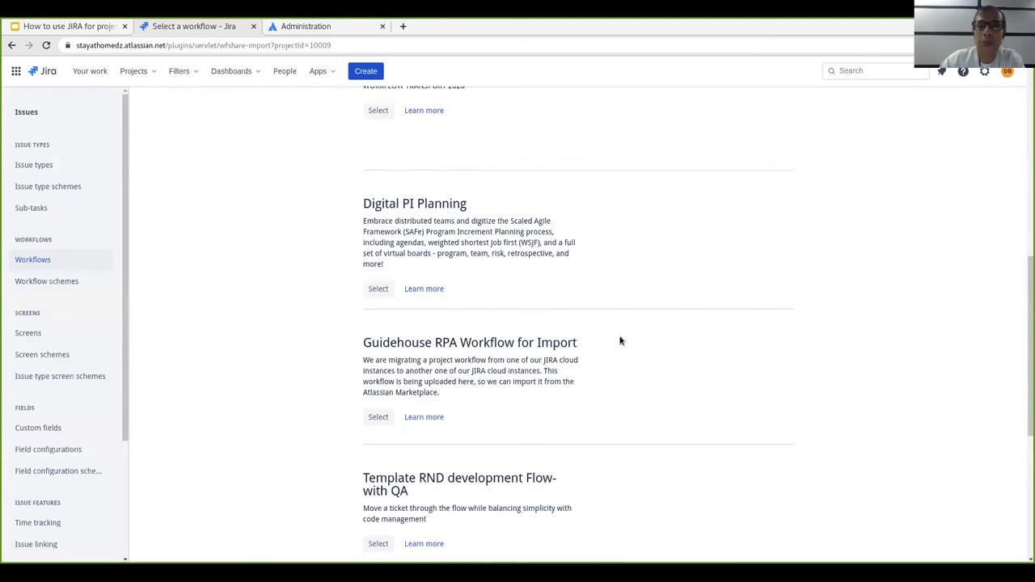
pyautogui.scroll(-1, 620, 340)
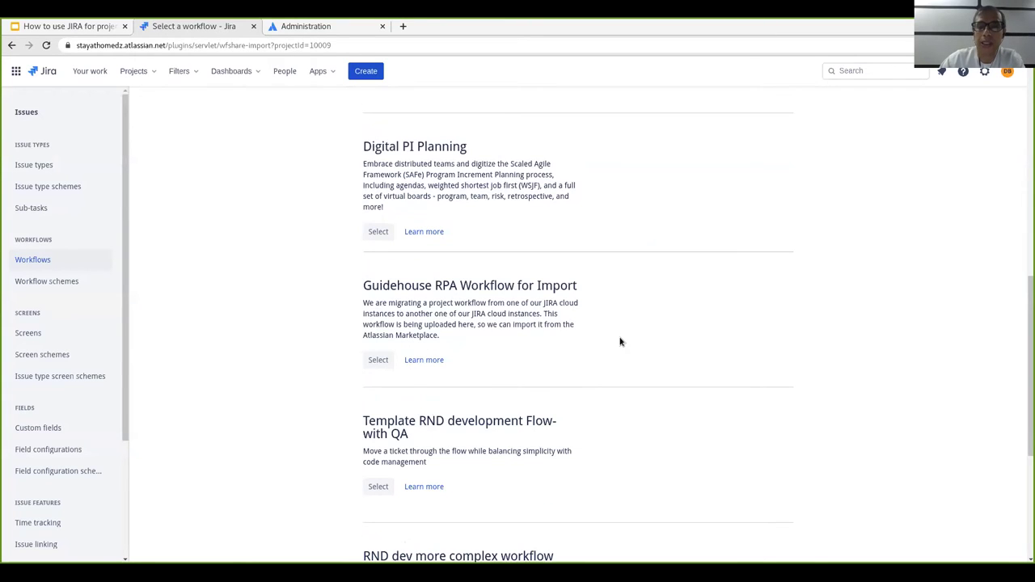
pyautogui.scroll(-3, 620, 342)
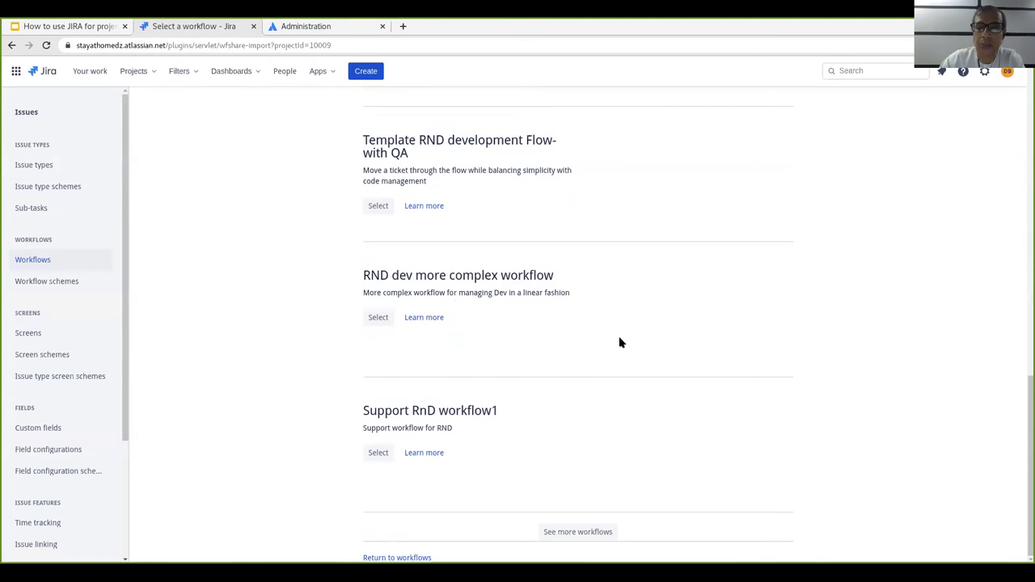
pyautogui.click(560, 534)
pyautogui.scroll(-4, 700, 413)
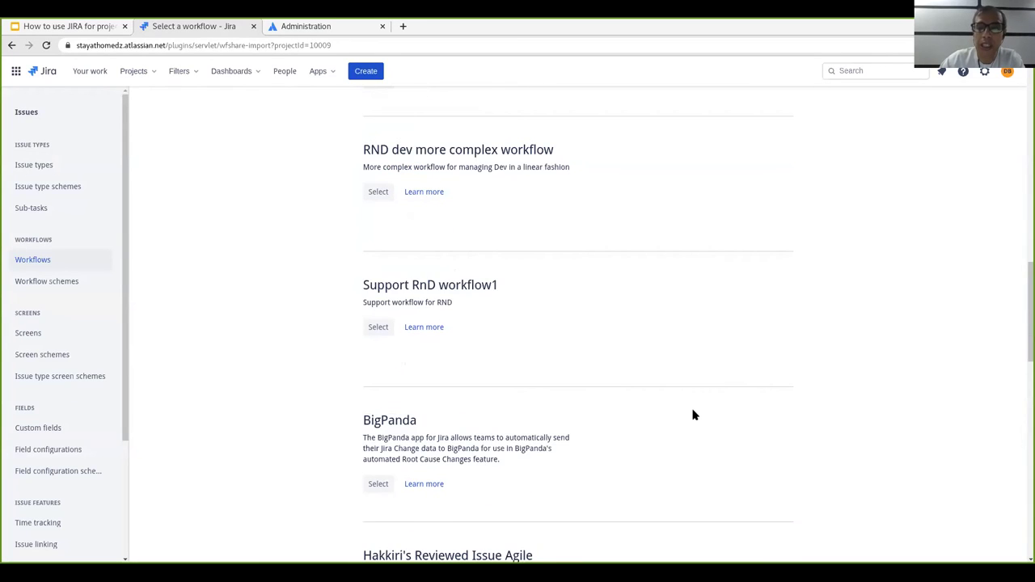
pyautogui.scroll(-3, 691, 414)
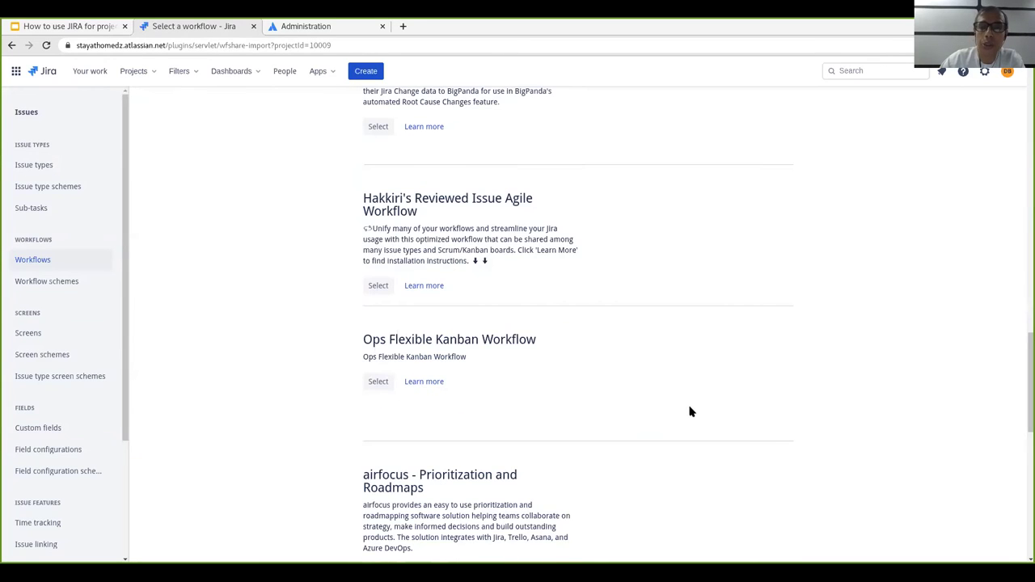
pyautogui.scroll(-2, 690, 411)
pyautogui.scroll(-1, 668, 412)
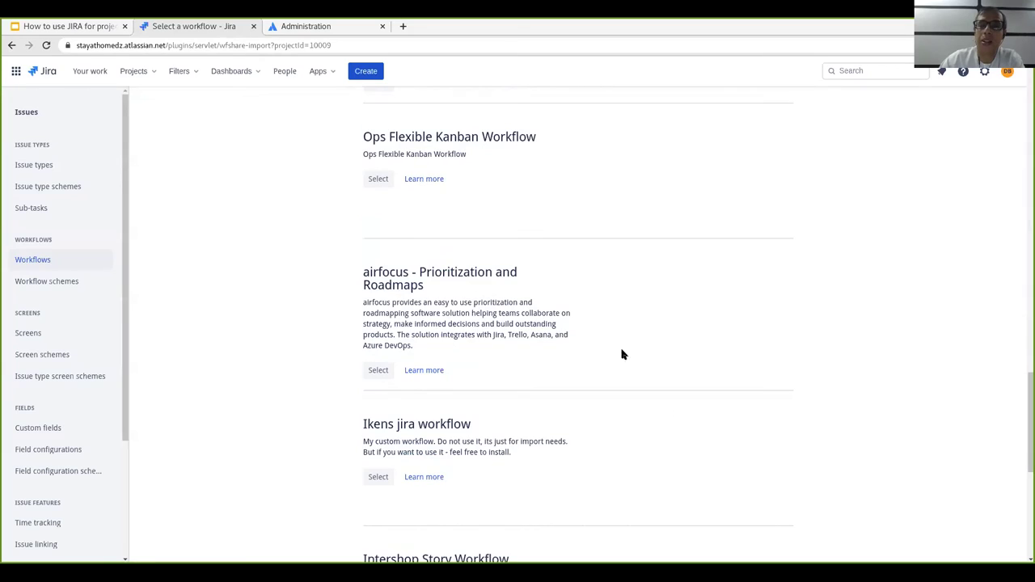
pyautogui.click(378, 183)
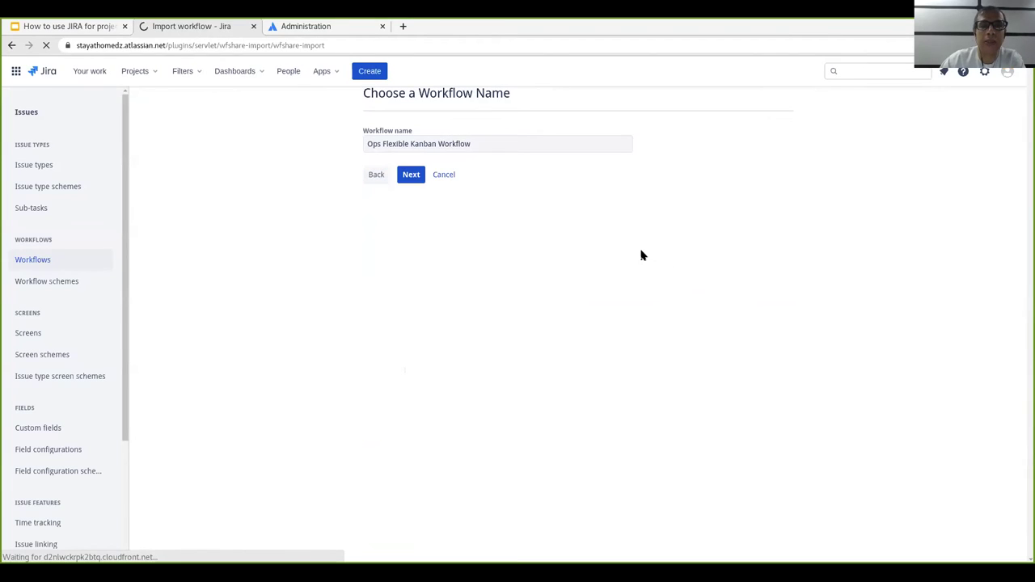
# - Keep the proposed workflow name and status mappings, and import the Ops Flexible Kanban Workflow
pyautogui.press('Tab')
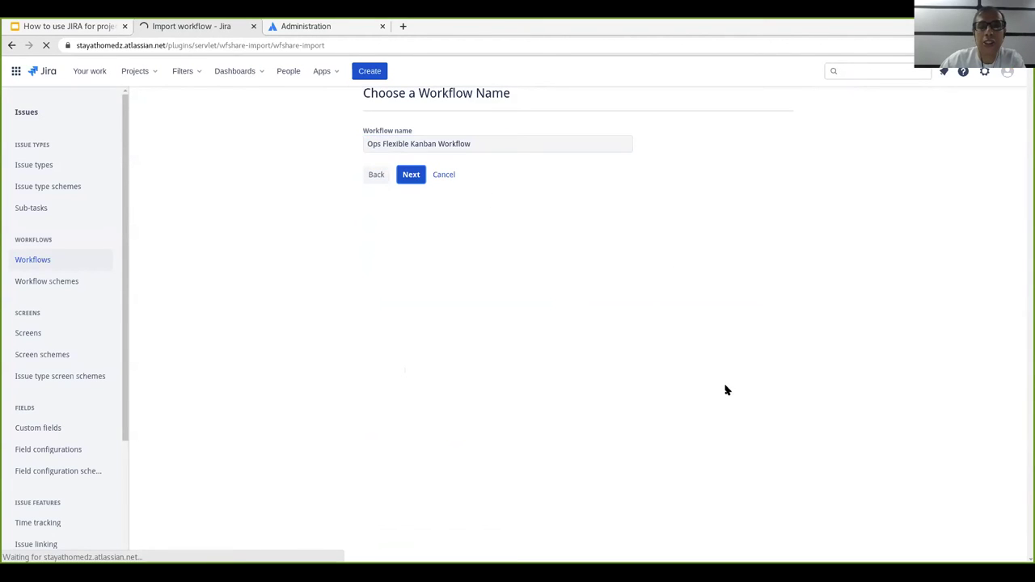
pyautogui.press('Return')
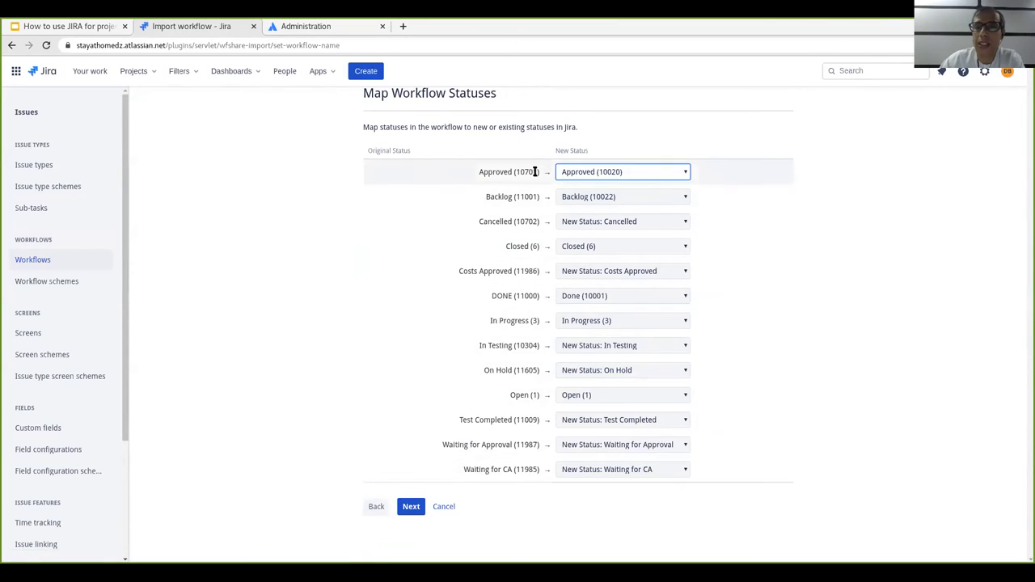
pyautogui.click(412, 506)
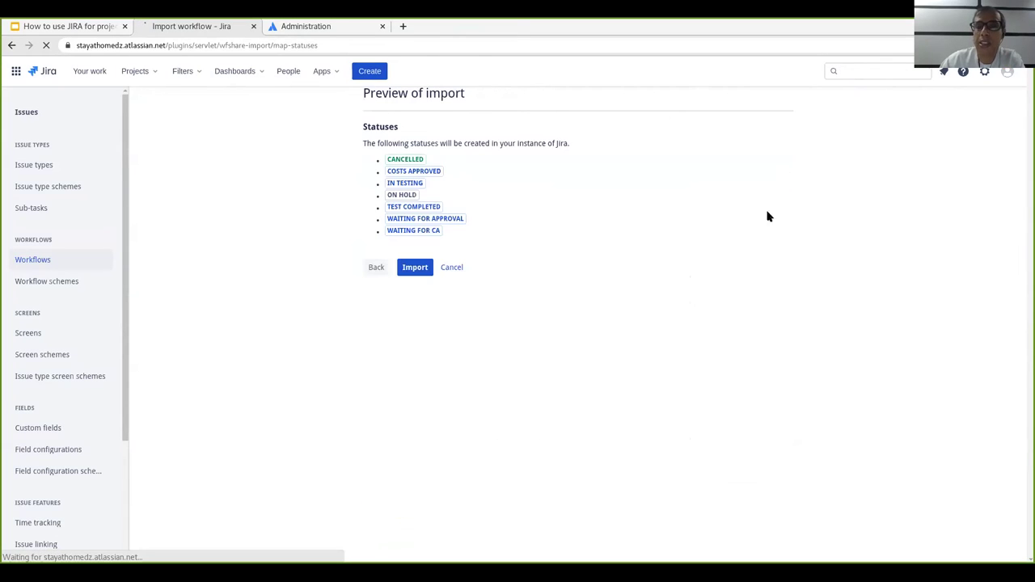
pyautogui.click(414, 268)
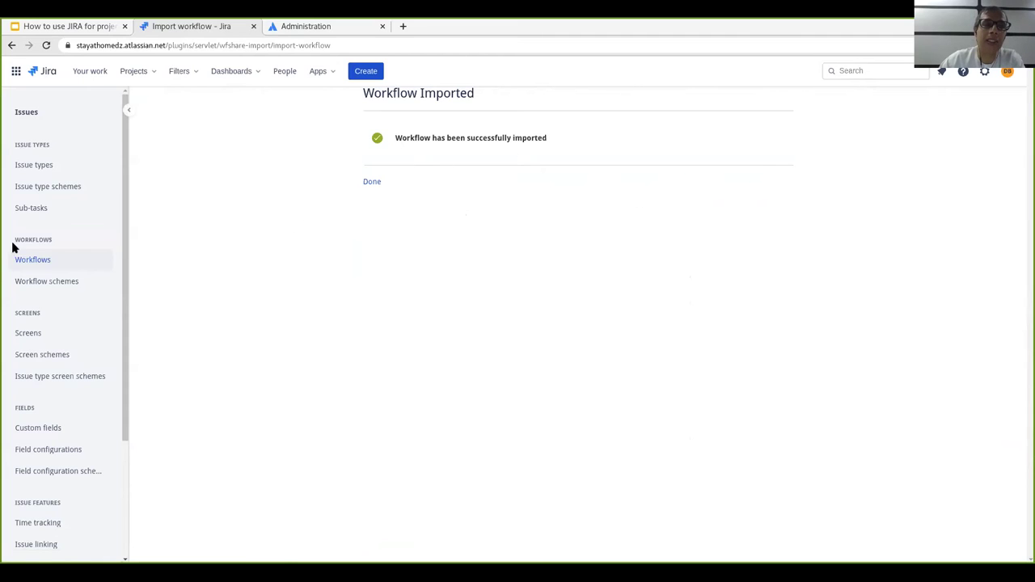
# - Finish the import, review the active and inactive workflows, and open the workflow schemes page
pyautogui.click(31, 260)
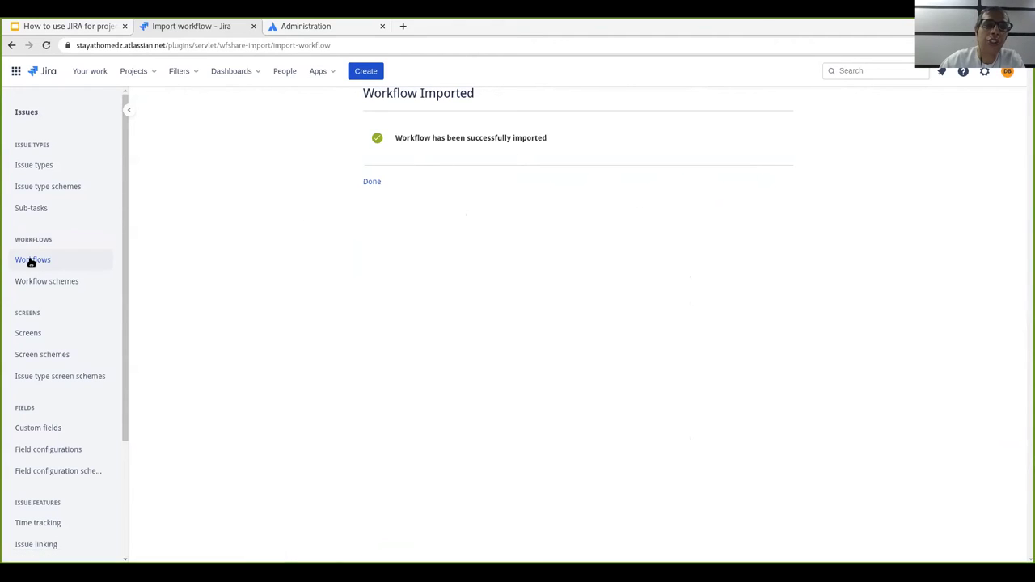
pyautogui.click(371, 181)
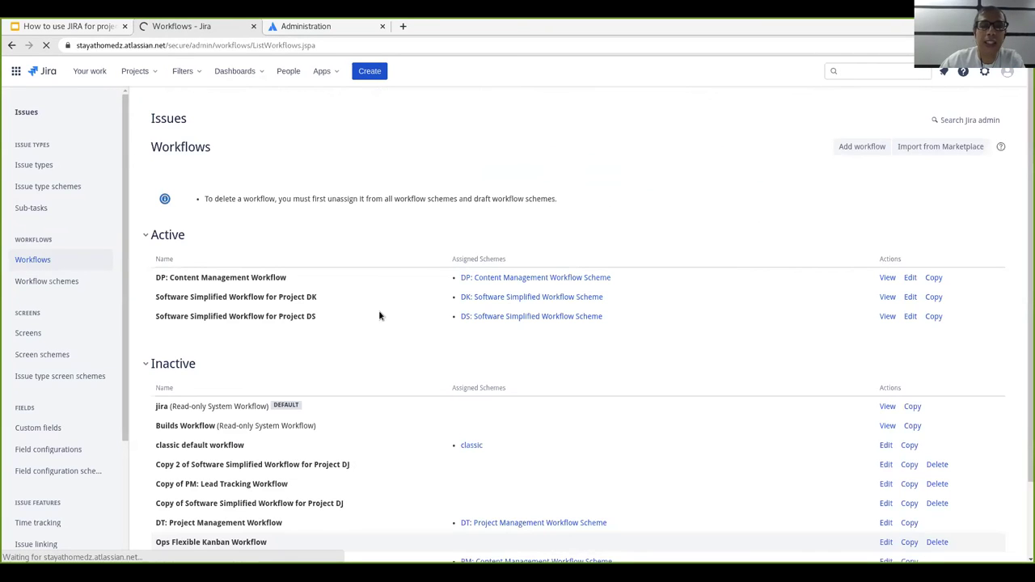
pyautogui.scroll(-1, 665, 335)
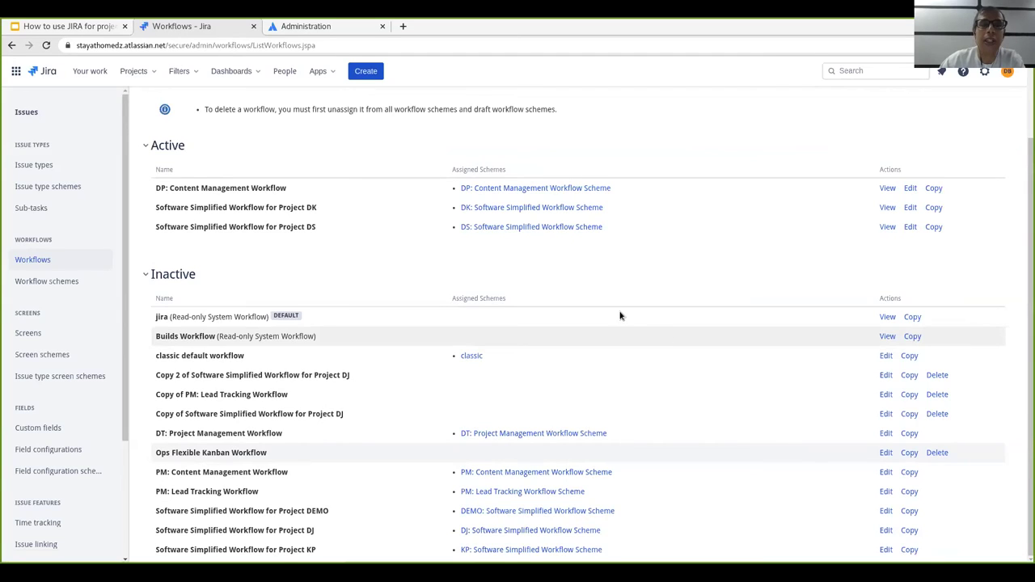
pyautogui.scroll(1, 623, 316)
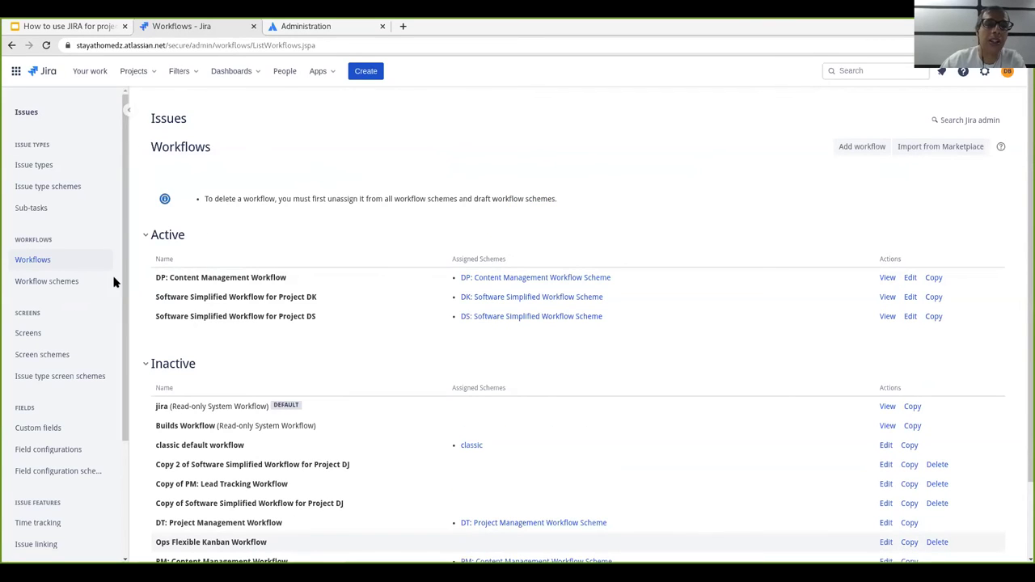
pyautogui.click(32, 280)
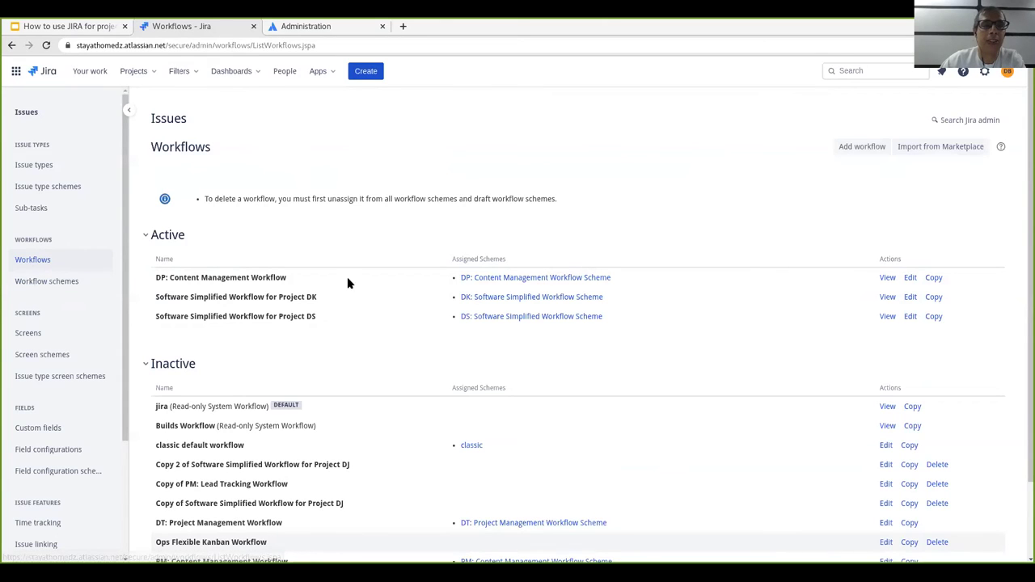
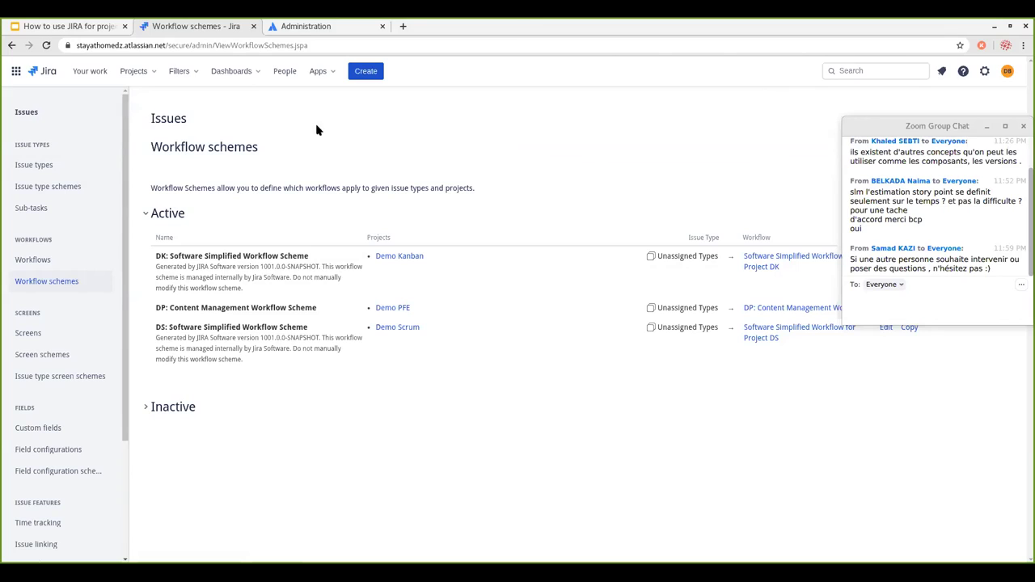
# - Open the Demo Scrum project and examine the Burndown Chart report for DS Sprint 1, including its event table
pyautogui.click(148, 74)
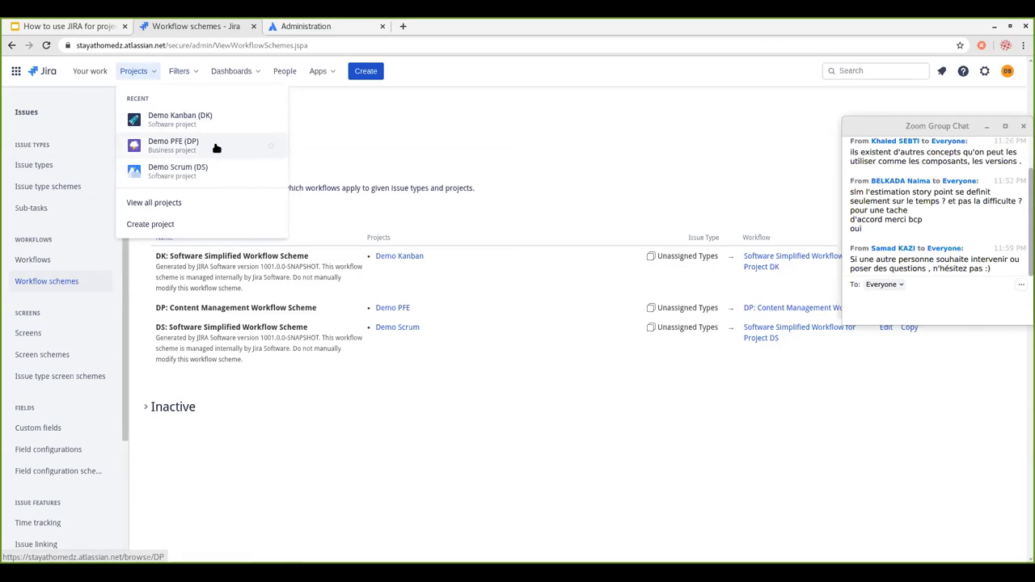
pyautogui.click(196, 169)
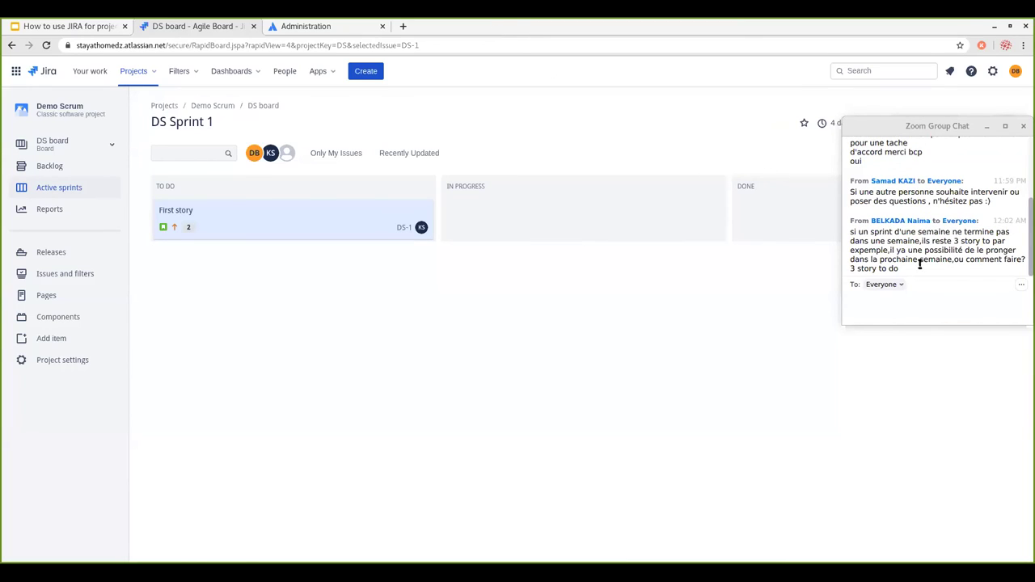
pyautogui.hotkey('alt', 'Tab')
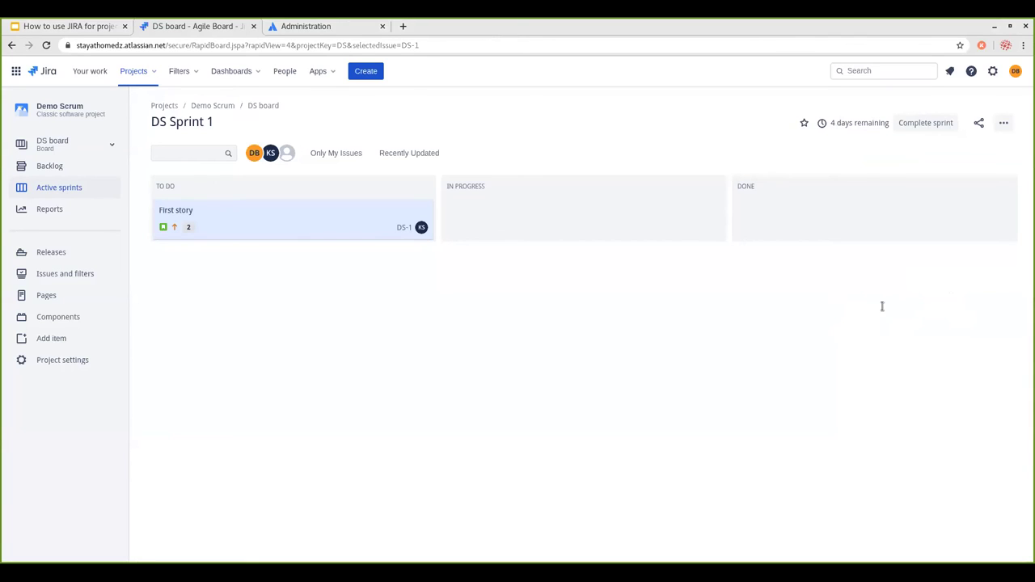
pyautogui.click(59, 210)
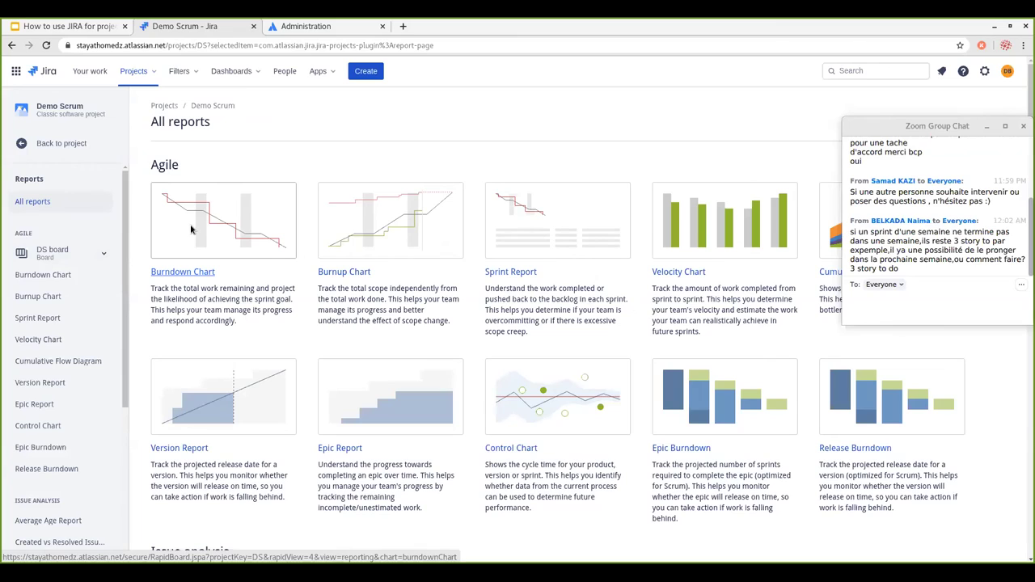
pyautogui.click(267, 243)
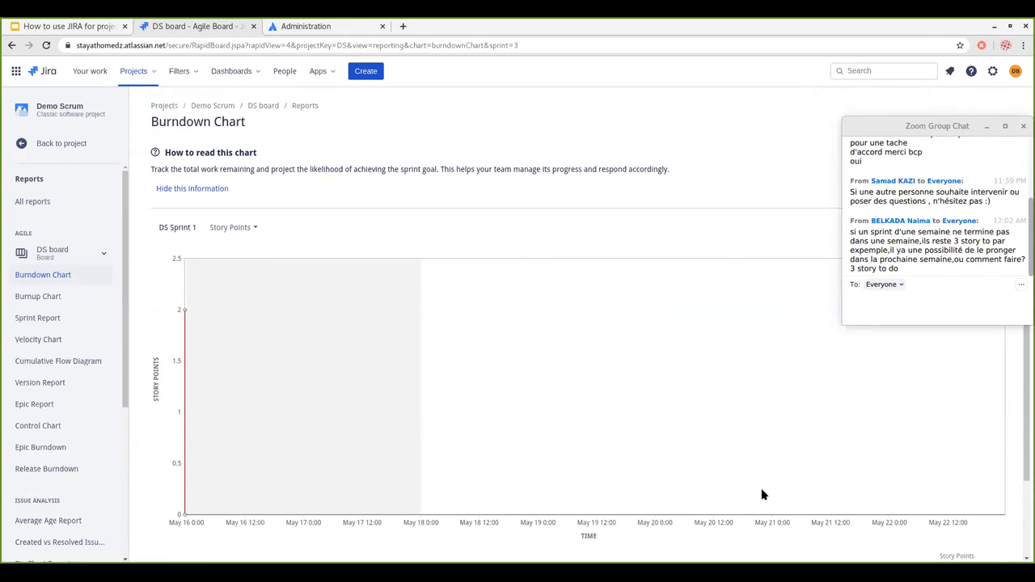
pyautogui.scroll(-1, 762, 494)
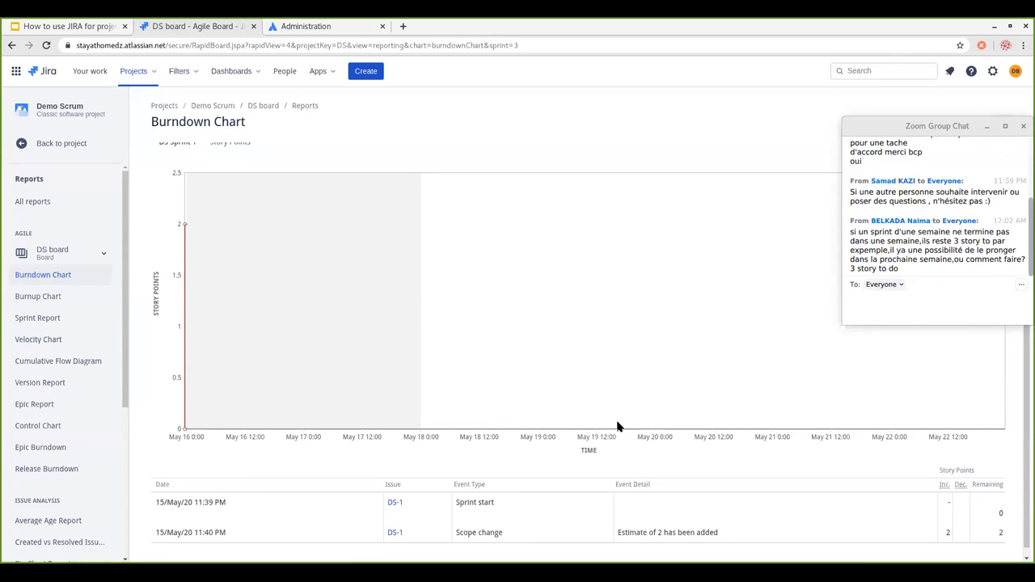
pyautogui.scroll(1, 617, 427)
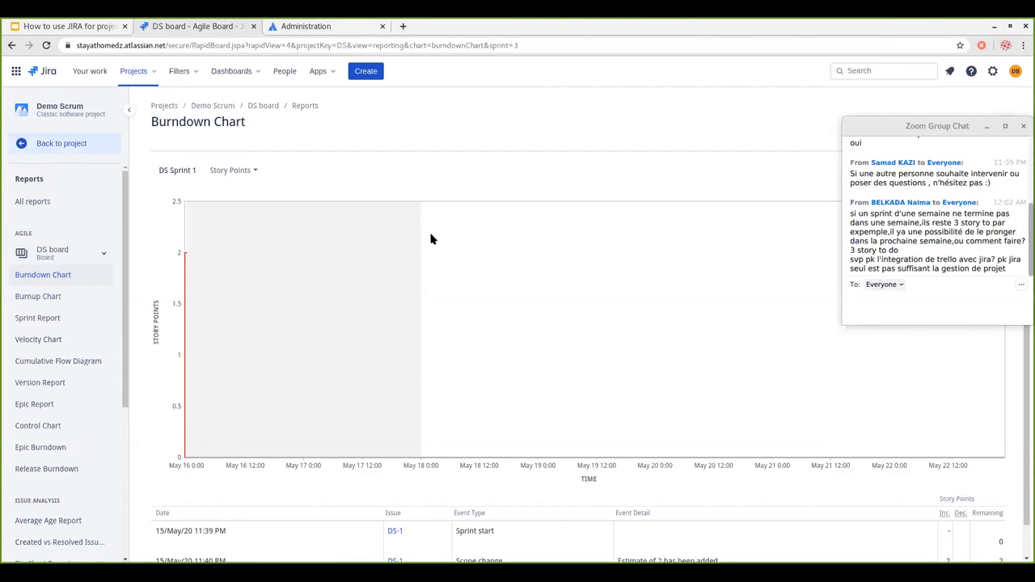
# - Return to the active sprint and complete DS Sprint 1, moving its incomplete issues to the Backlog
pyautogui.click(61, 186)
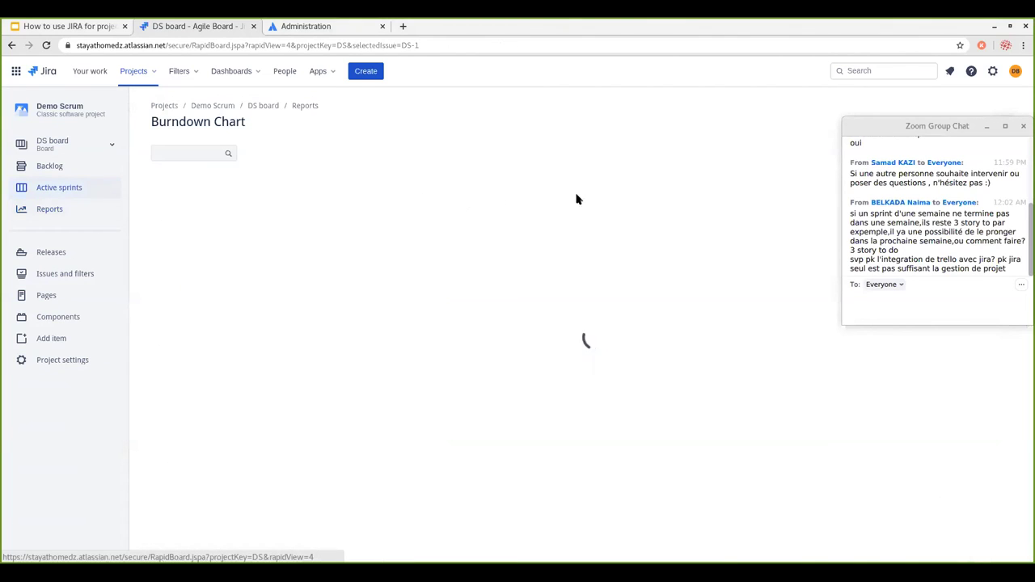
pyautogui.click(983, 127)
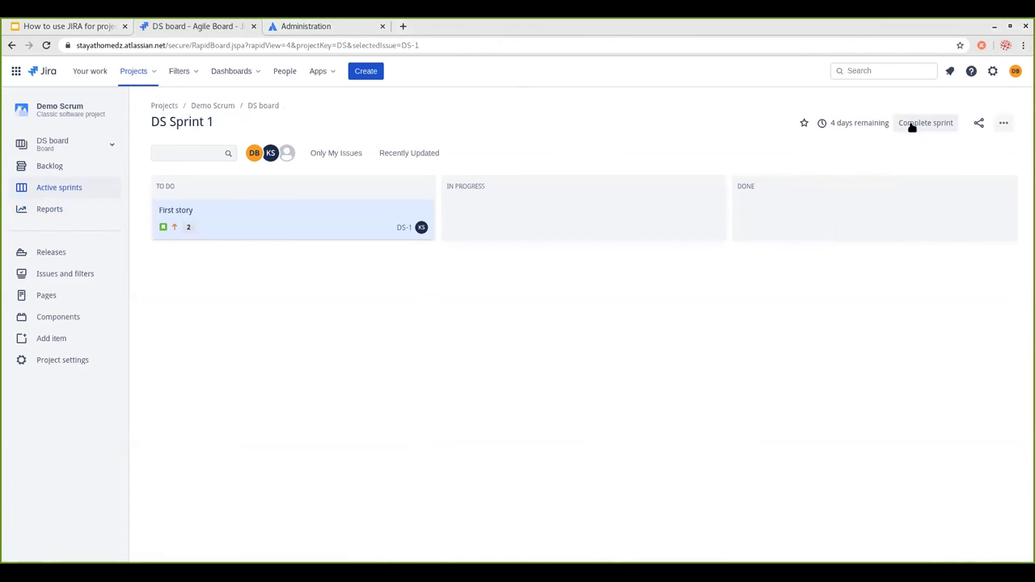
pyautogui.click(914, 122)
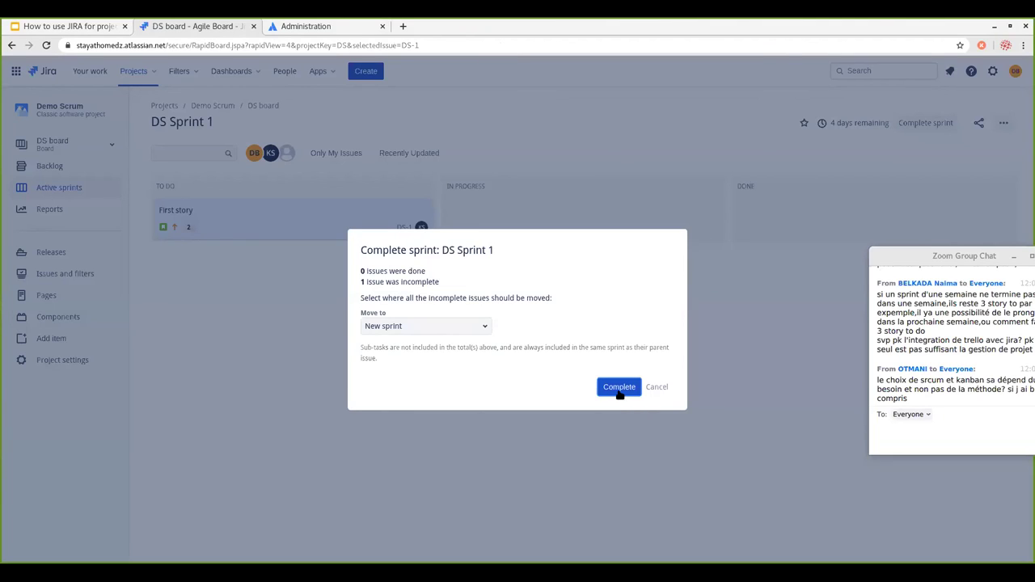
pyautogui.click(458, 325)
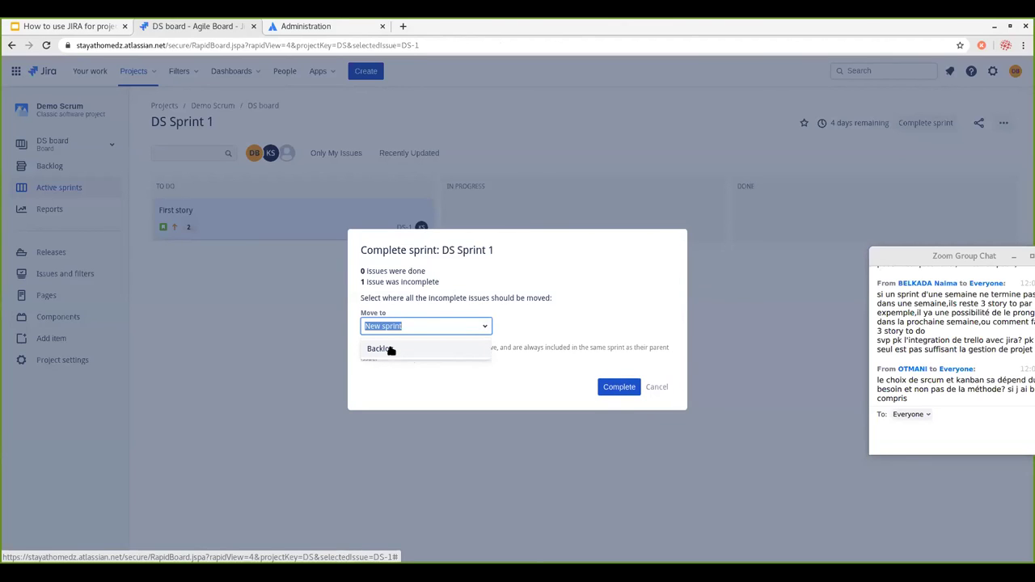
pyautogui.click(390, 349)
pyautogui.click(464, 327)
pyautogui.click(611, 323)
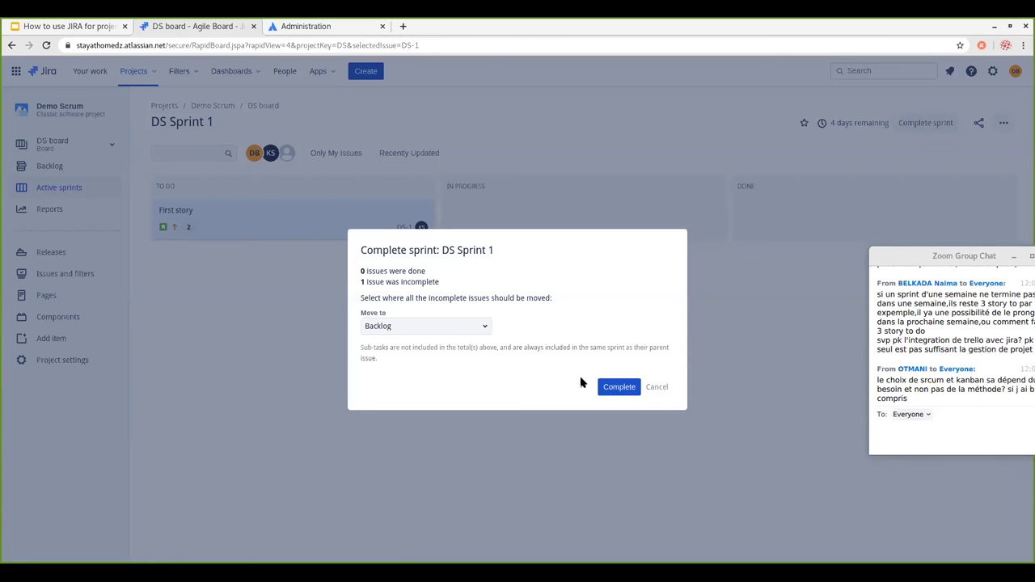
pyautogui.click(605, 388)
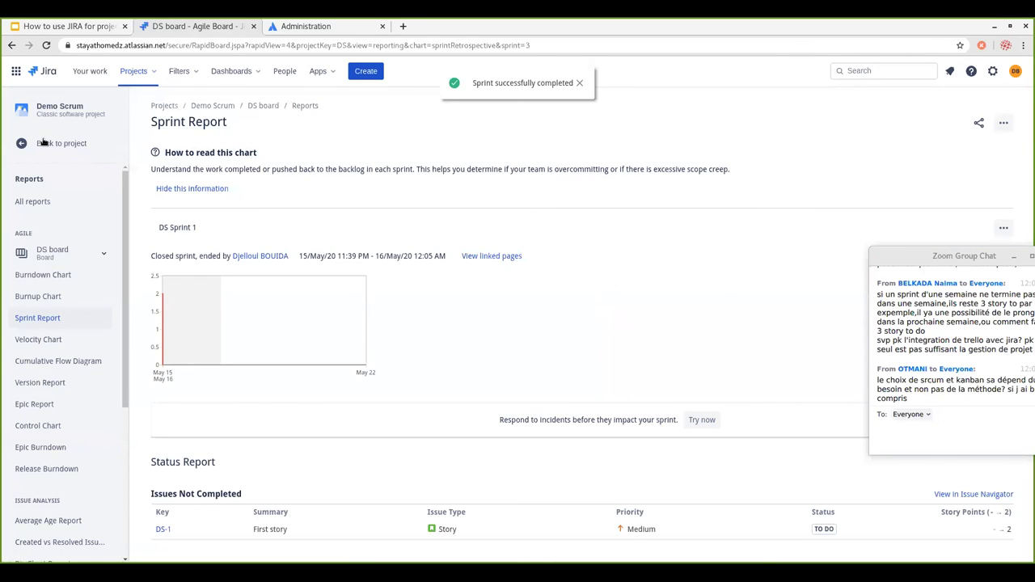
# - Check Demo Scrum's active sprints board and open its backlog to review the issues
pyautogui.click(42, 187)
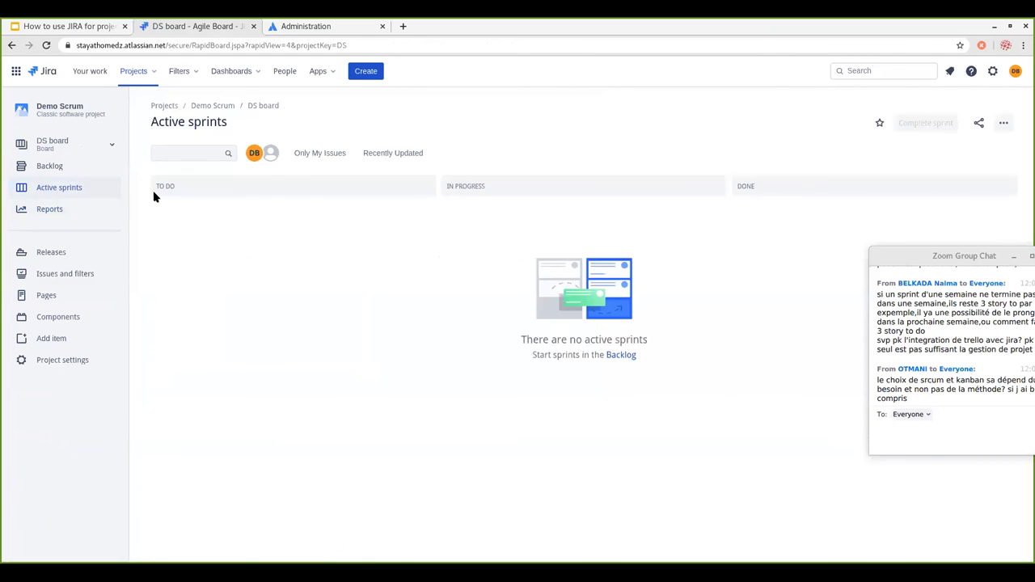
pyautogui.click(49, 166)
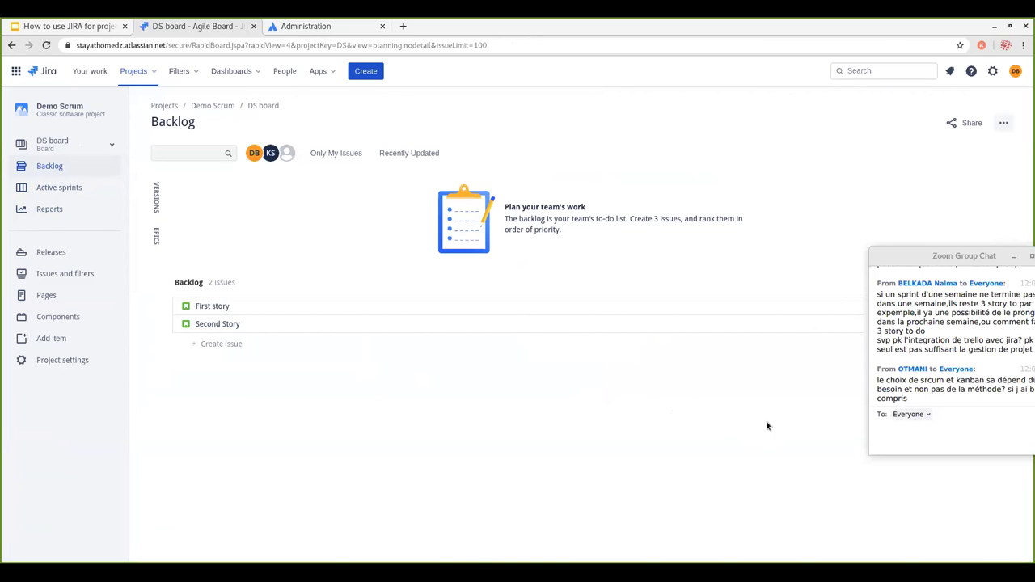
pyautogui.click(936, 262)
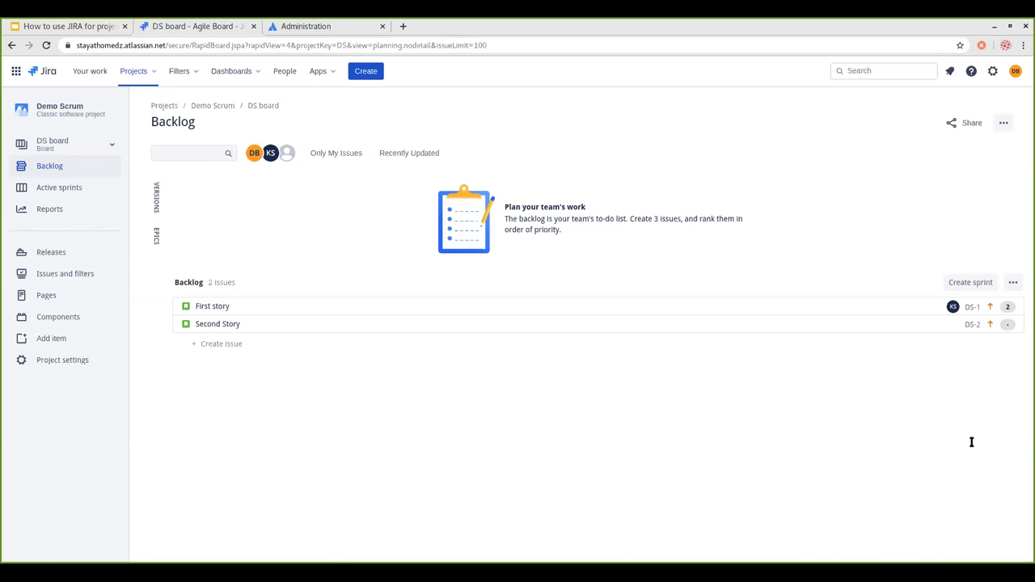
# - Open the details of First story, expand its additional fields, and examine them down to the activity section
pyautogui.click(210, 306)
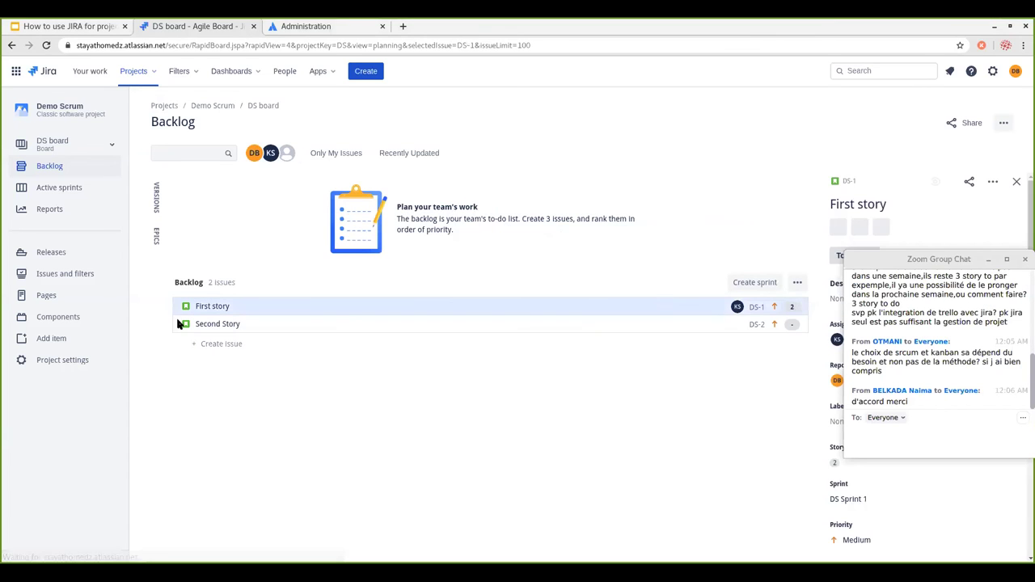
pyautogui.click(1024, 259)
pyautogui.scroll(-3, 894, 372)
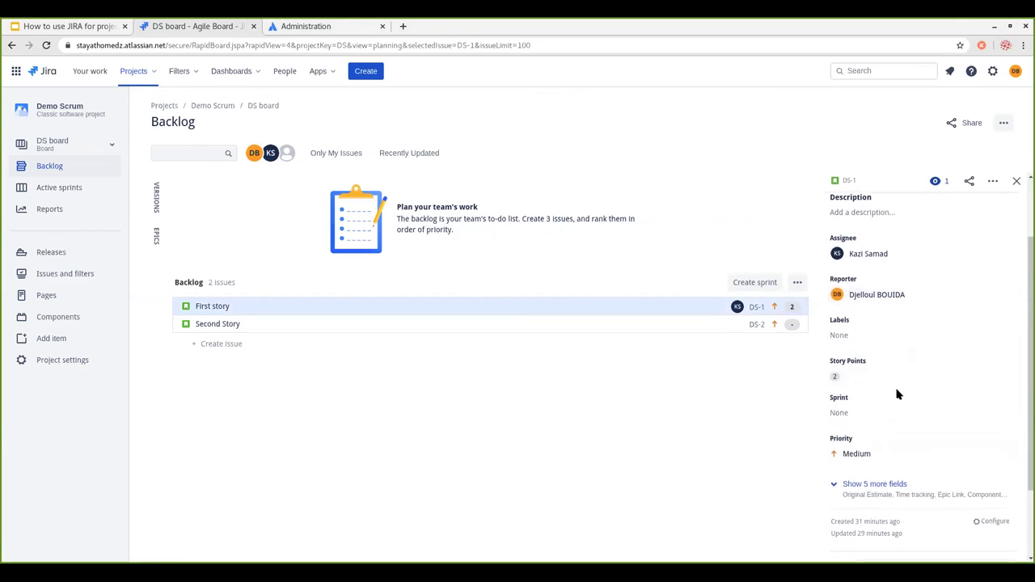
pyautogui.click(894, 398)
pyautogui.scroll(-2, 947, 372)
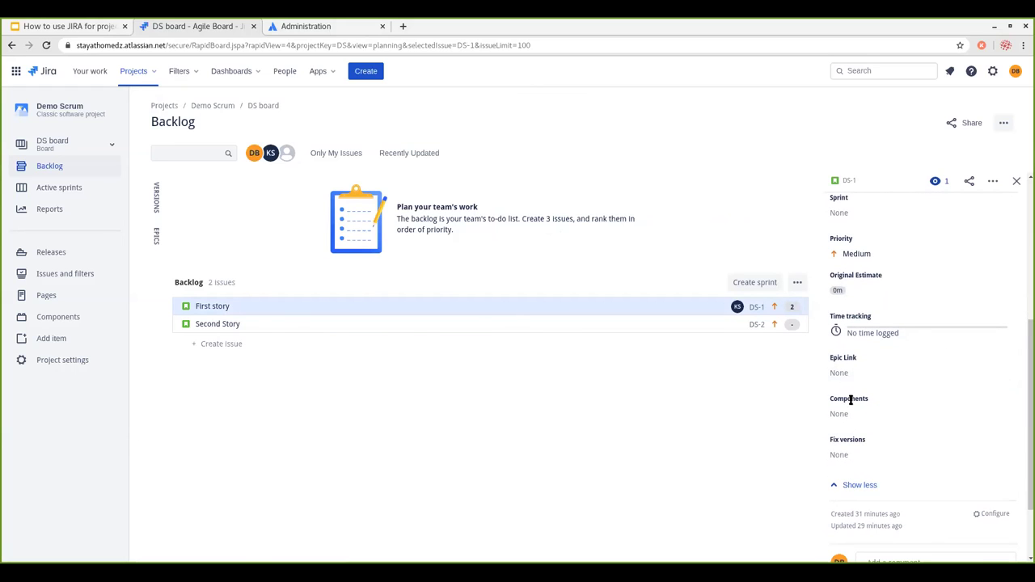
pyautogui.scroll(-1, 907, 437)
pyautogui.scroll(-1, 907, 435)
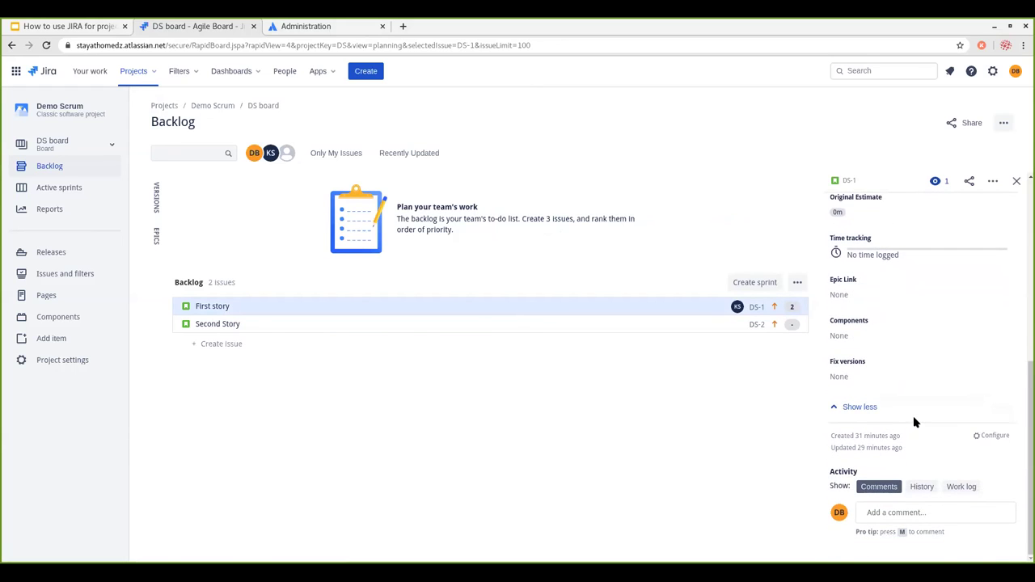
pyautogui.scroll(2, 913, 416)
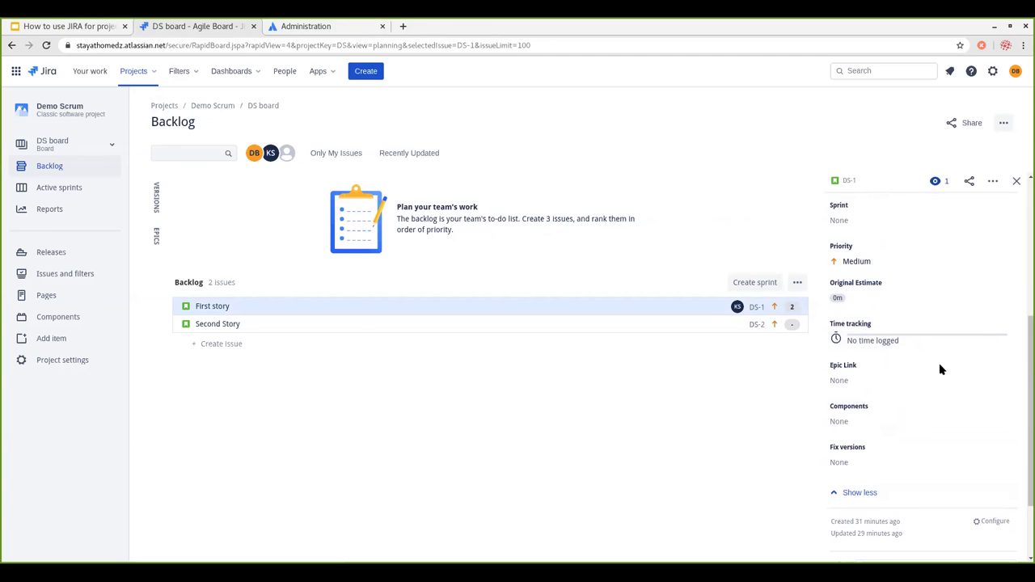
# - View the priority options available for First story and leave the list without choosing one
pyautogui.click(876, 263)
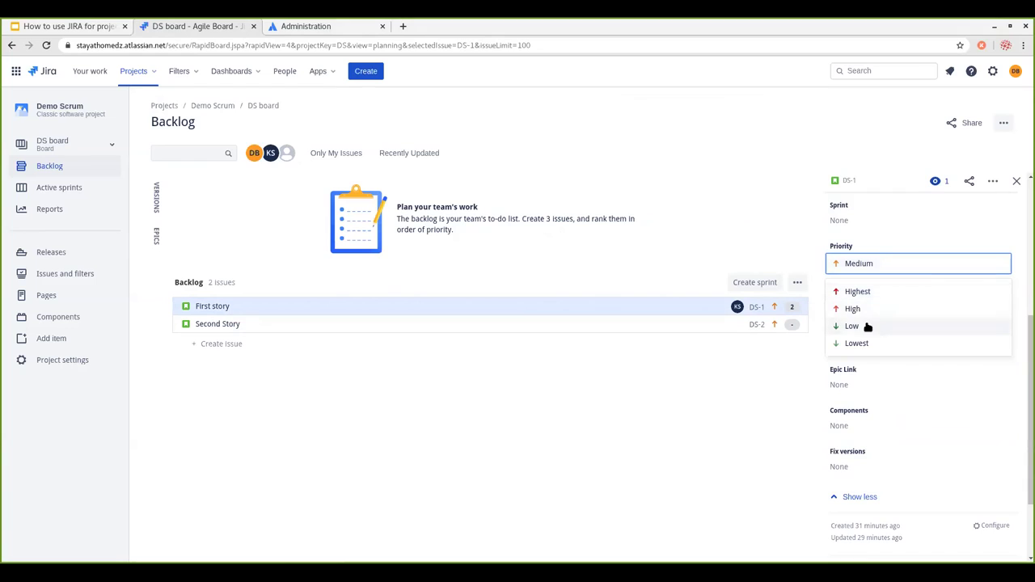
pyautogui.click(885, 233)
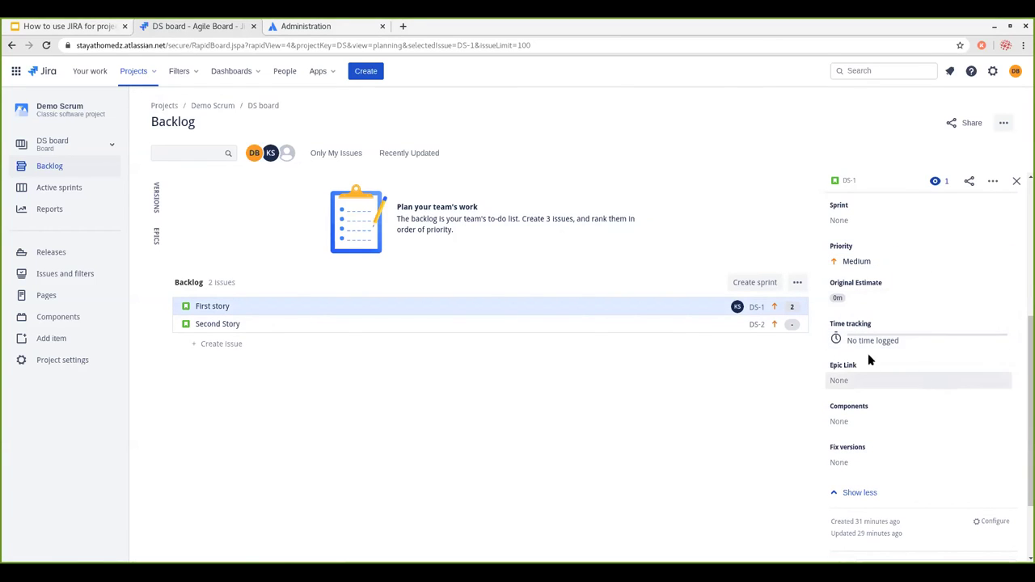
pyautogui.click(646, 352)
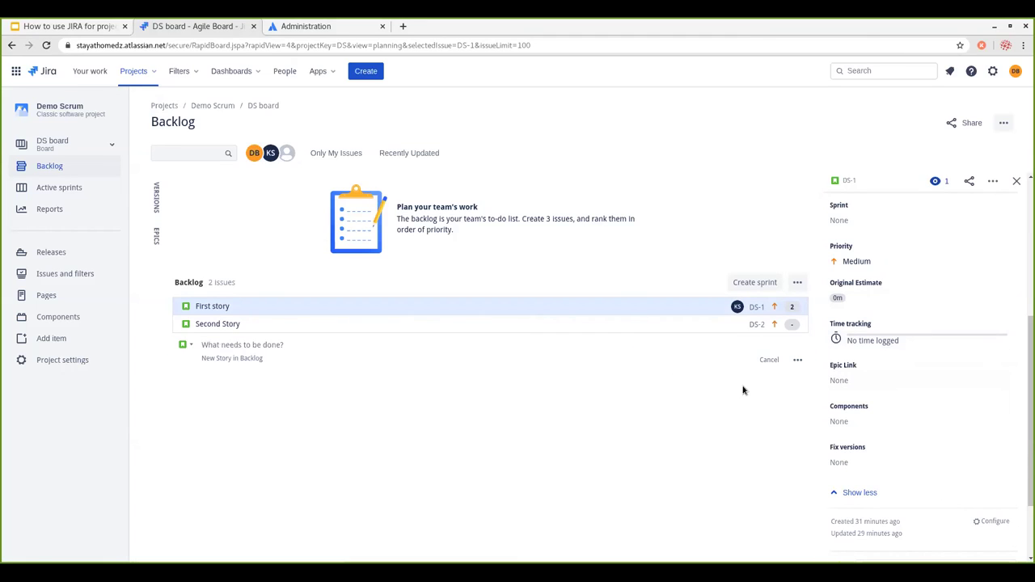